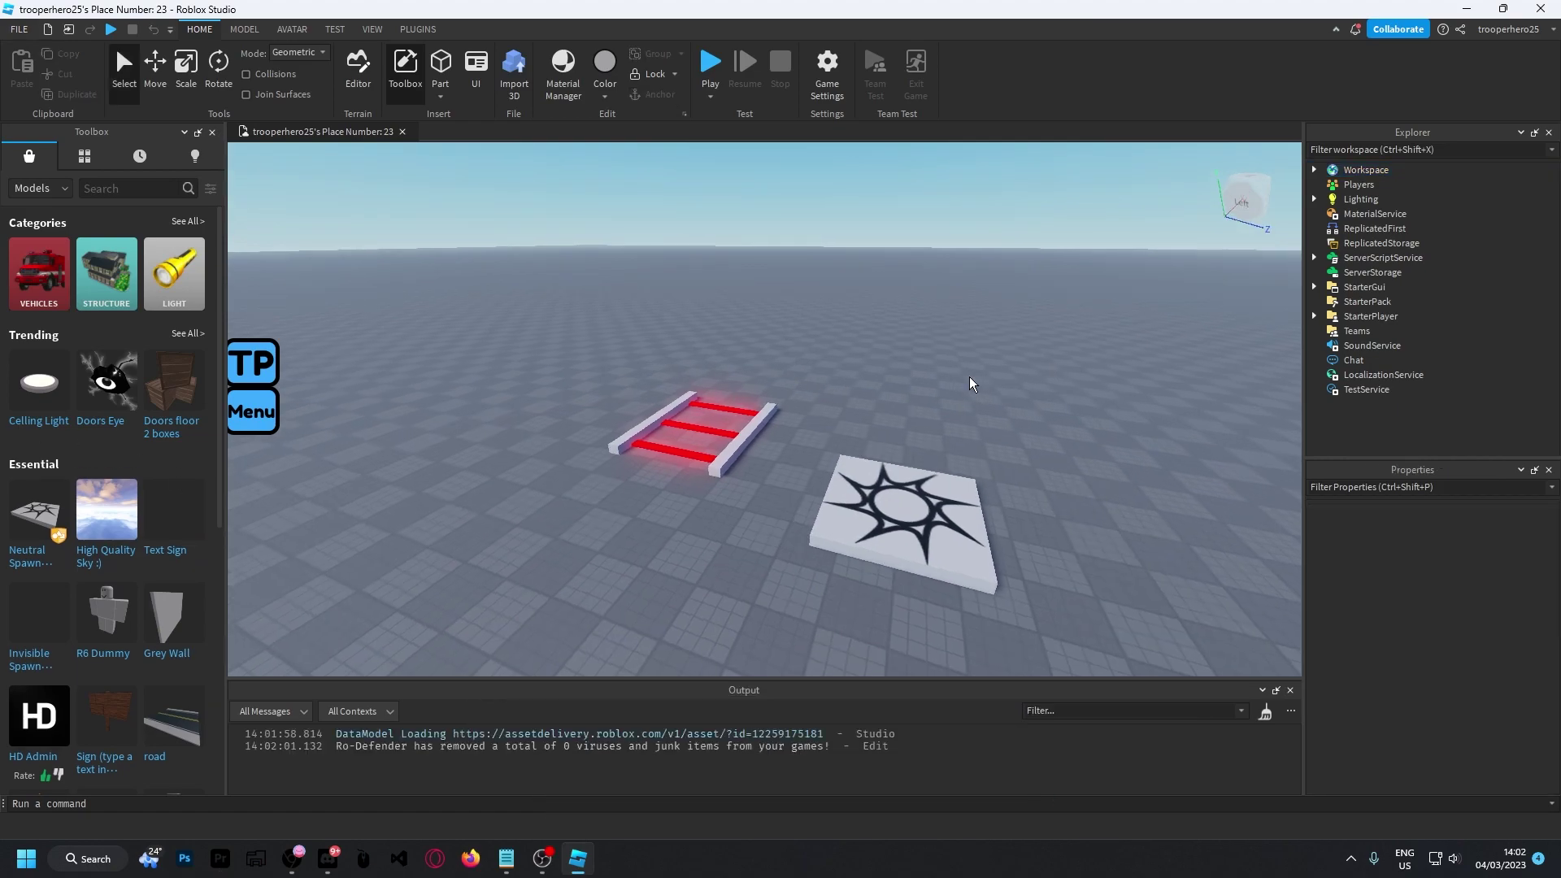
scroll(958, 402, up, 3)
scroll(977, 378, down, 1)
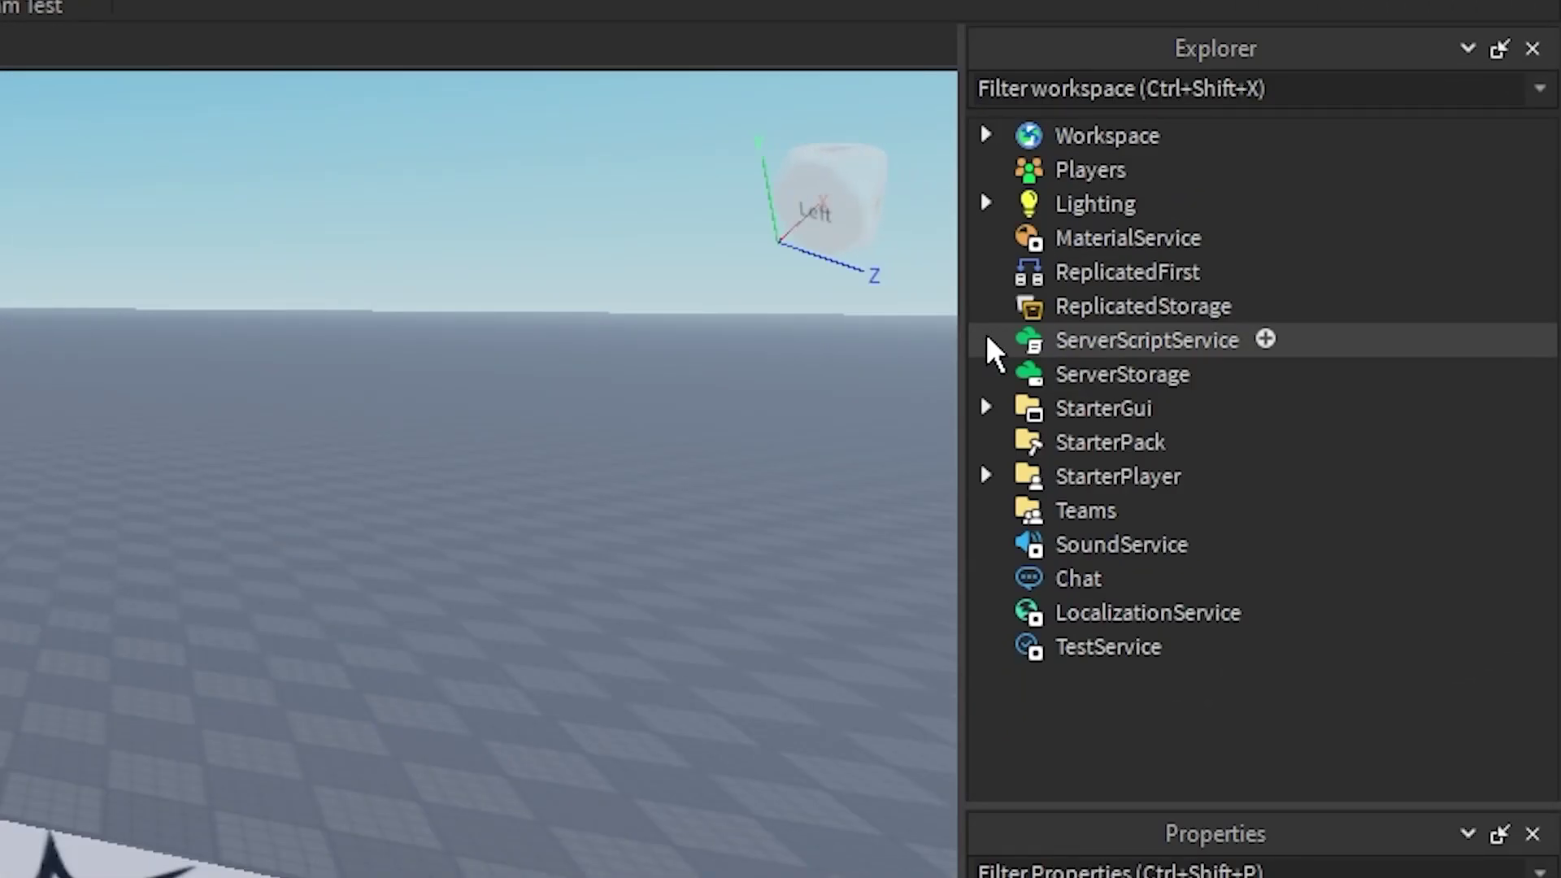
- Insert a Script under ServerScriptService and start renaming it to OwnerMeet
click(985, 340)
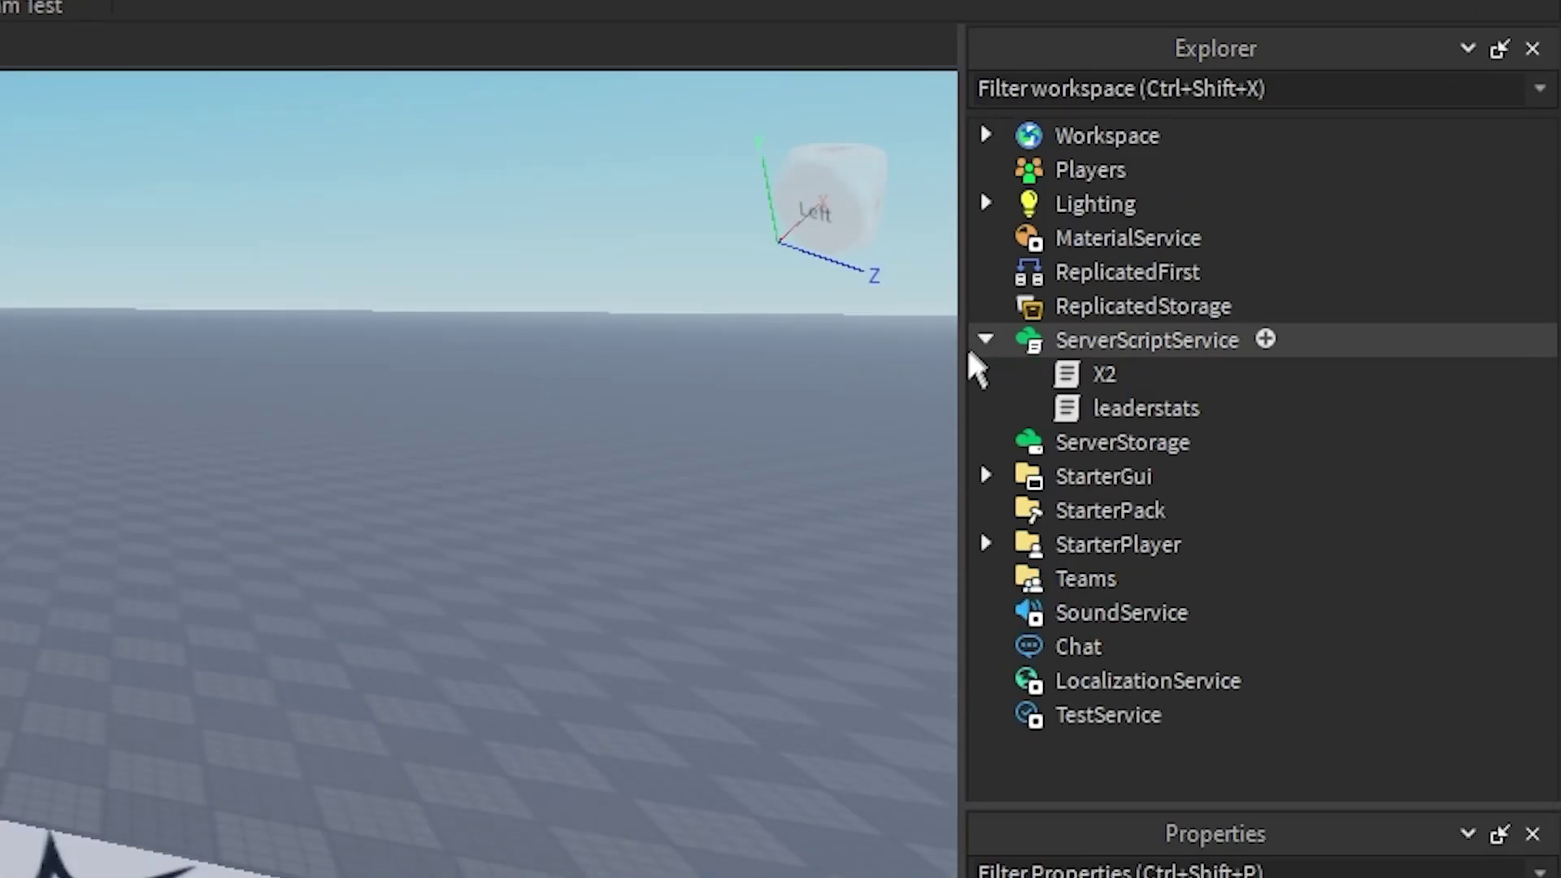
click(1189, 340)
click(1265, 341)
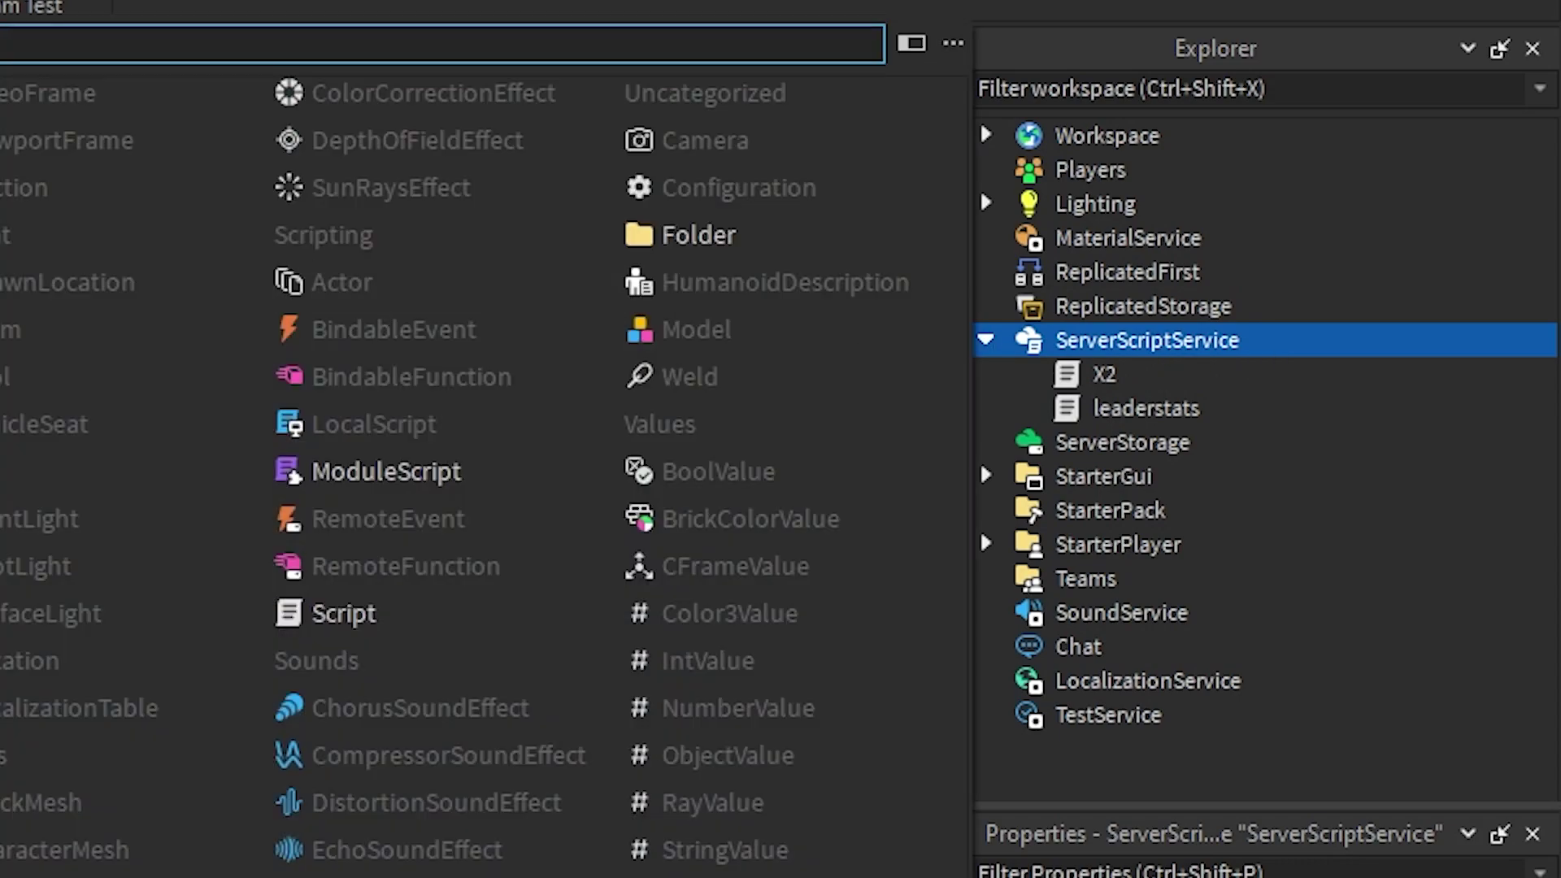
click(343, 614)
right_click(1082, 388)
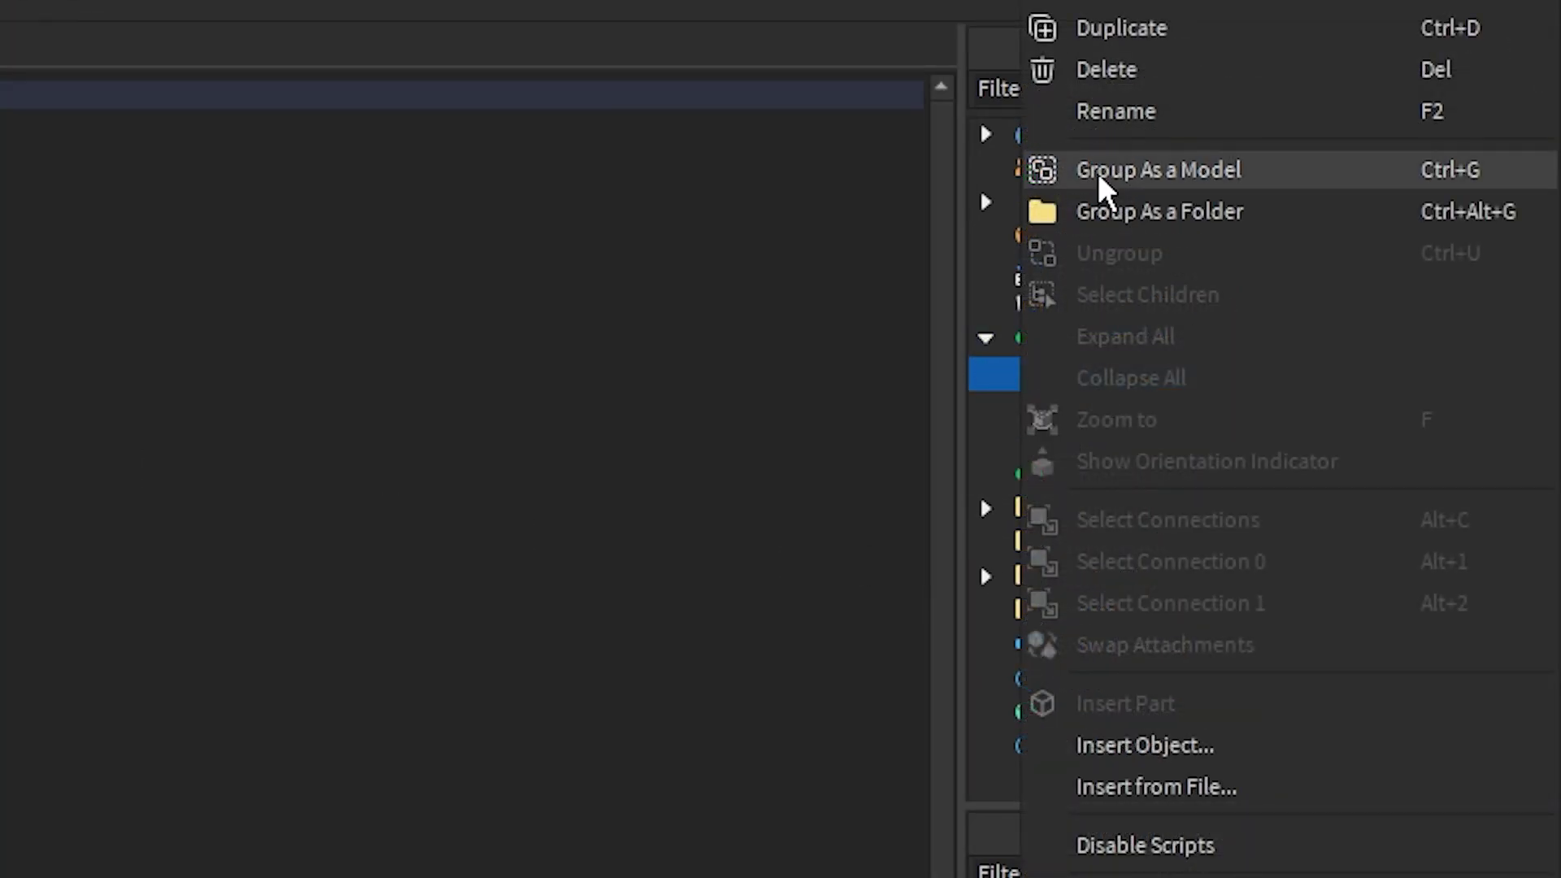
click(1073, 185)
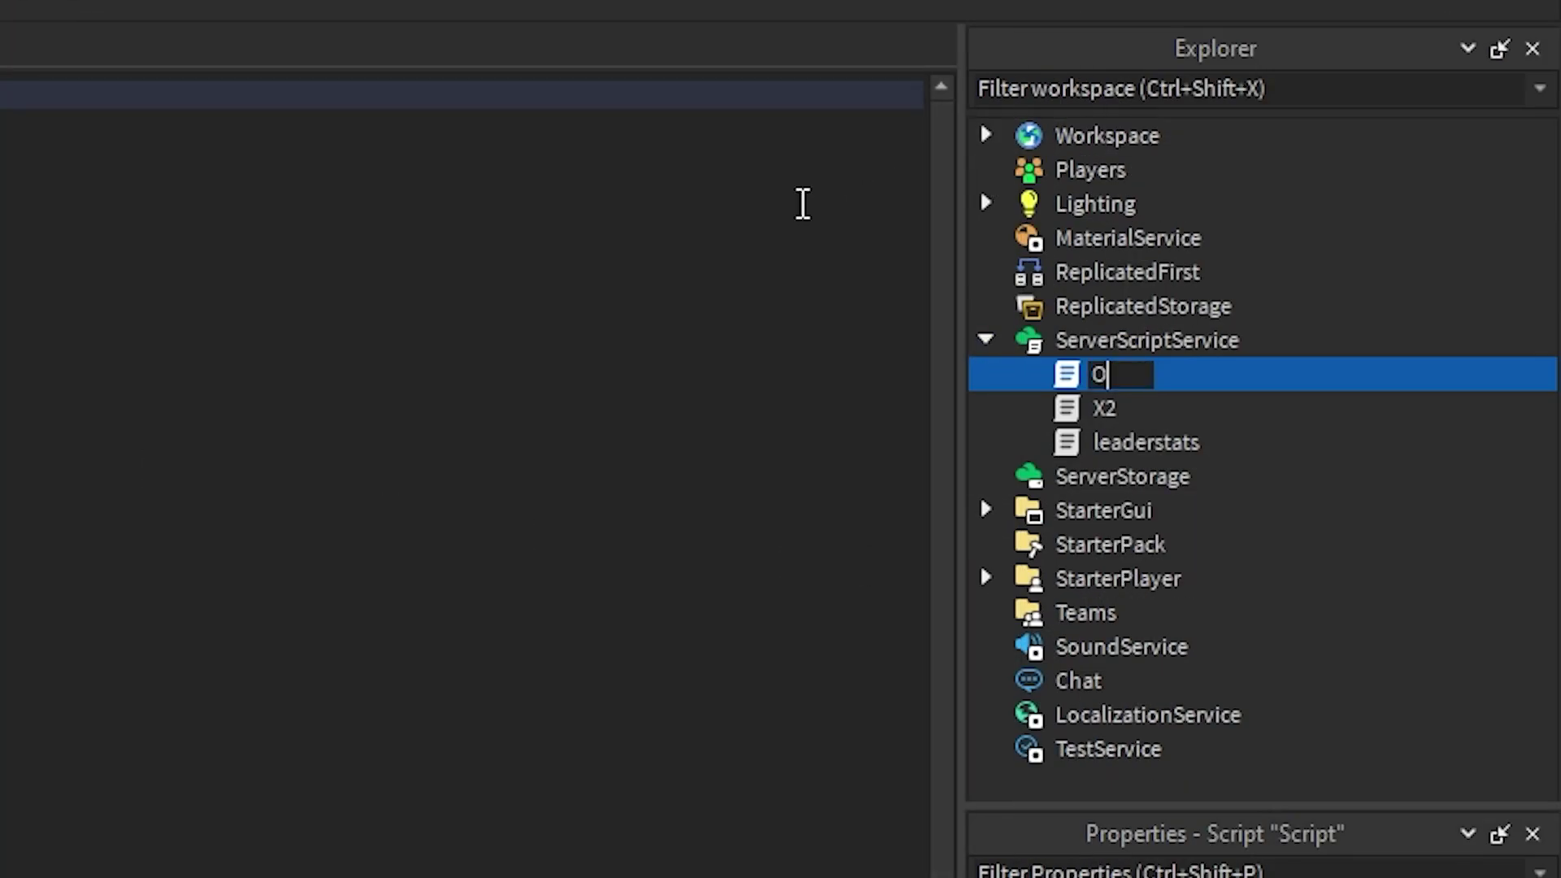
text(Owner)
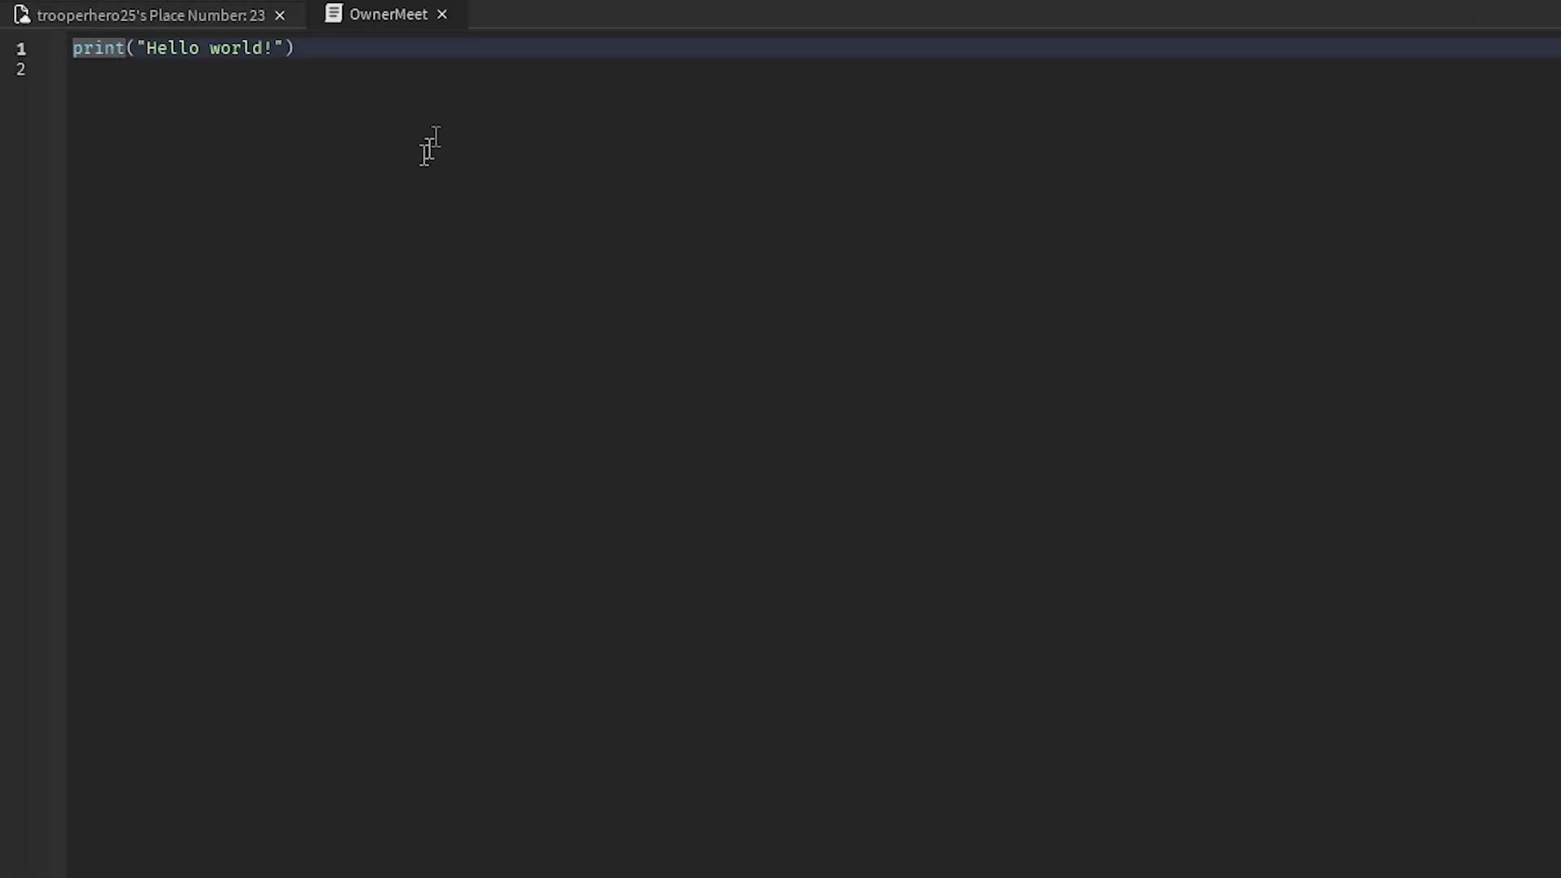
- Delete the placeholder print("Hello world!") line from the OwnerMeet script
drag(305, 51, 74, 50)
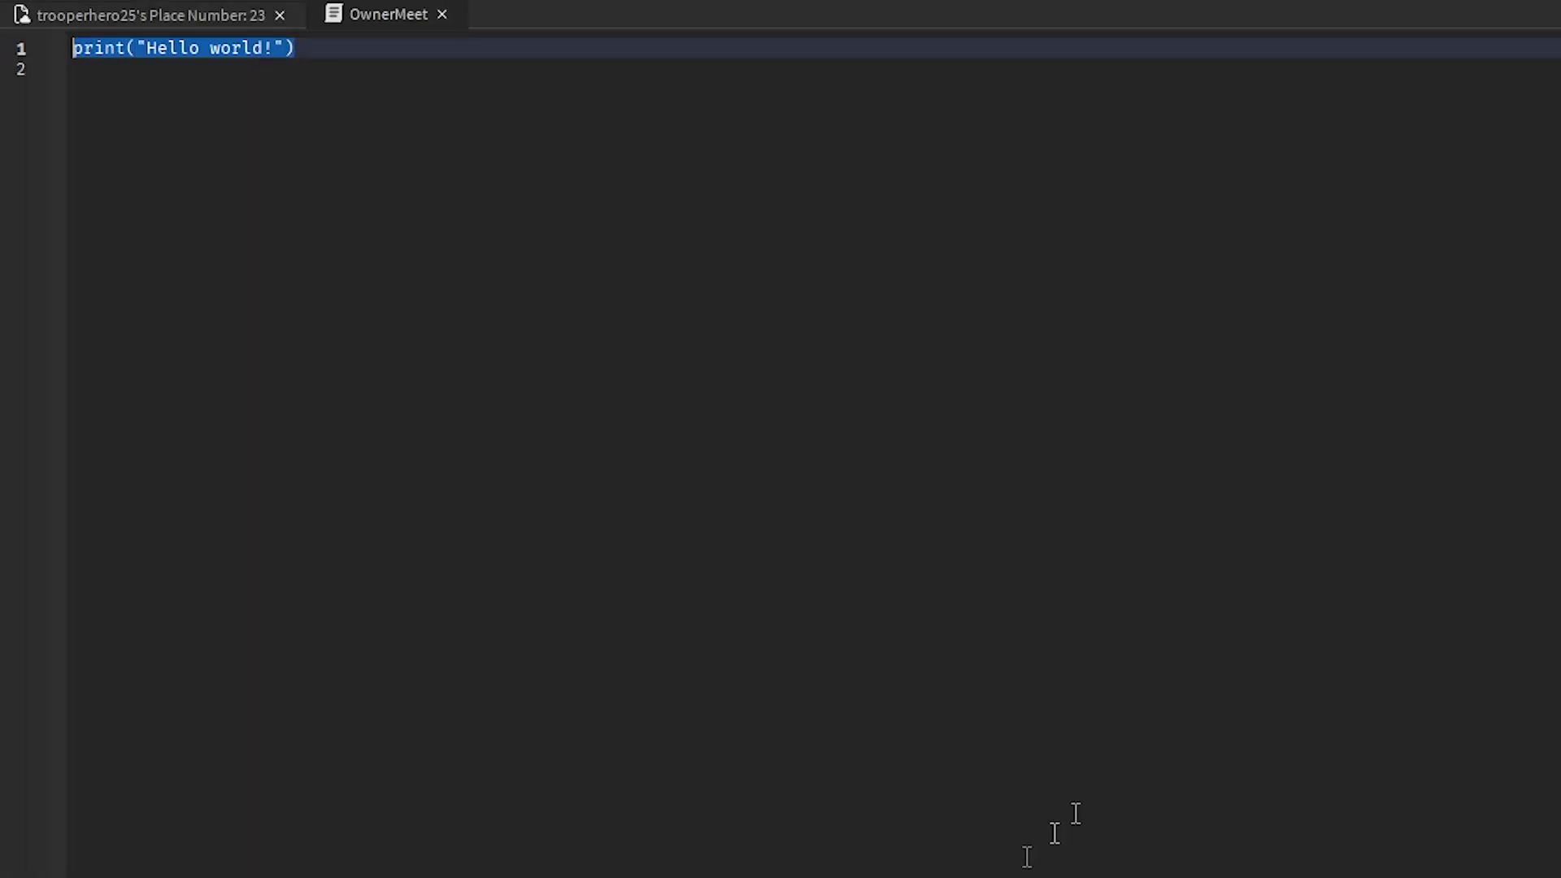
click(370, 225)
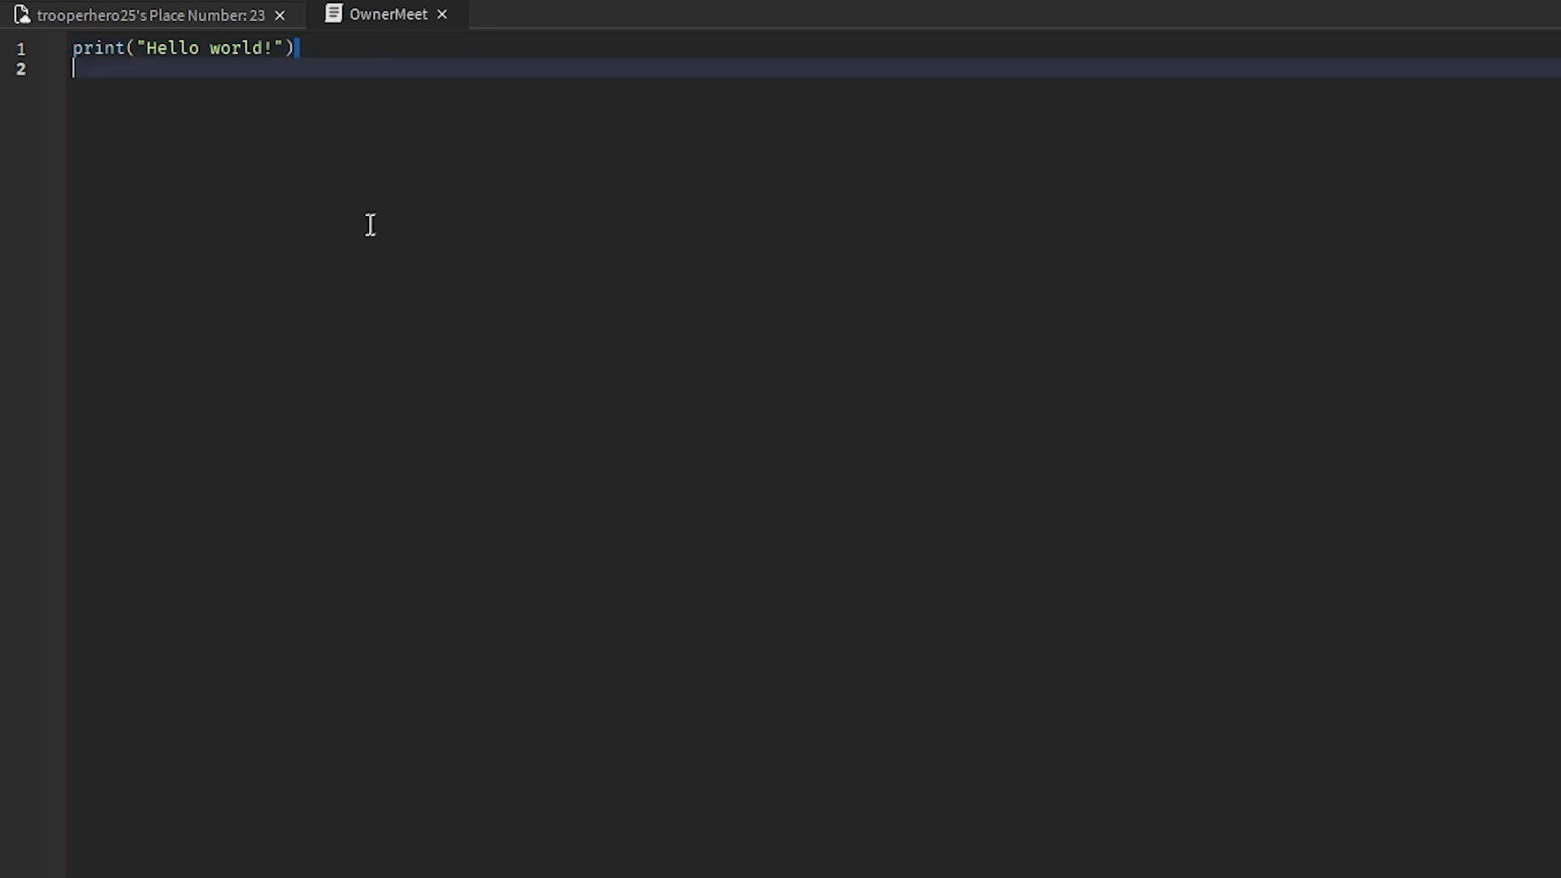
key(ctrl+a)
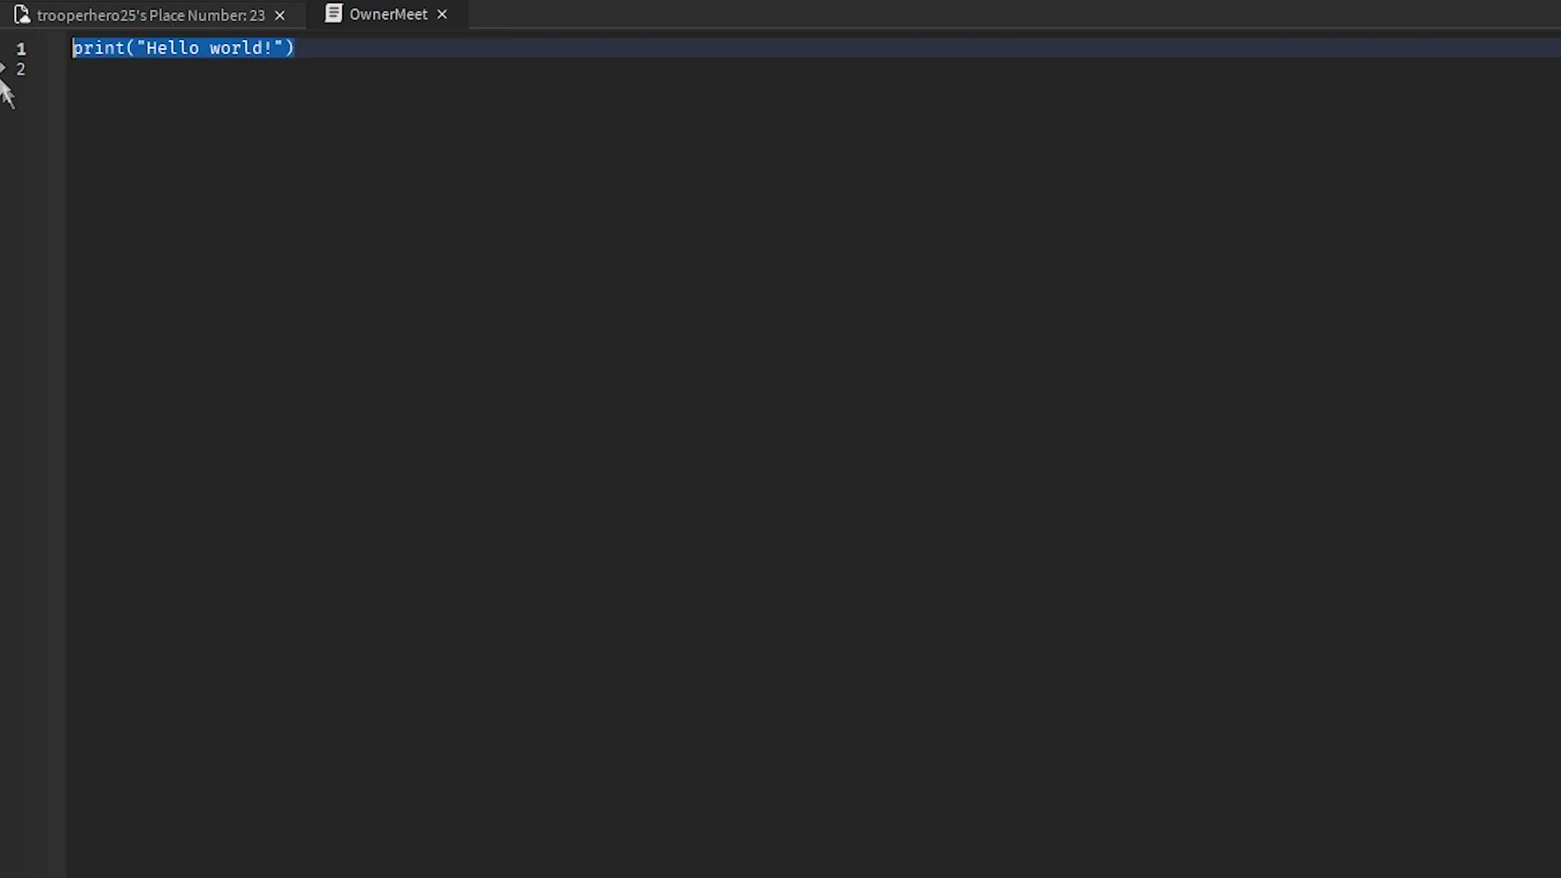
key(BackSpace)
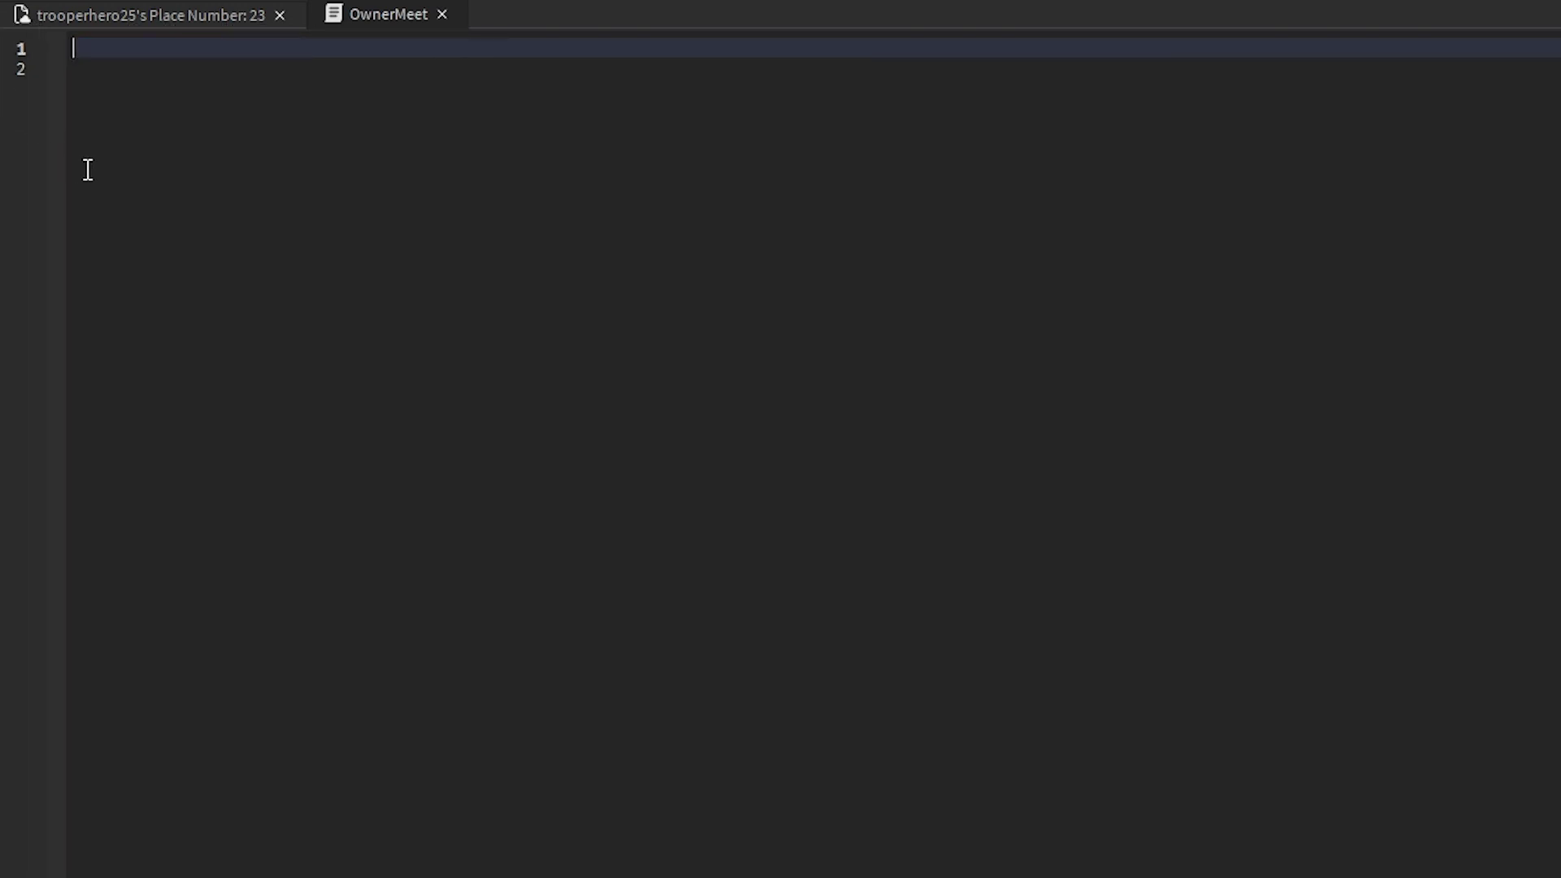
text(local)
text( BadgeSer)
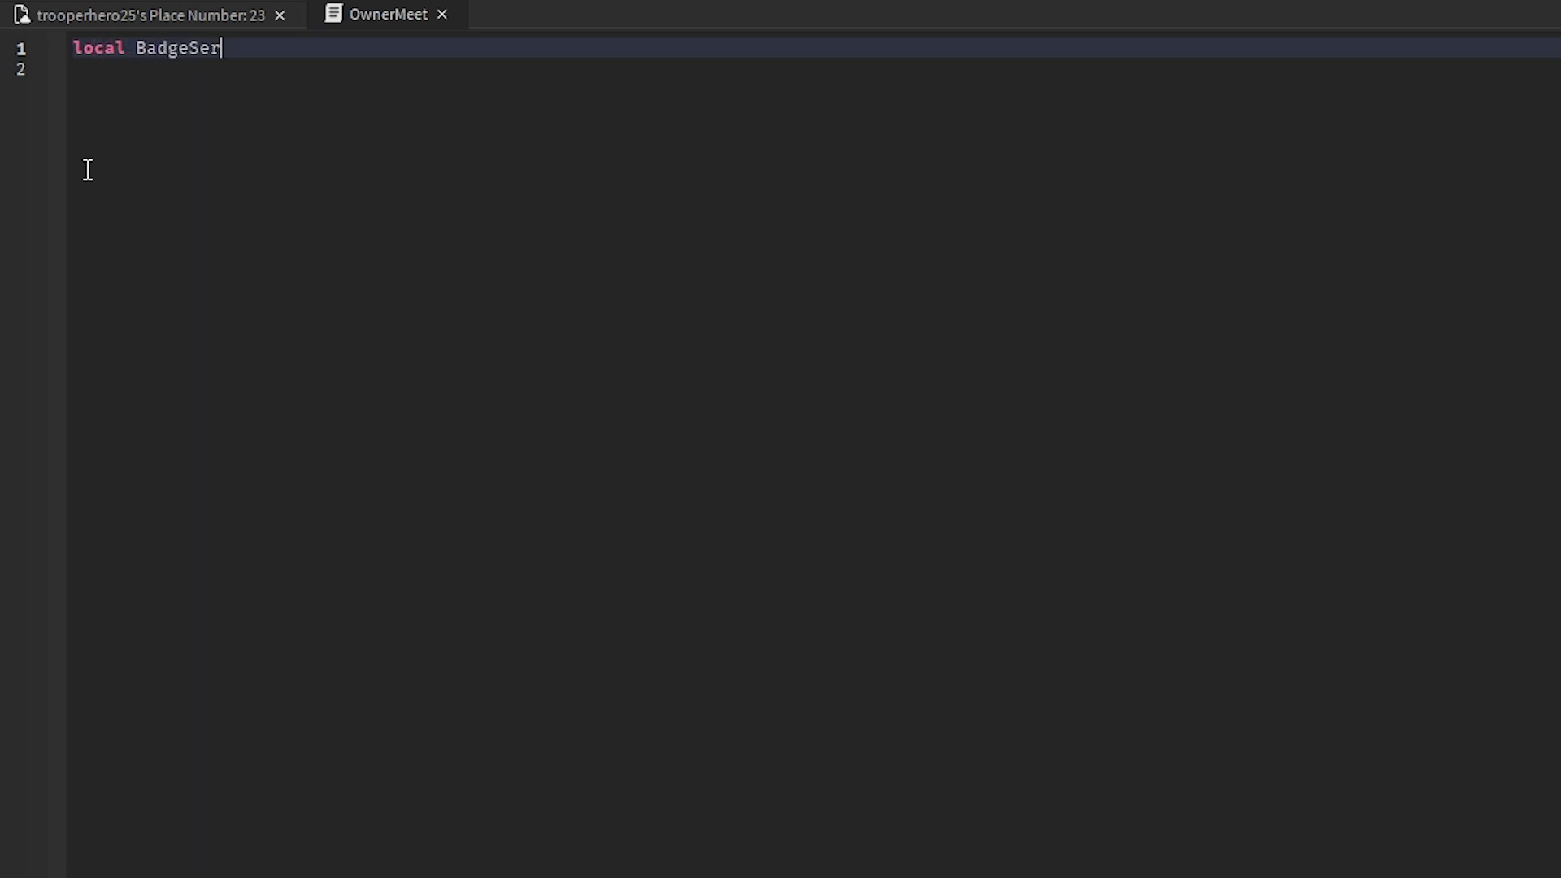
text(vice)
text(g)
- Write line 1: local BadgeService = game:GetService("BadgeService")
key(Tab)
text(te)
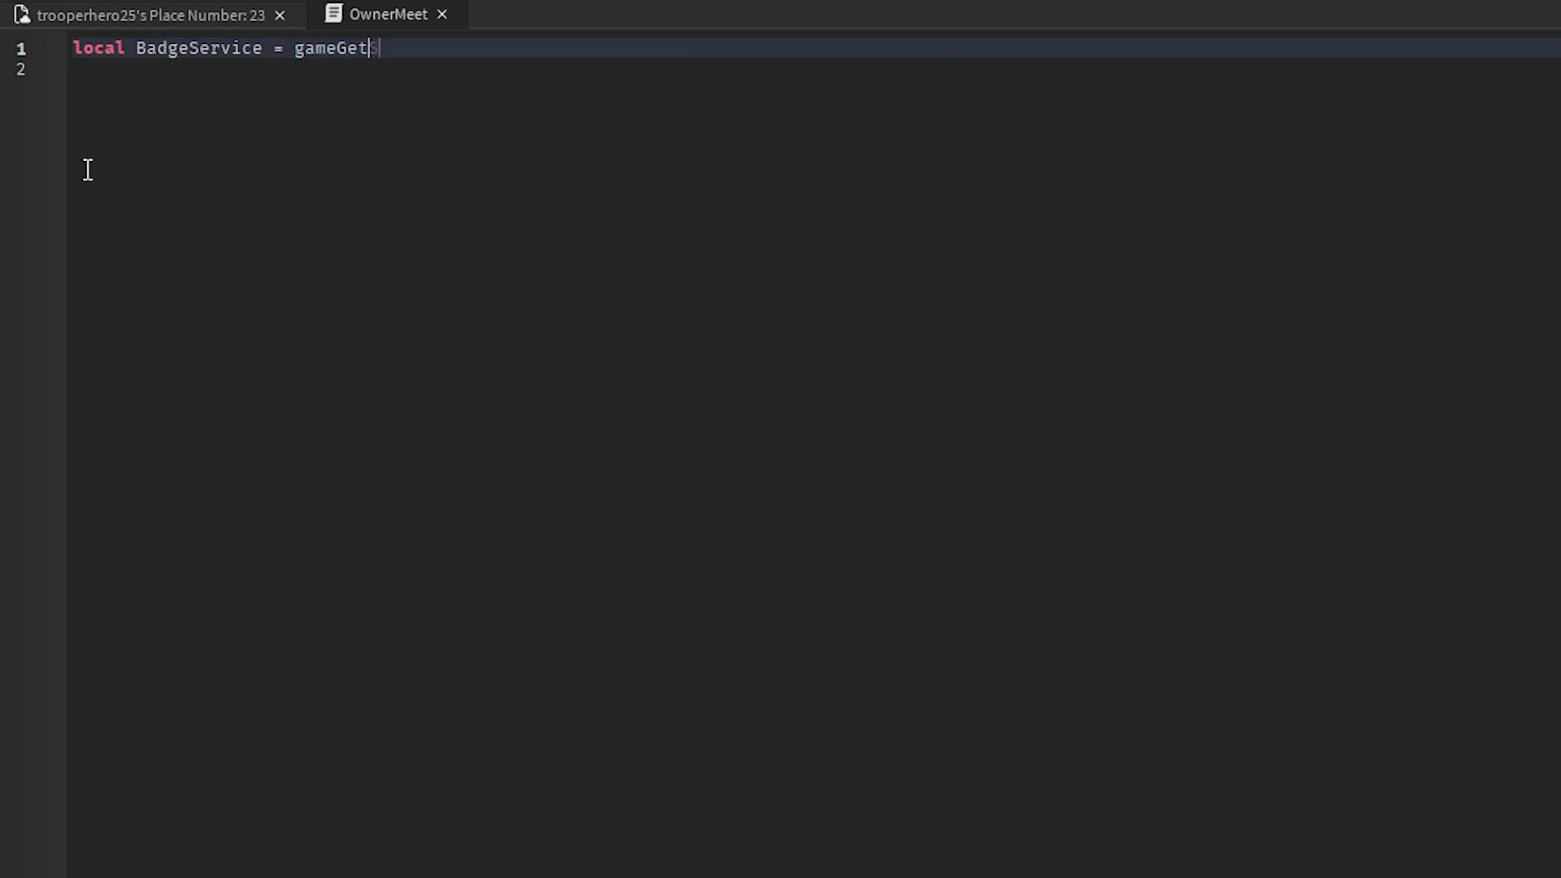
key(BackSpace)
key(BackSpace)
text(:Get)
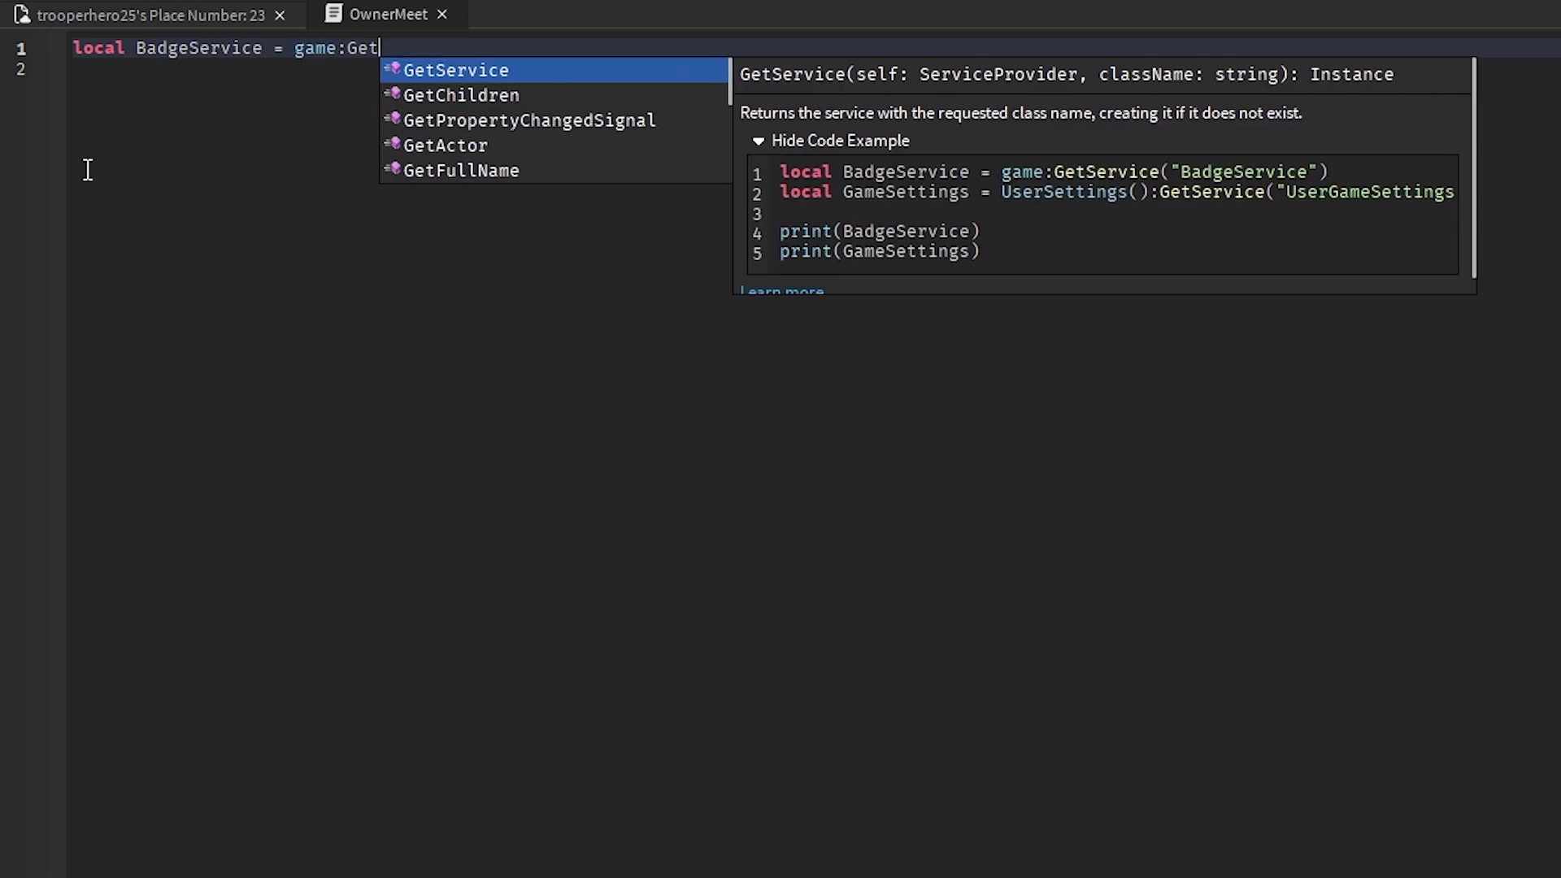
key(Tab)
text("Ba)
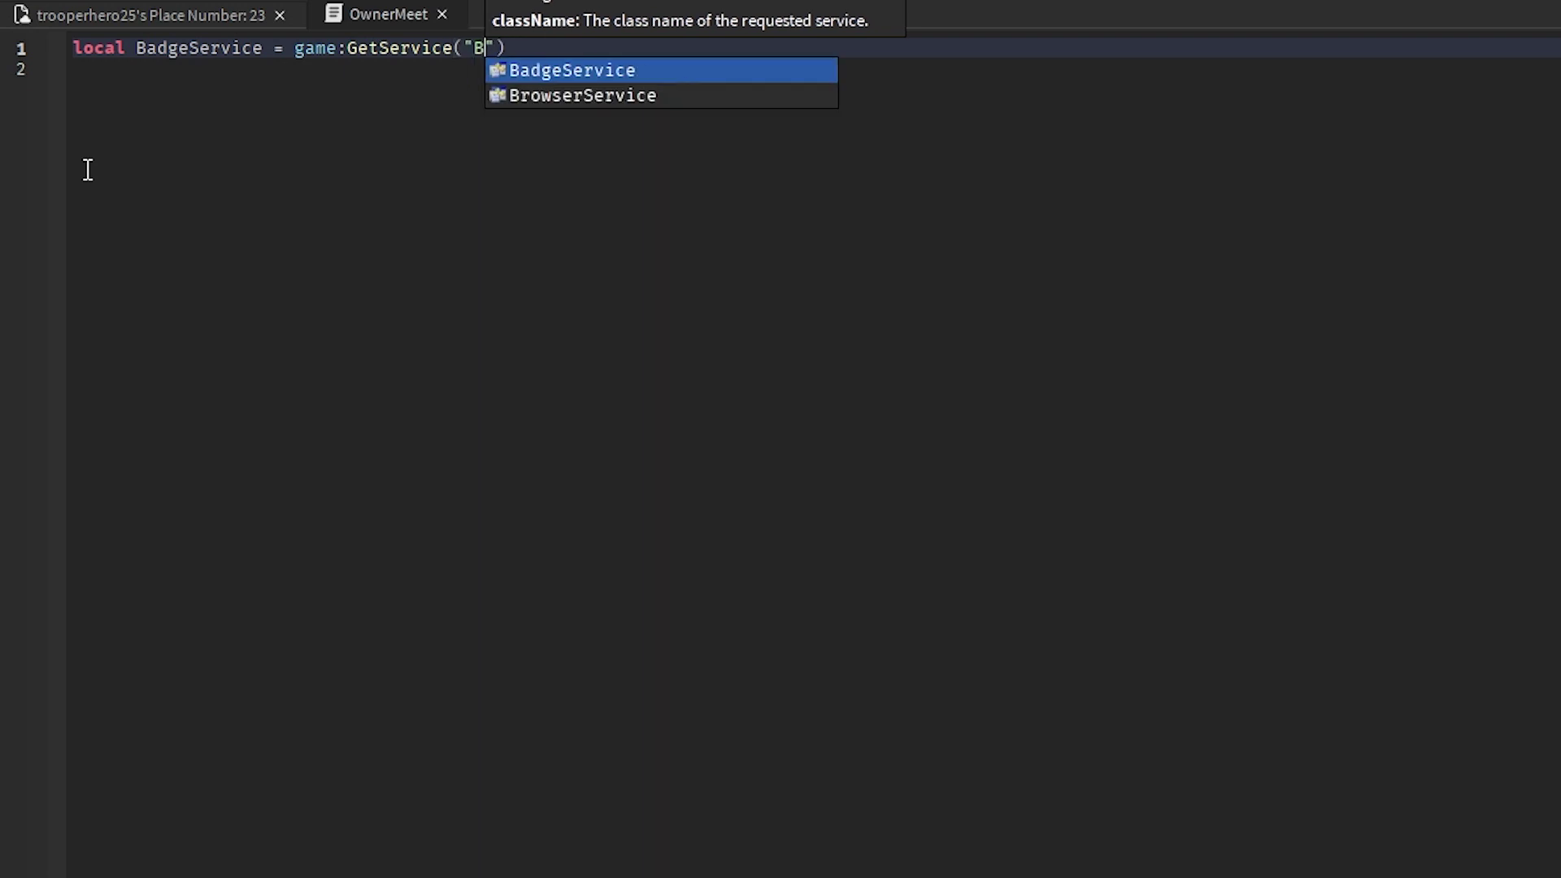
text(d)
key(Tab)
key(End)
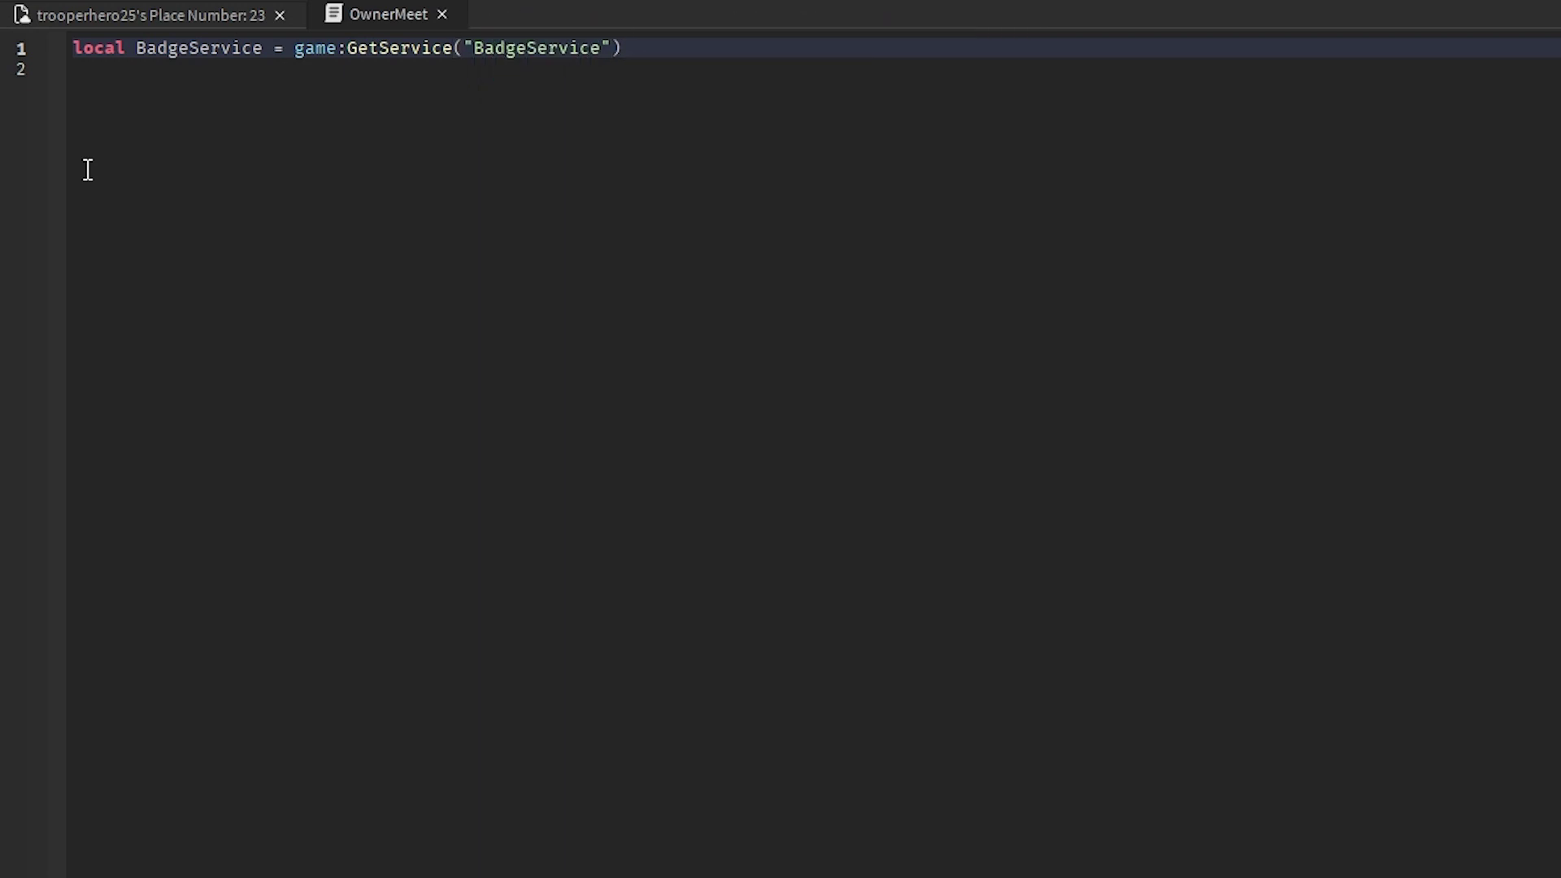
key(Return)
text(local )
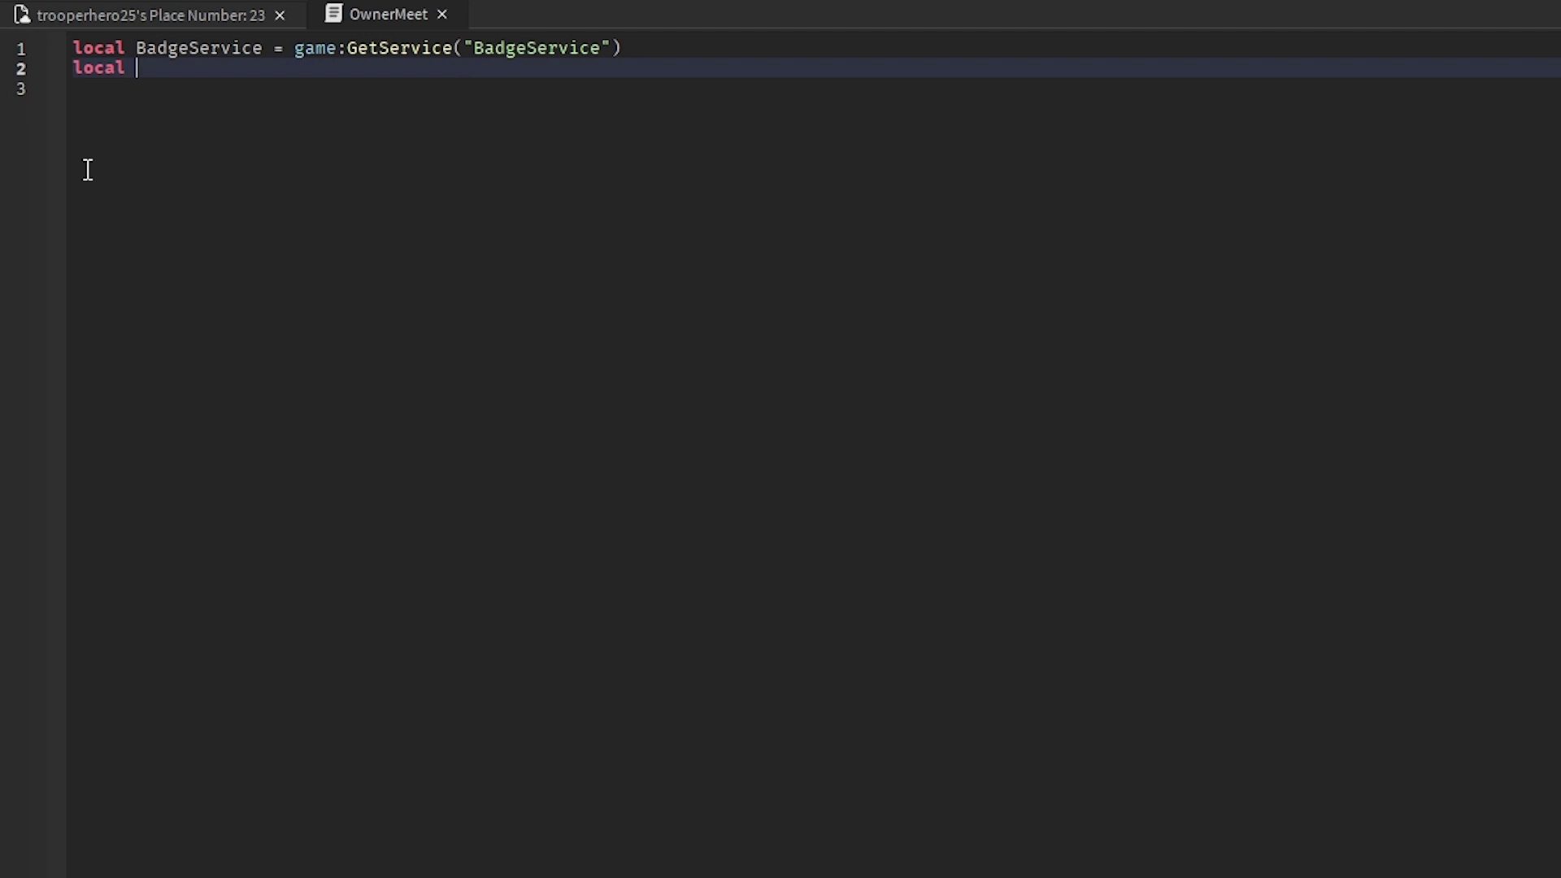
text(Players )
text(= game.)
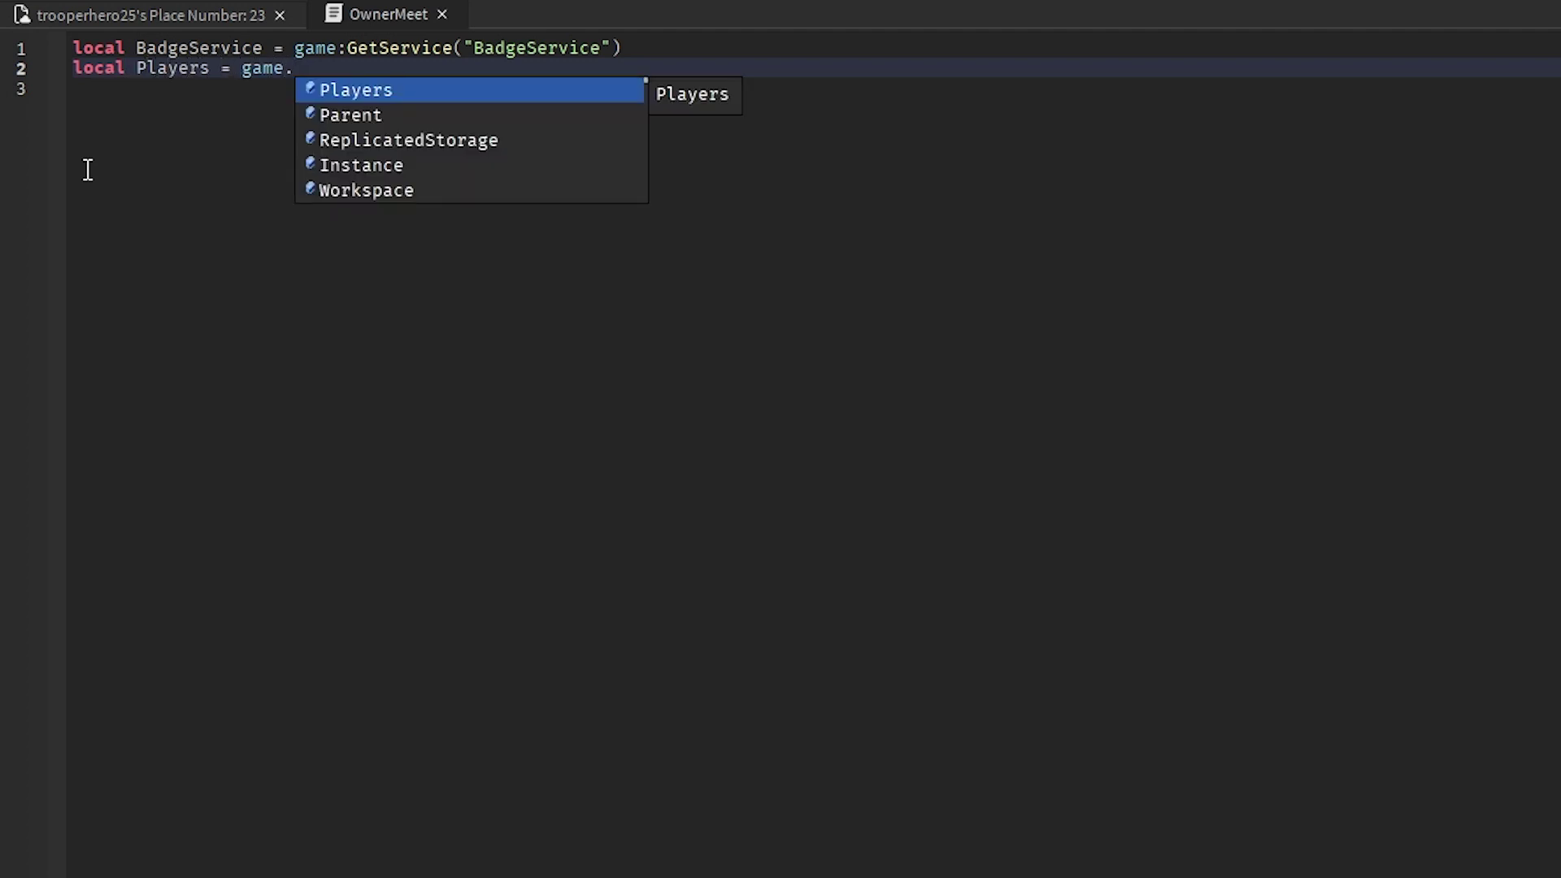
text(Pla)
- Write line 2: local Players = game:GetService("Players"), then start line 4
key(BackSpace)
key(BackSpace)
key(BackSpace)
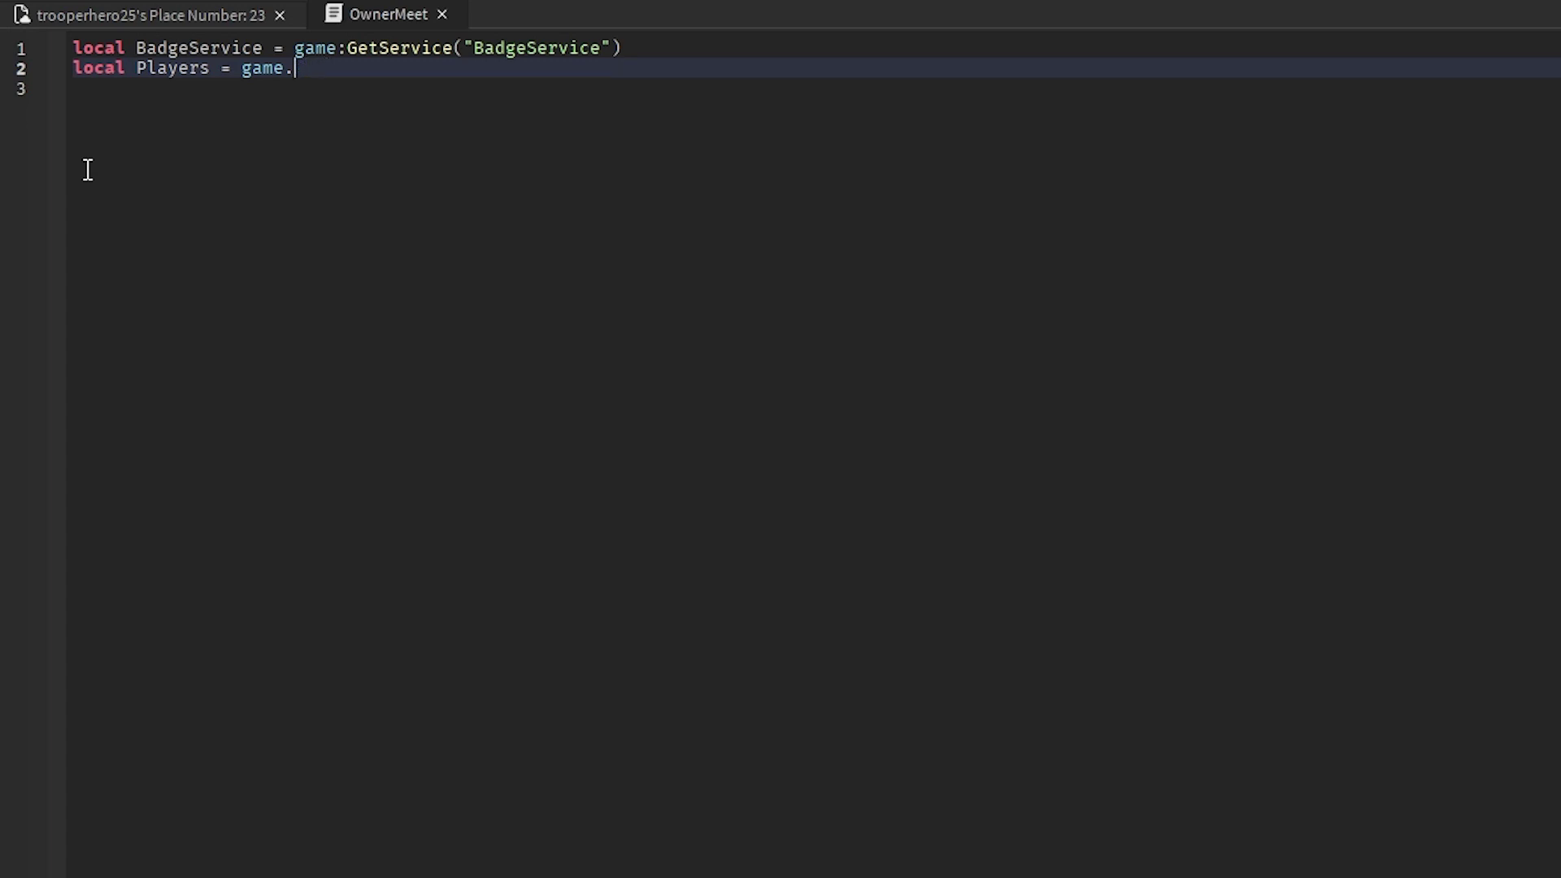
text(Ge)
key(BackSpace)
key(BackSpace)
key(BackSpace)
text(:Get)
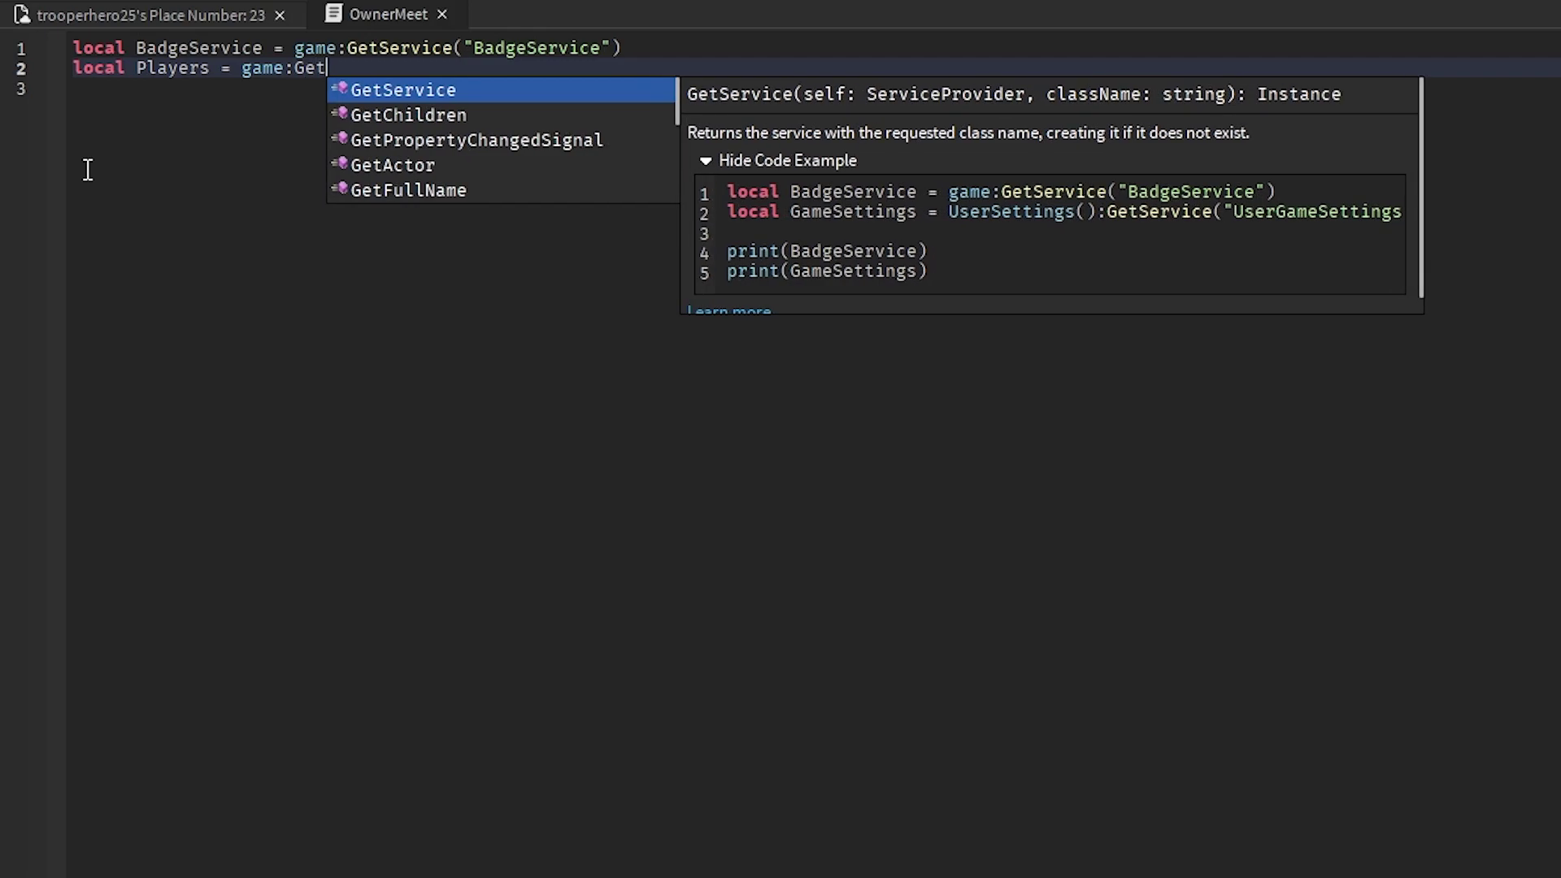
key(Return)
text(")
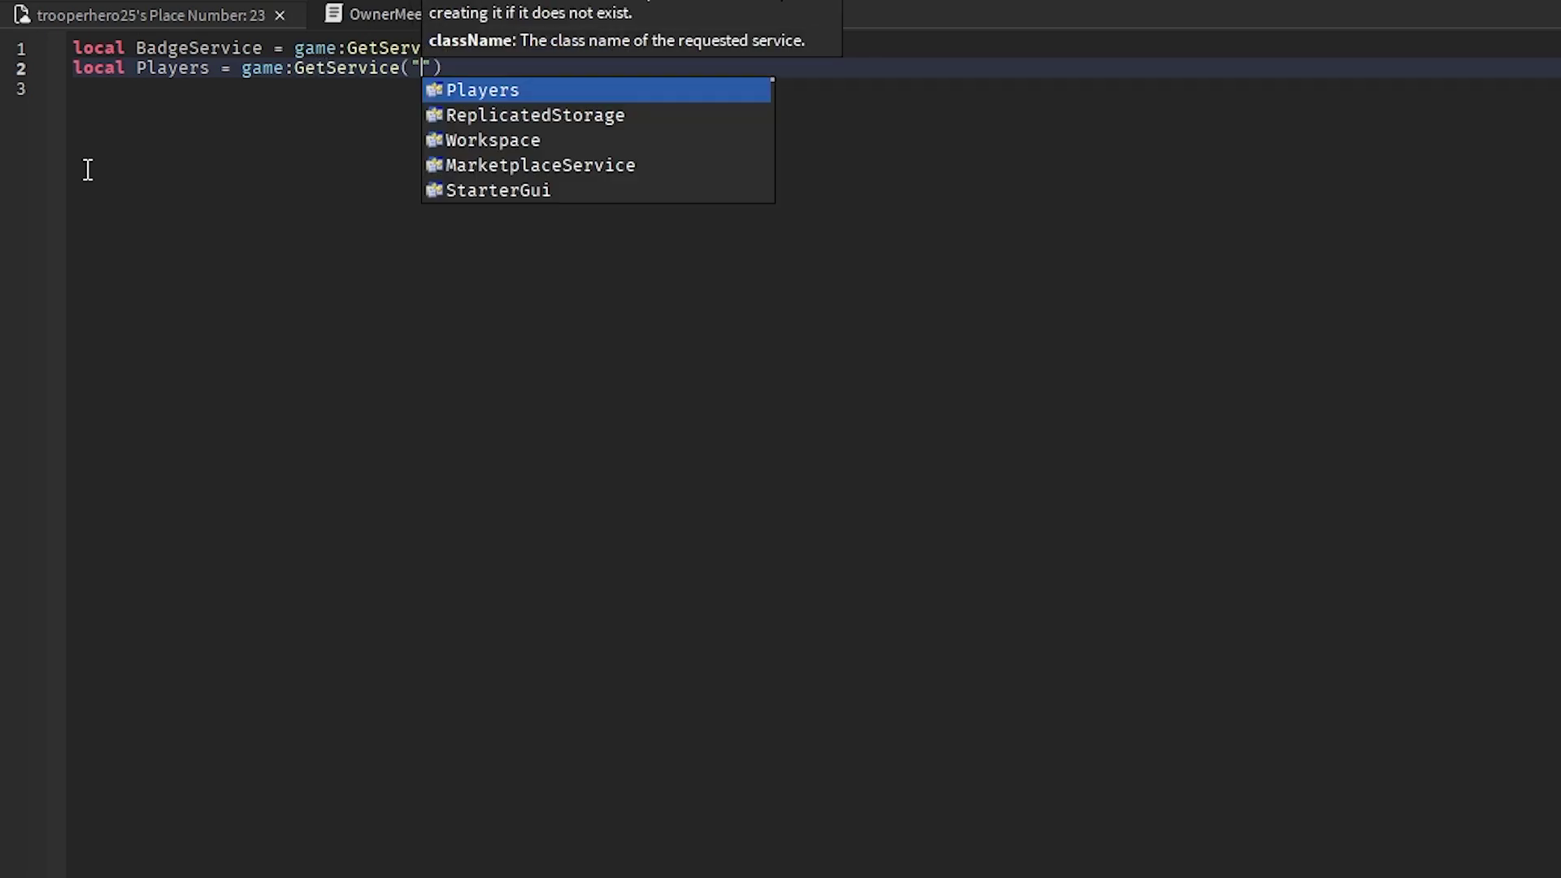
text(Pl)
key(Return)
key(End)
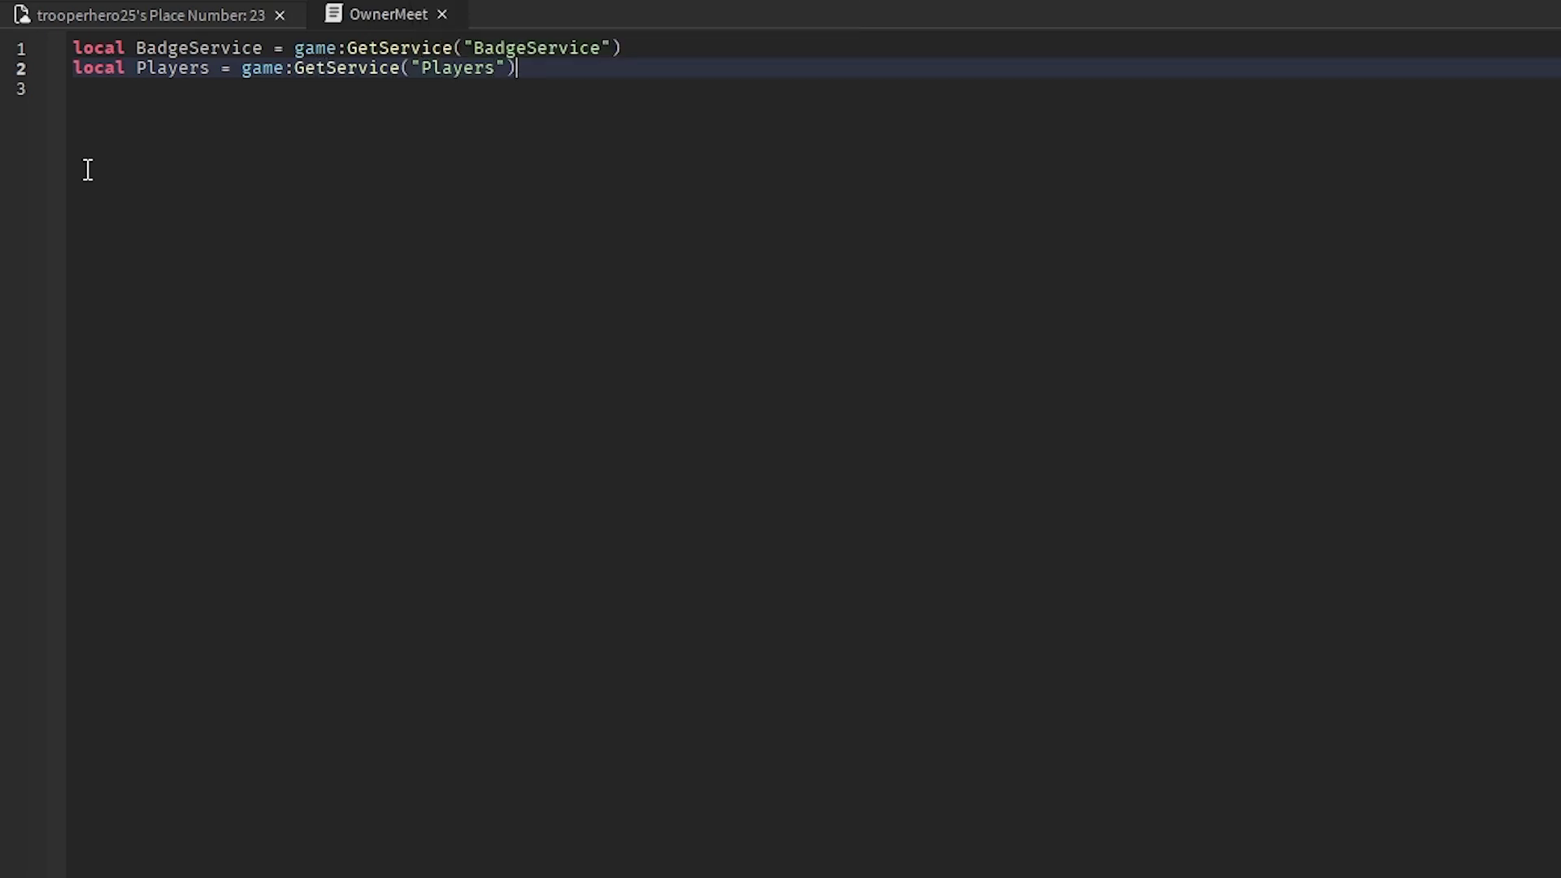
key(Return)
key(Return)
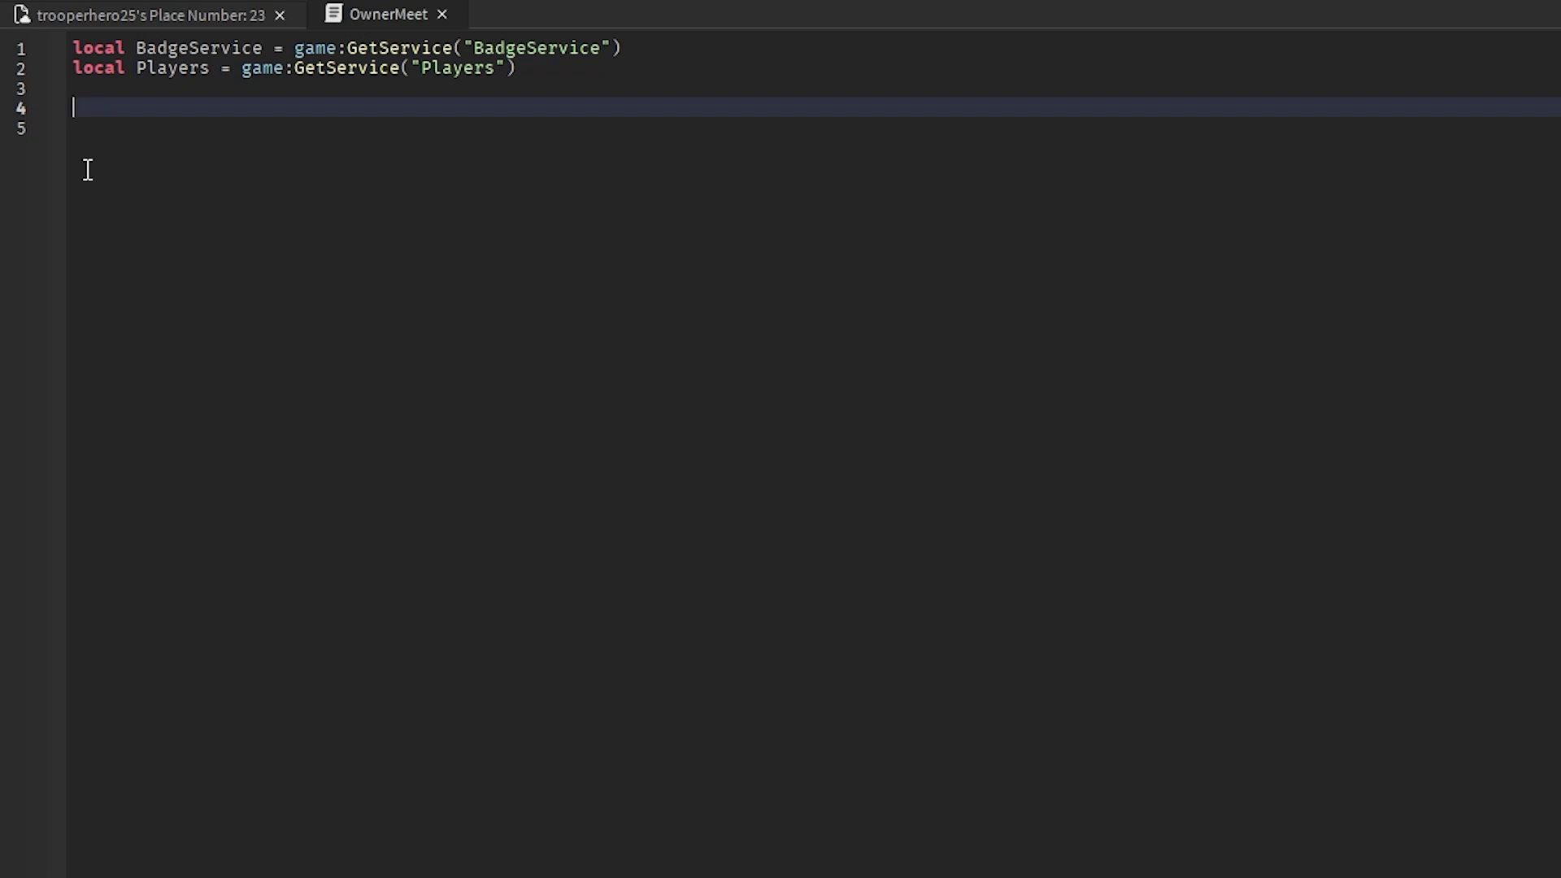
text(local OwnerI)
text(d = )
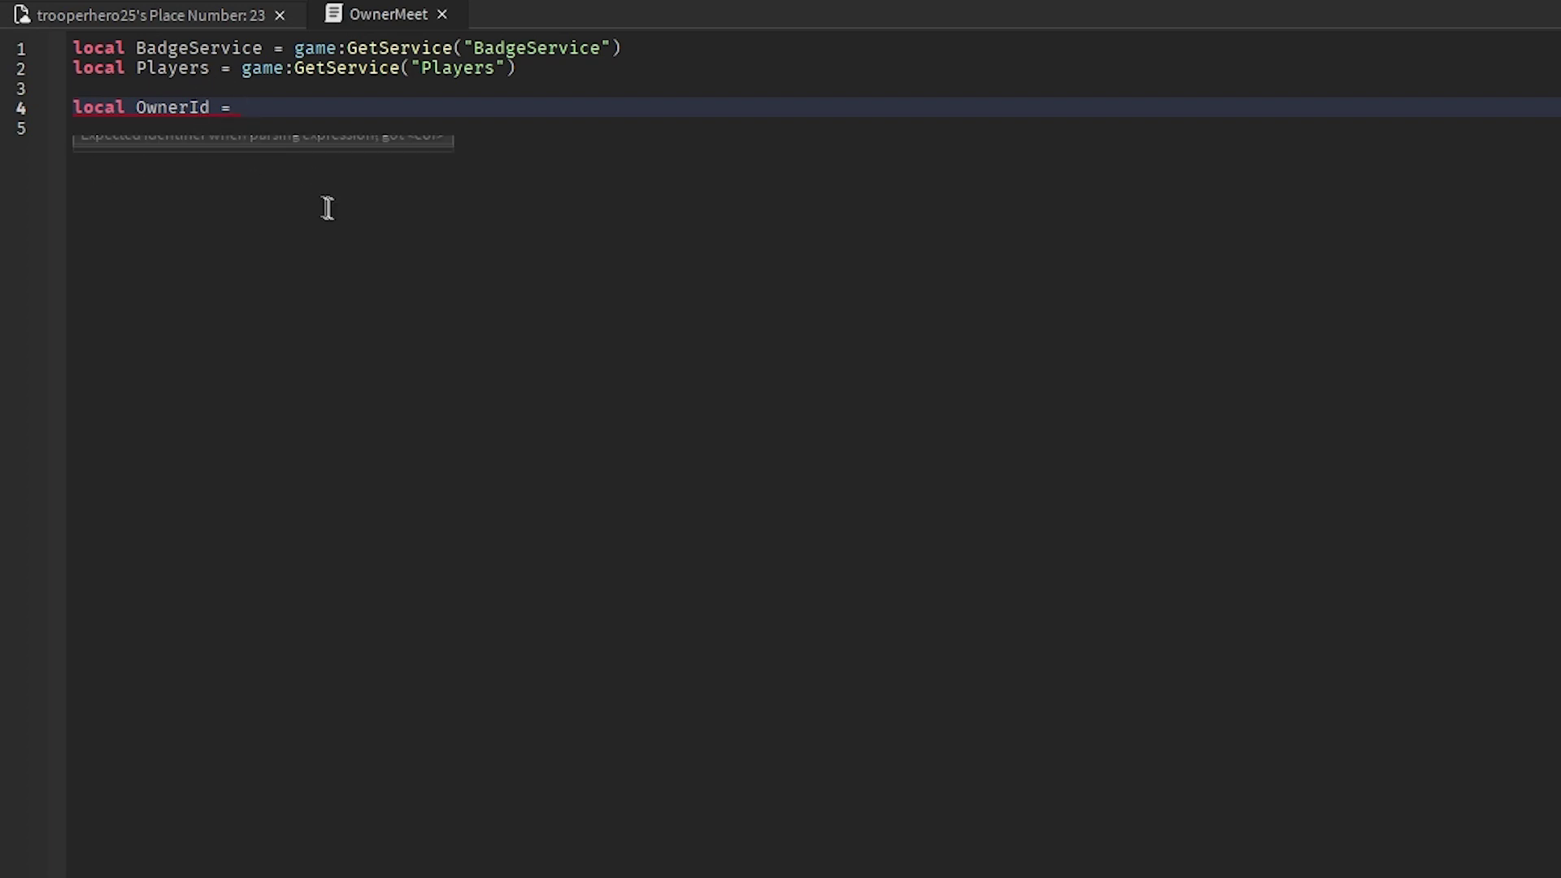
text(0)
- Type 'local OwnerId = 0' and 'local BadgeId = 0' on lines 4–5, leaving a blank line after
key(Return)
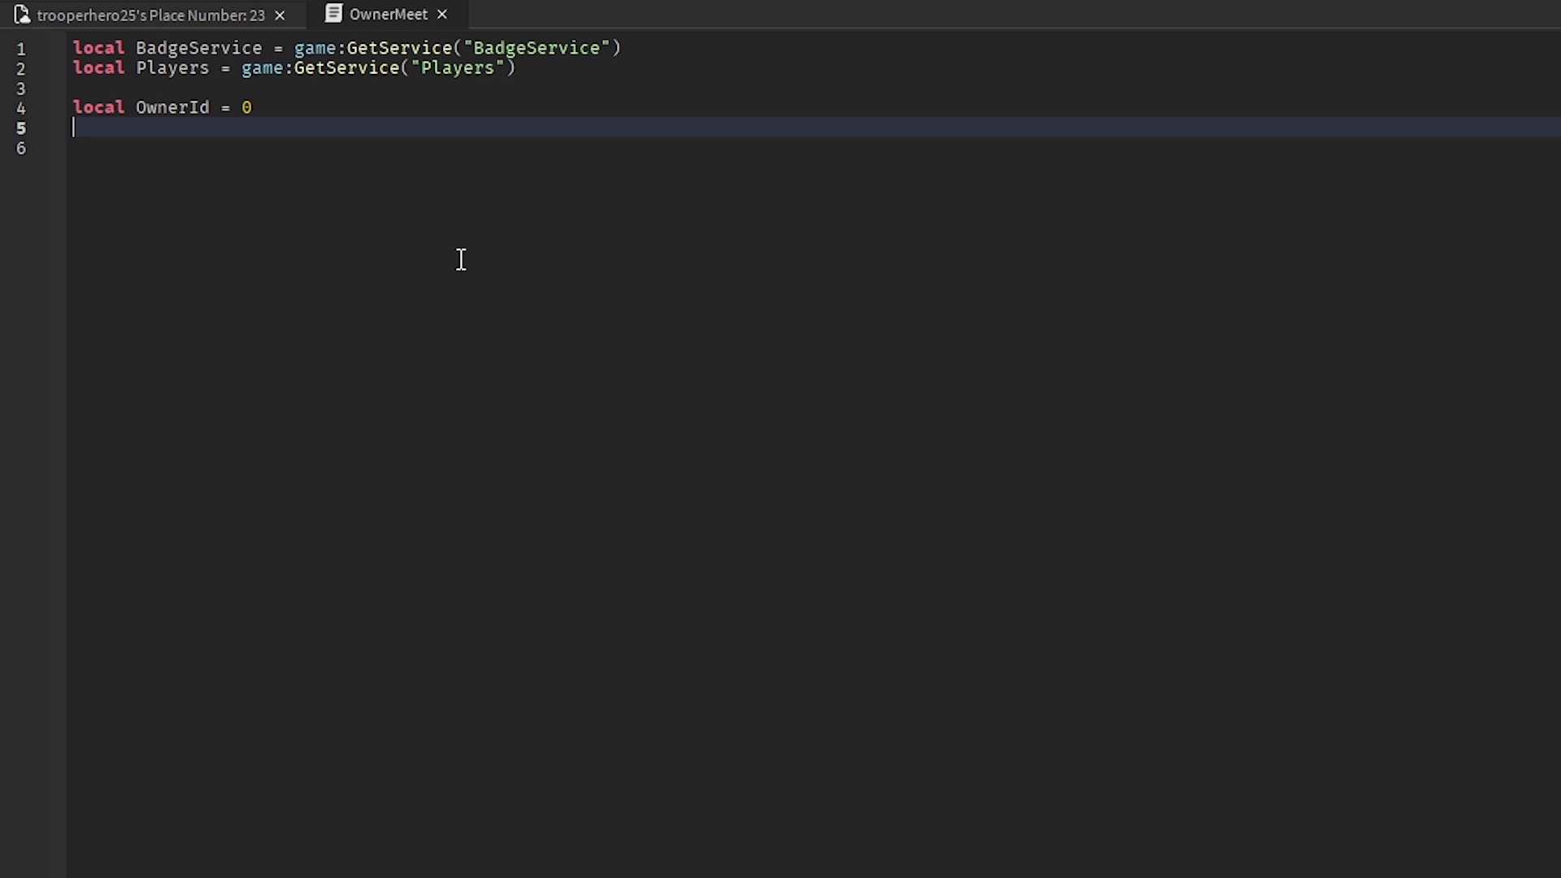
text(local Badg)
text(eId =)
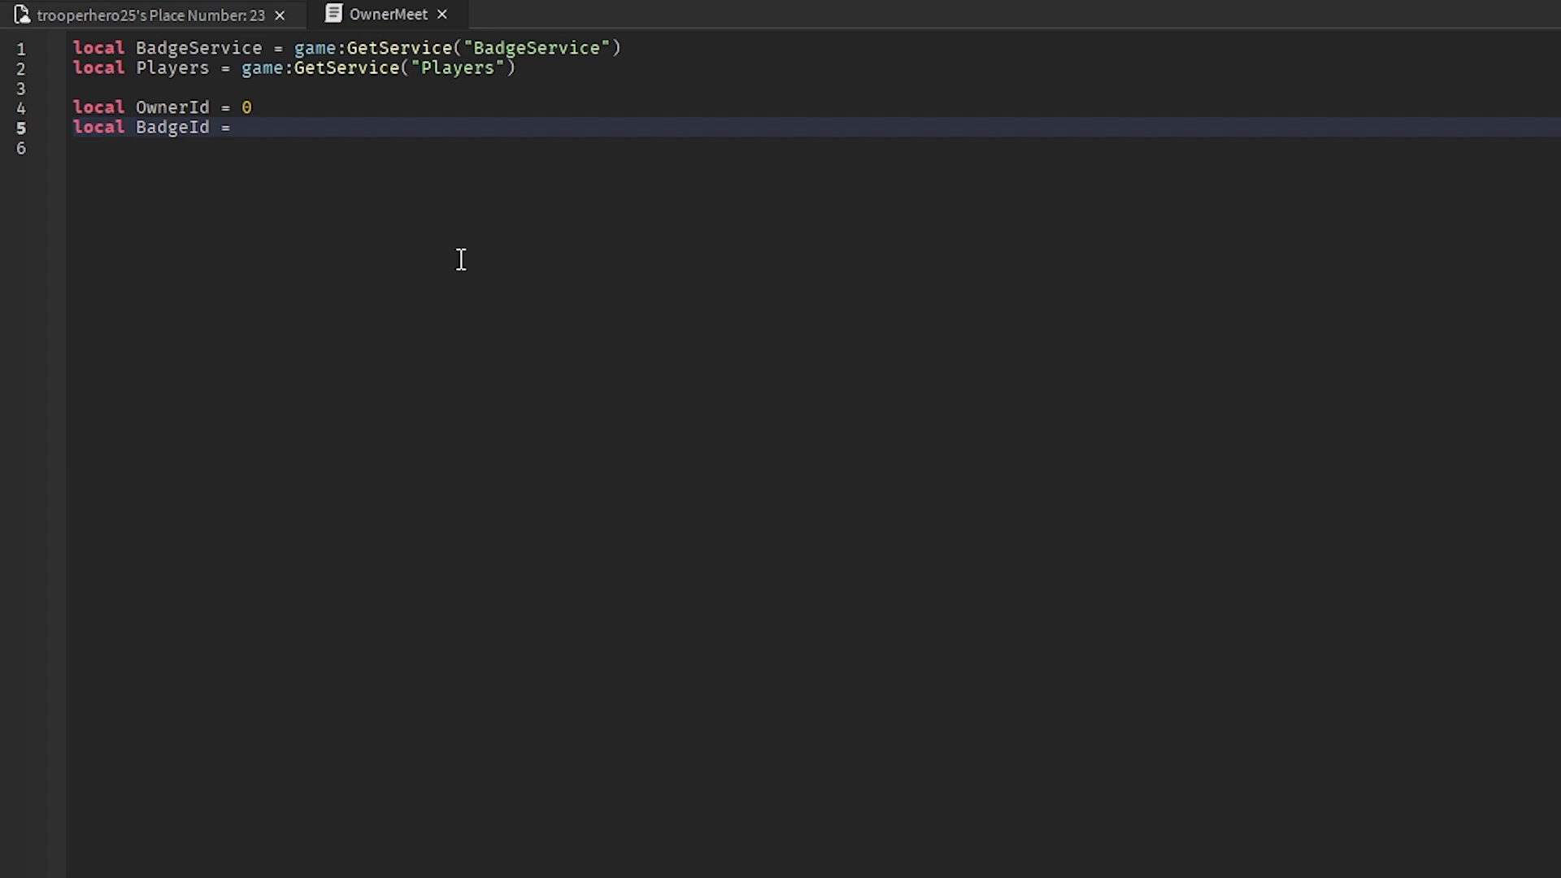
text( 0)
key(Return)
key(Return)
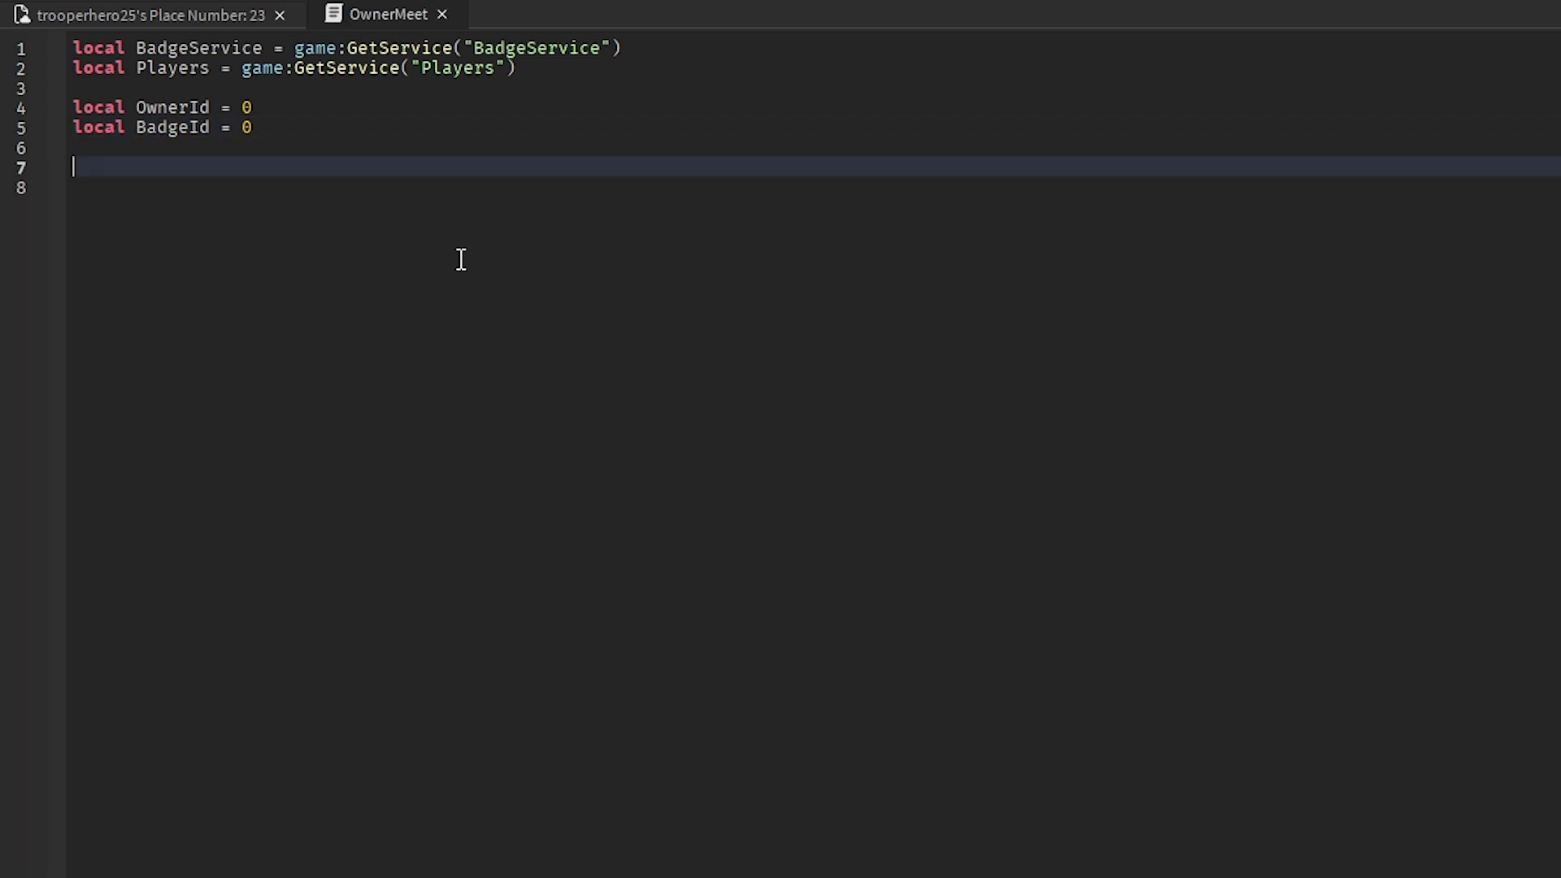
text(Players.)
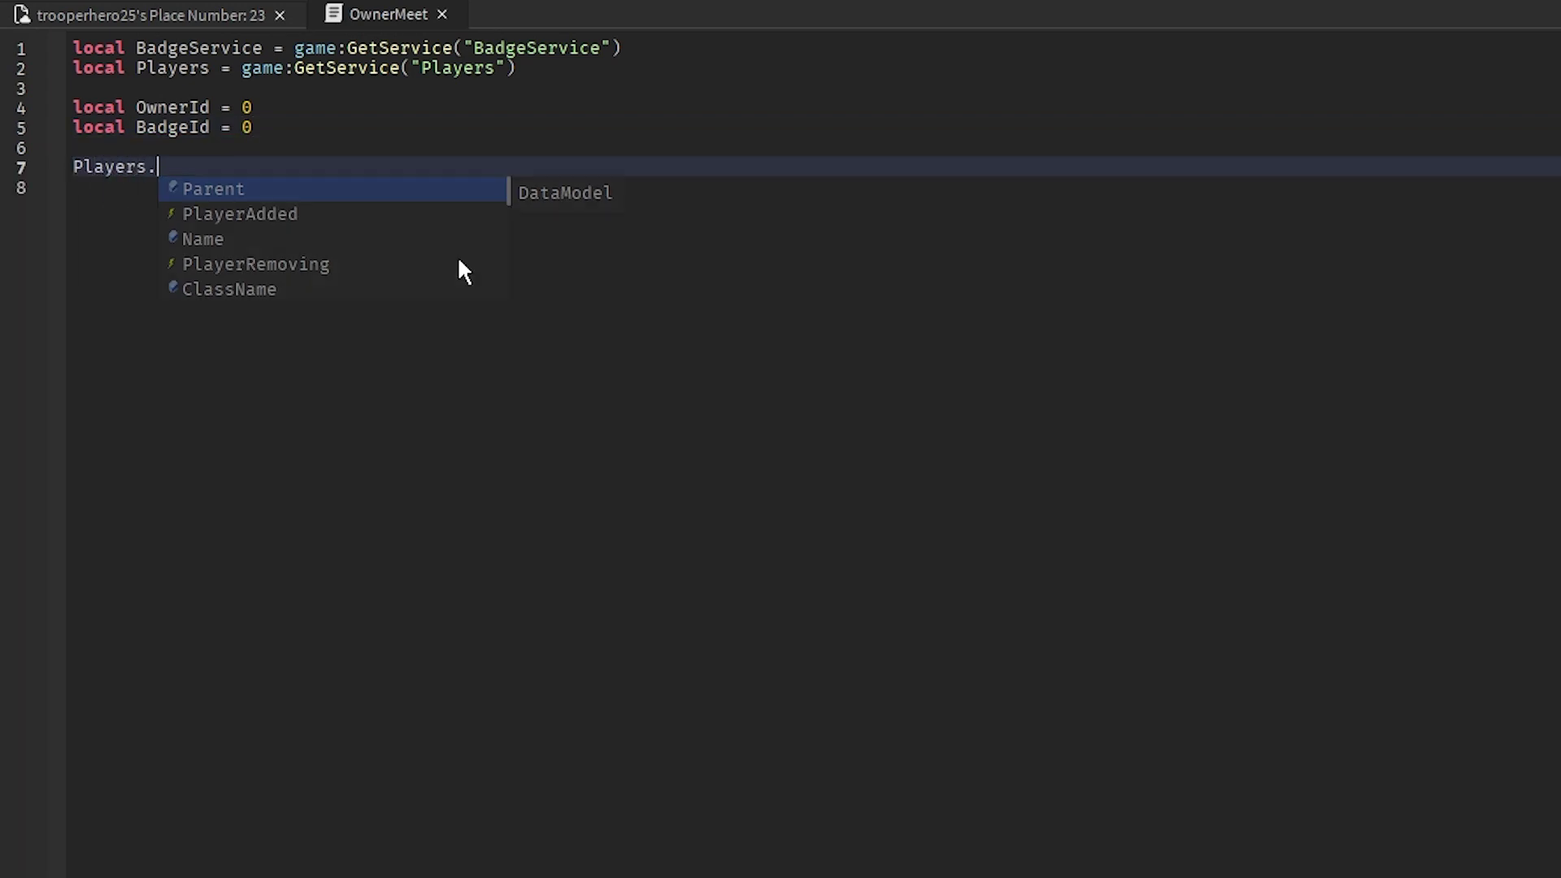
text(PlayerAdded:)
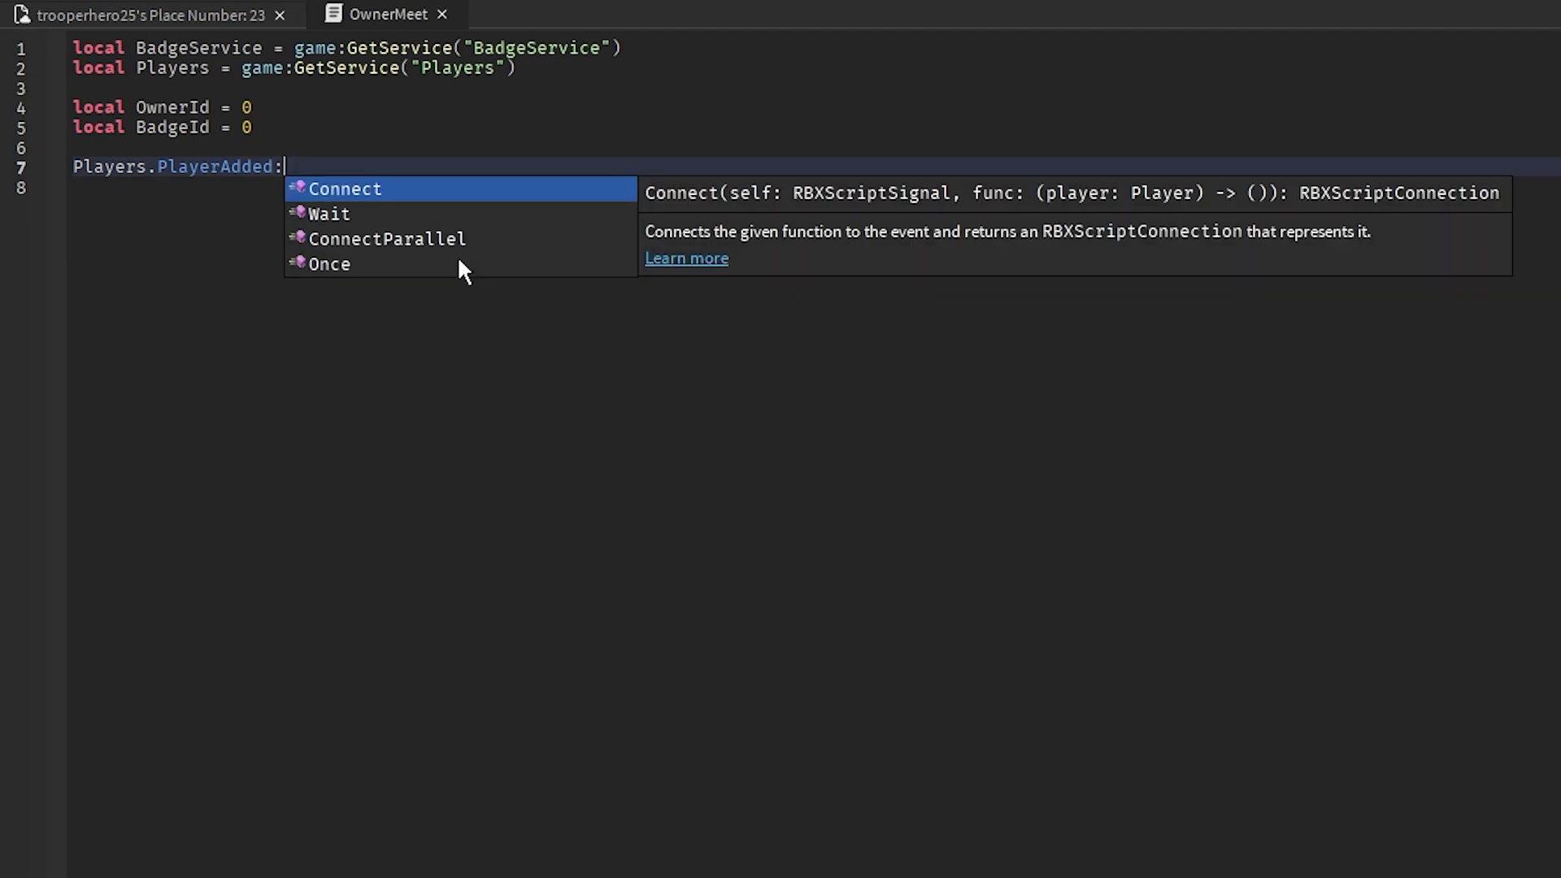
text(Connect(function)
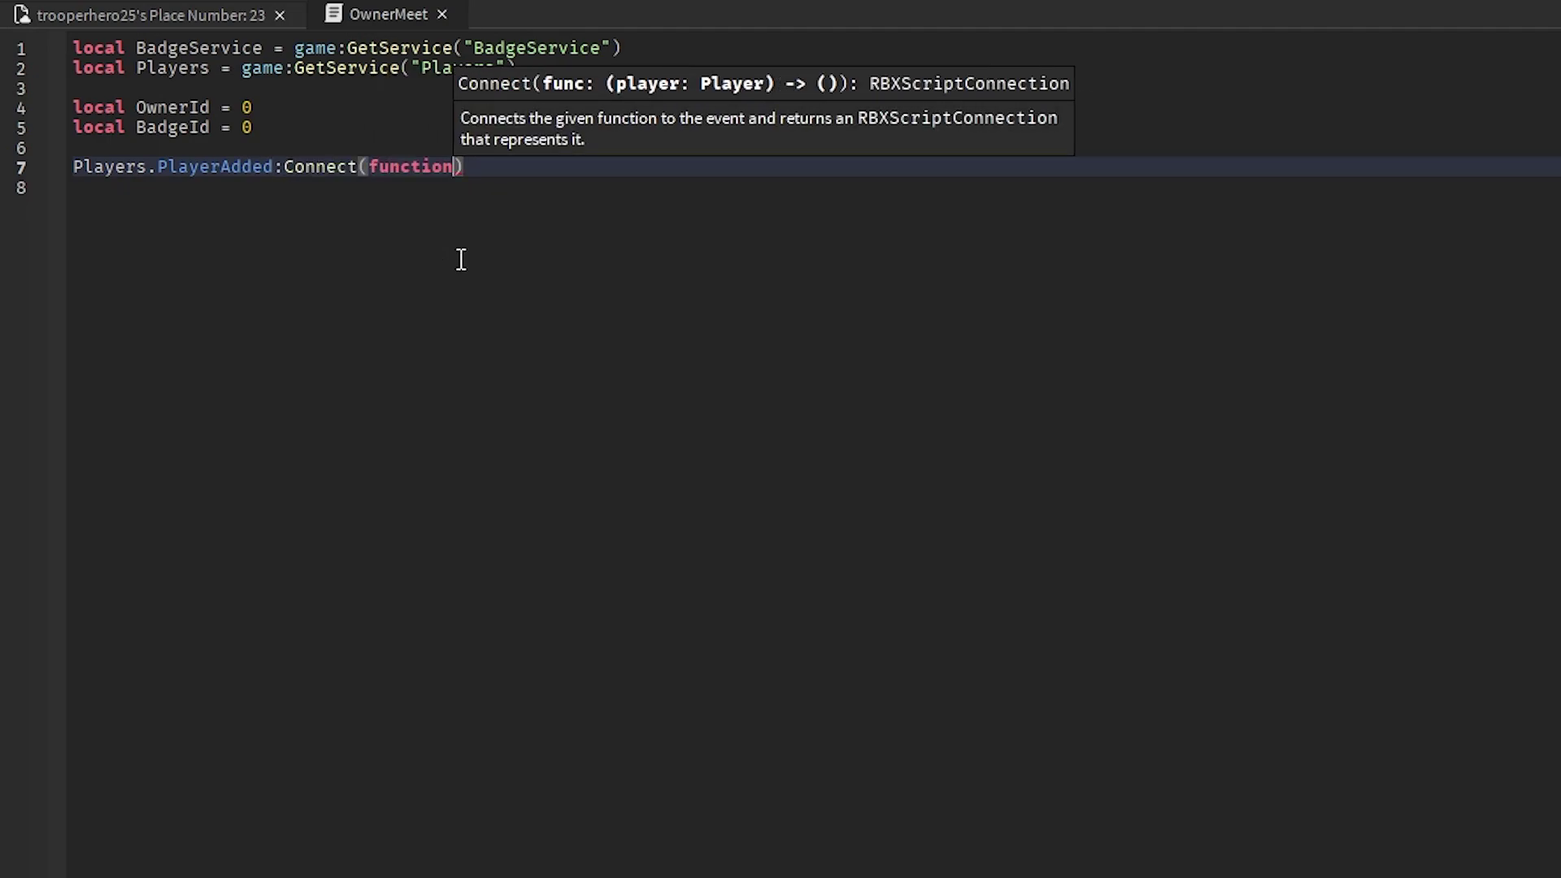
text((pl)
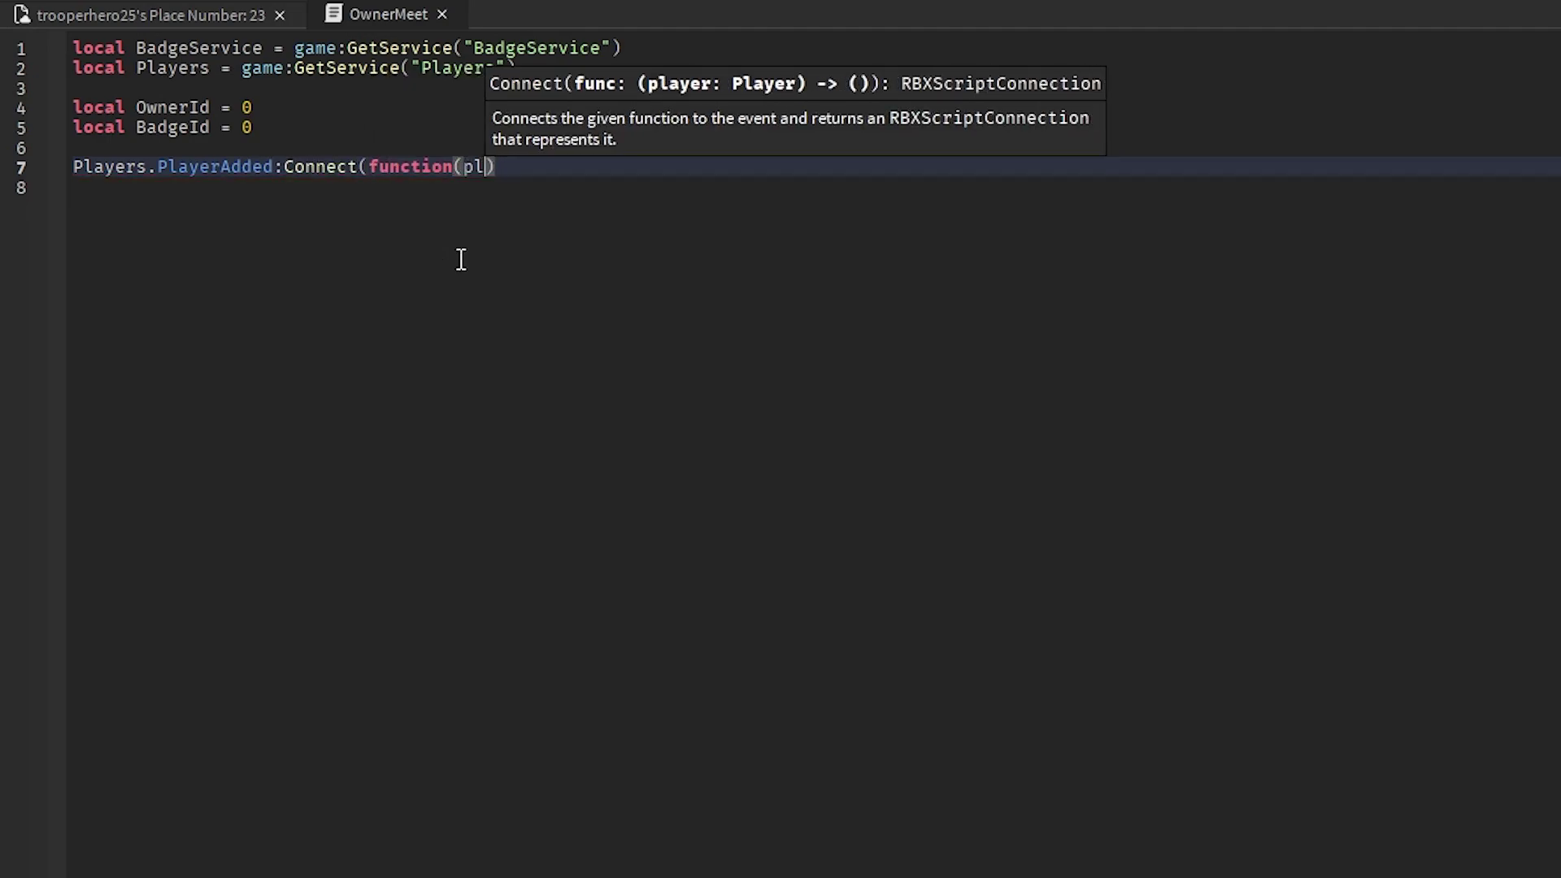
text(ayer))
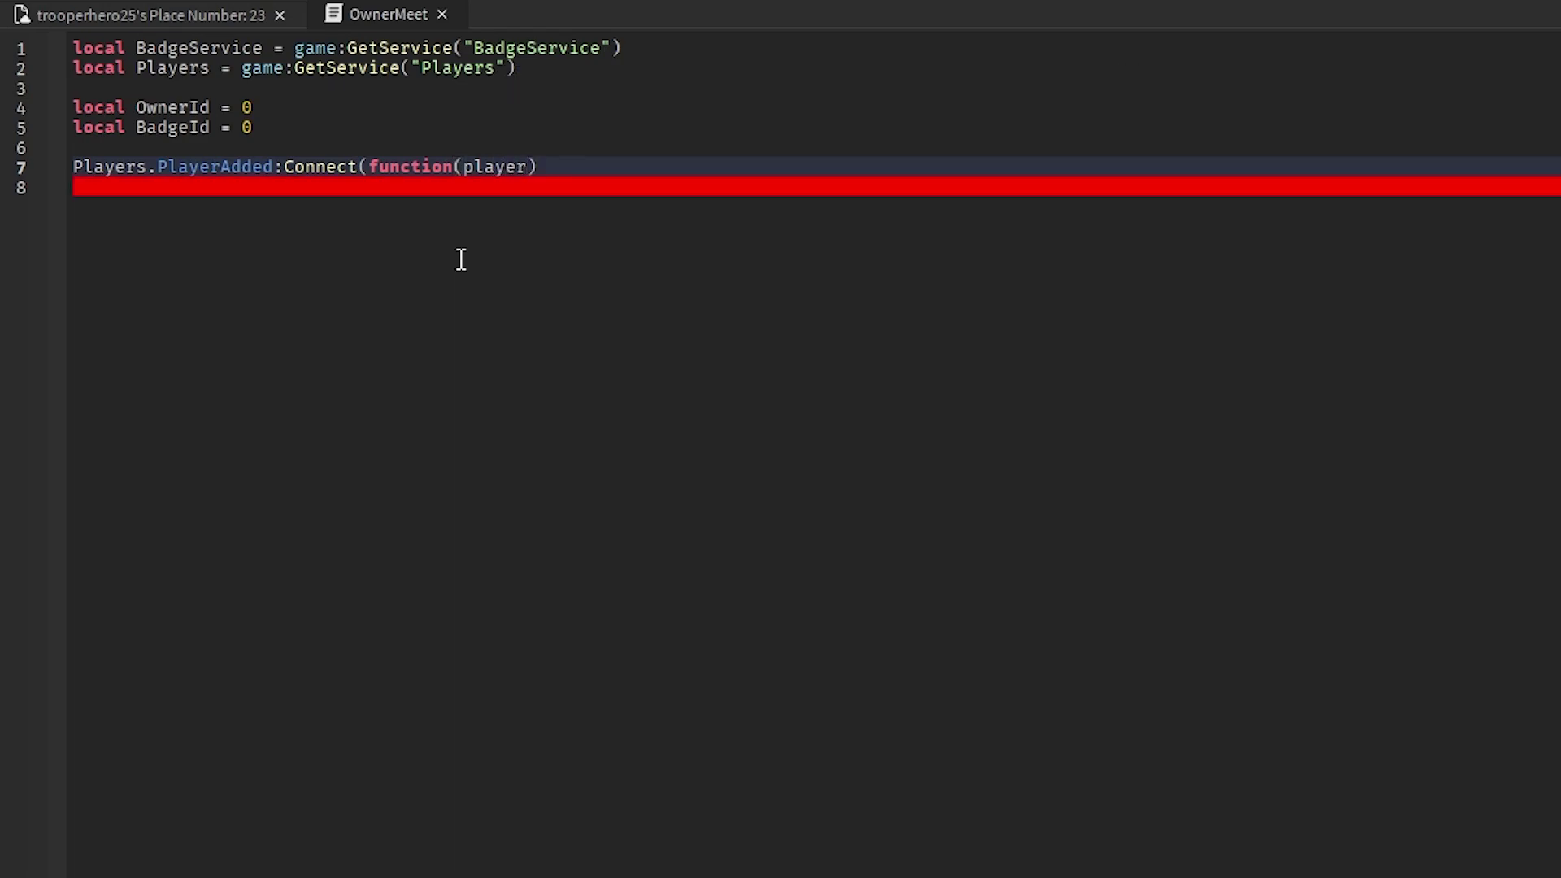
- Inside the player-join function, add a check that player.UserId == OwnerId
key(Return)
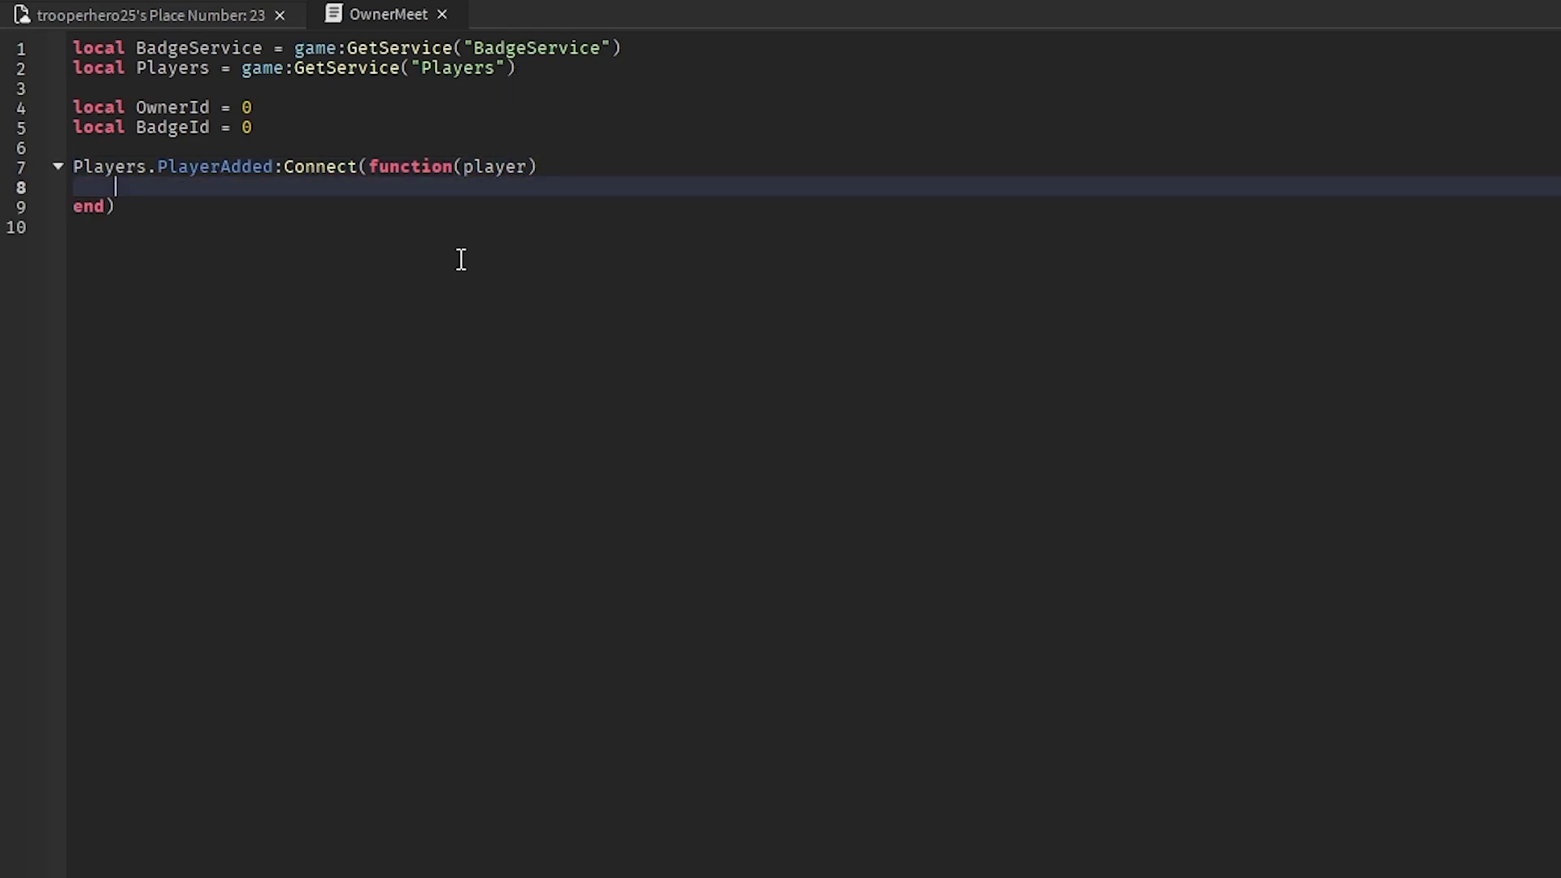
text(of play)
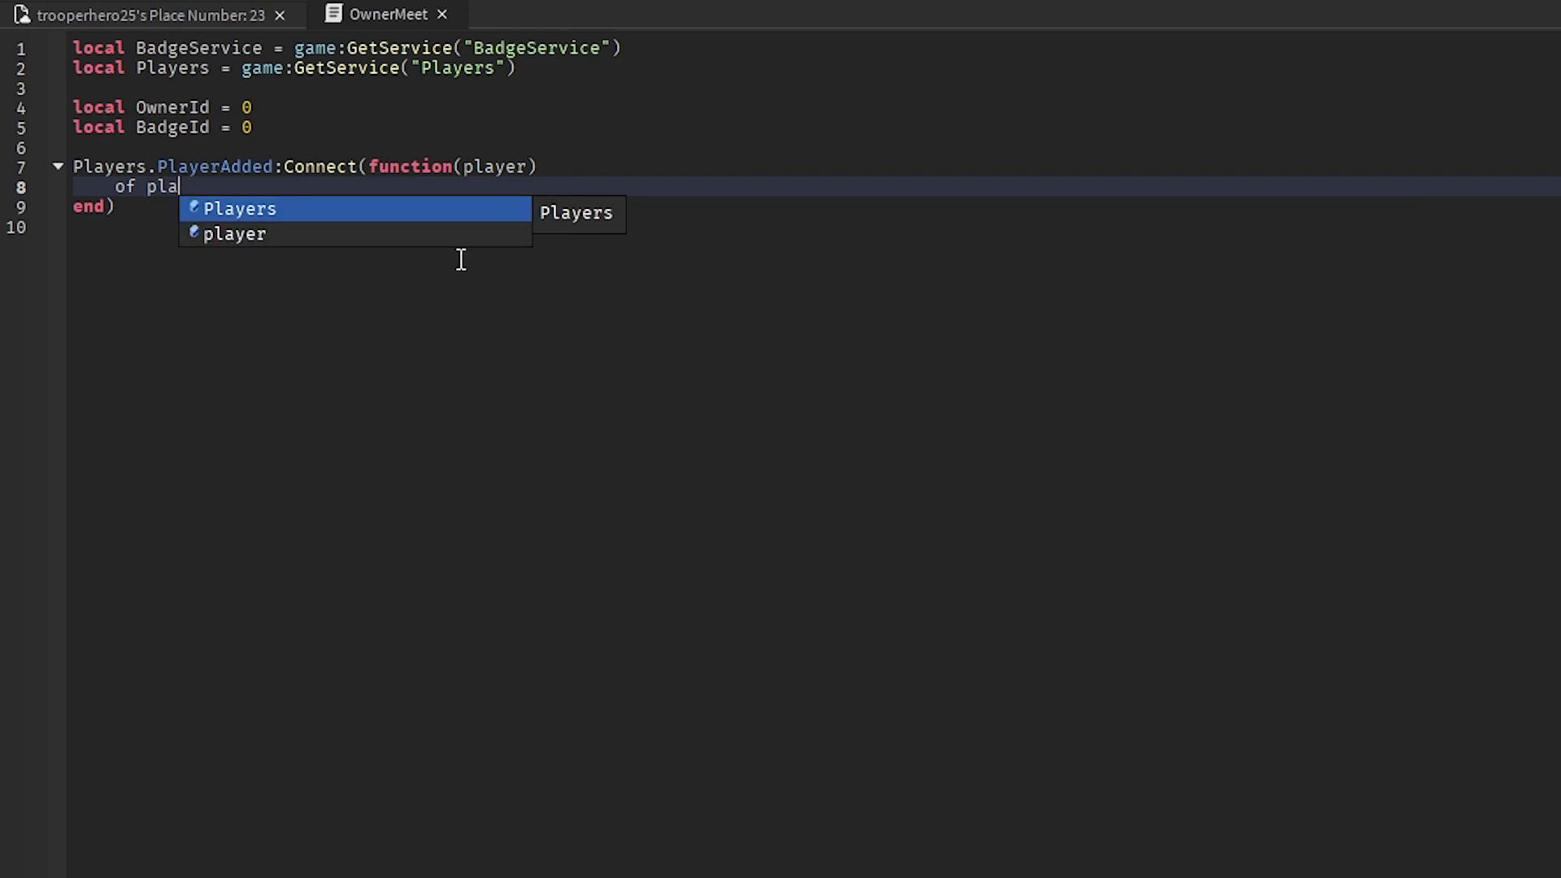
key(BackSpace)
key(BackSpace)
key(BackSpace)
text(if )
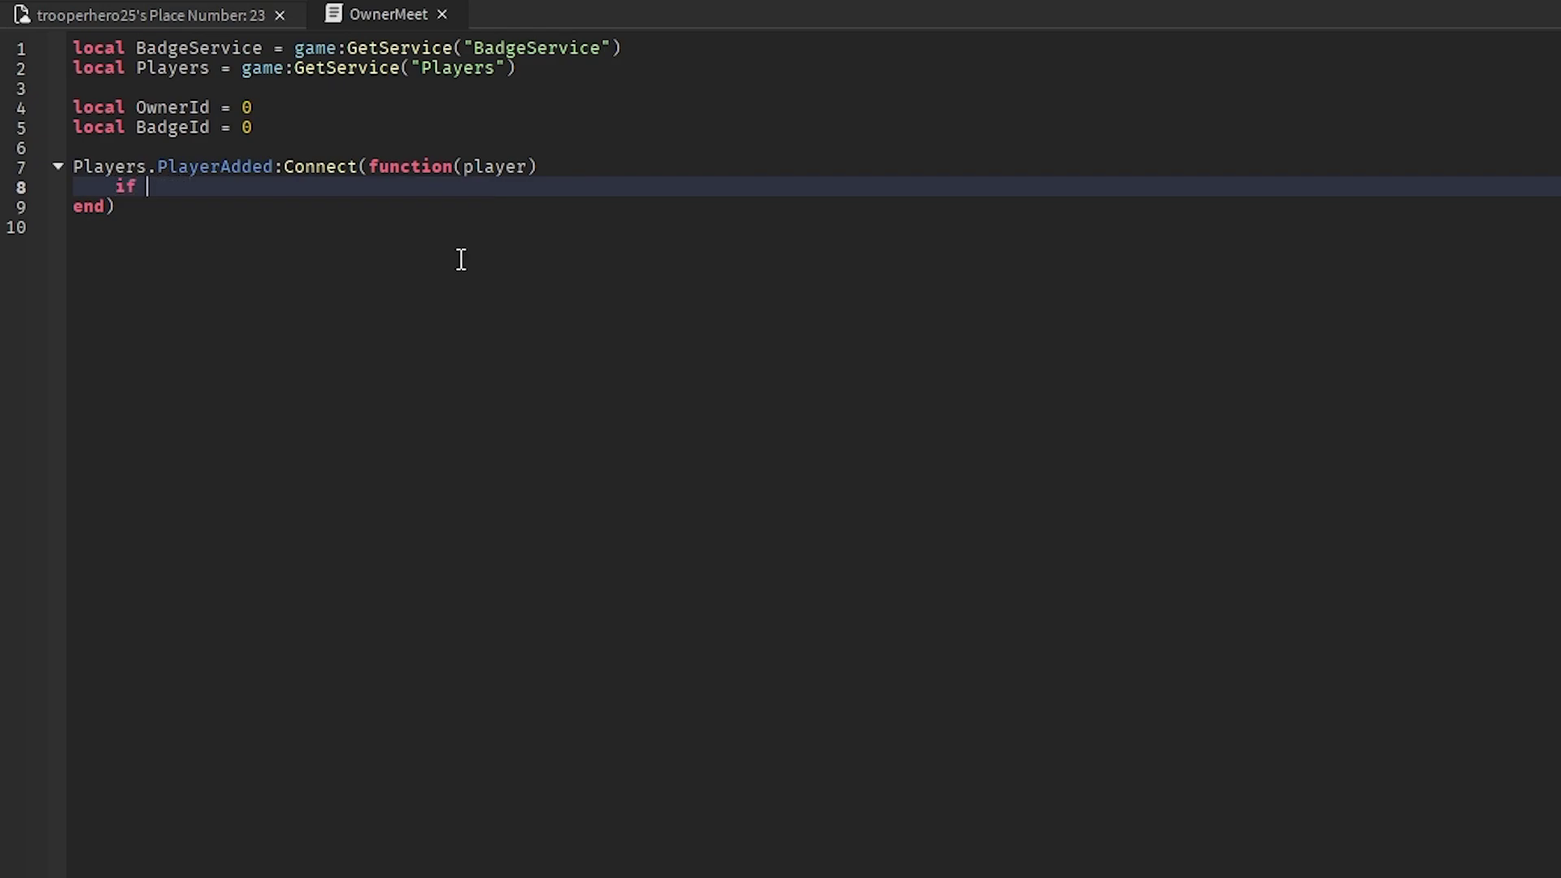
text(player.)
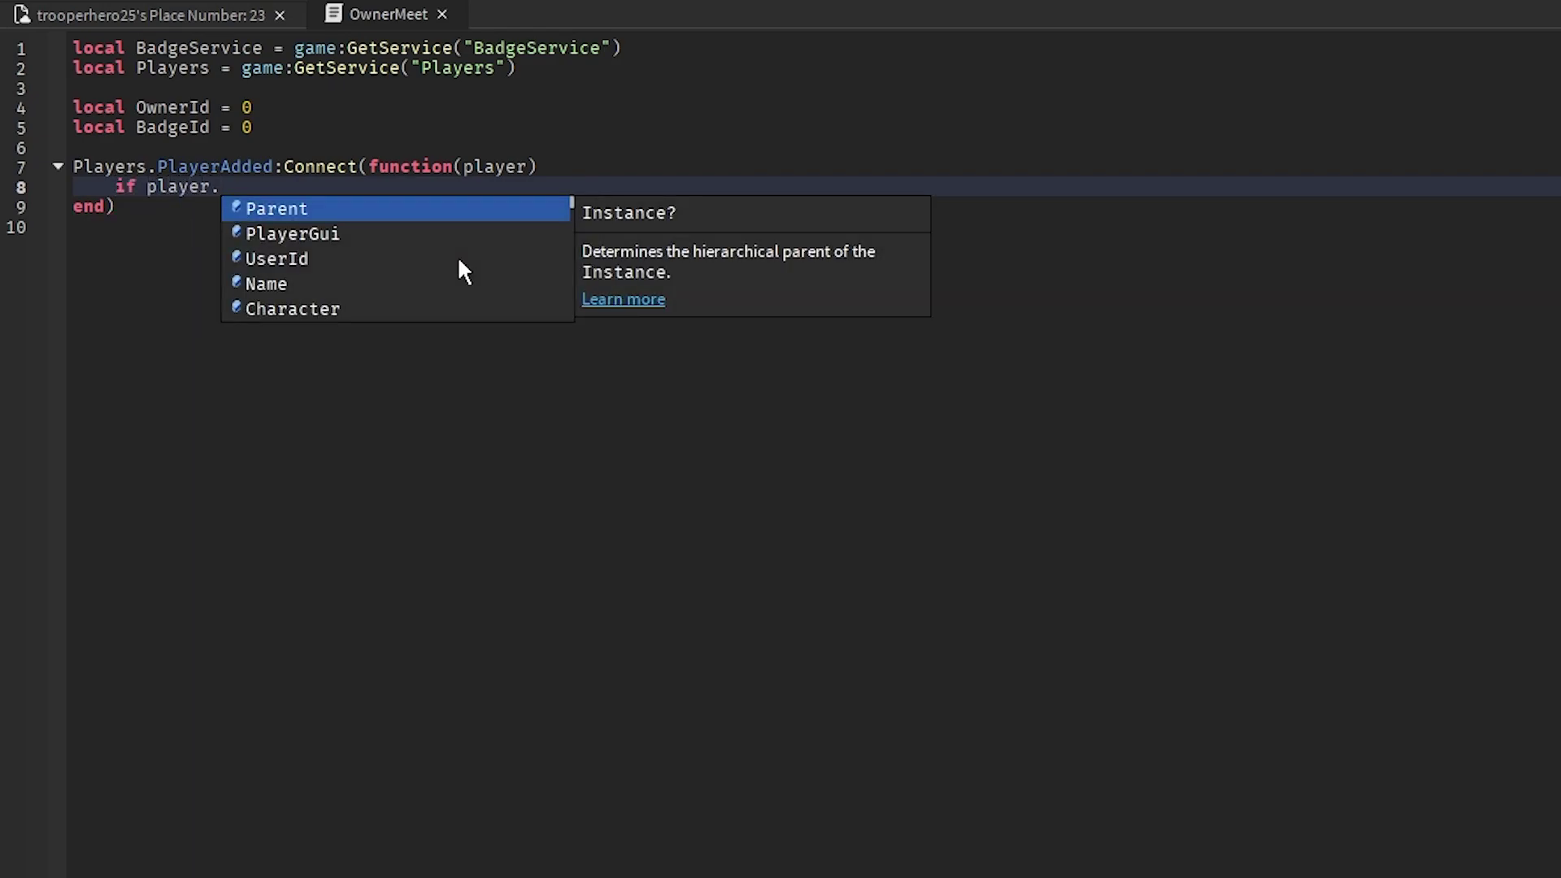
text(I)
key(BackSpace)
text(U)
key(Tab)
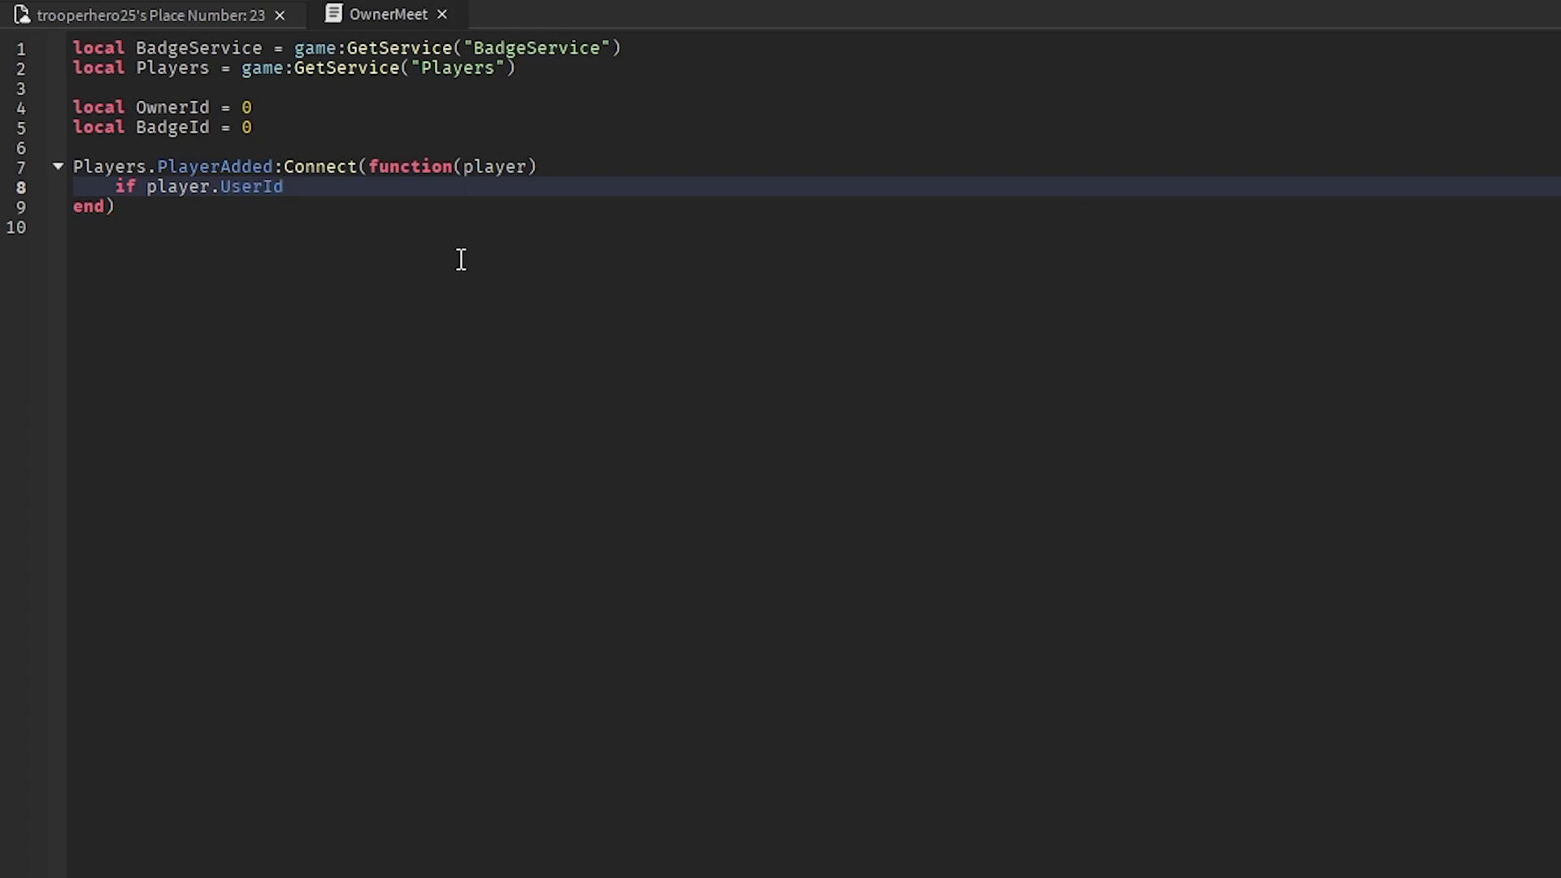
text(= P)
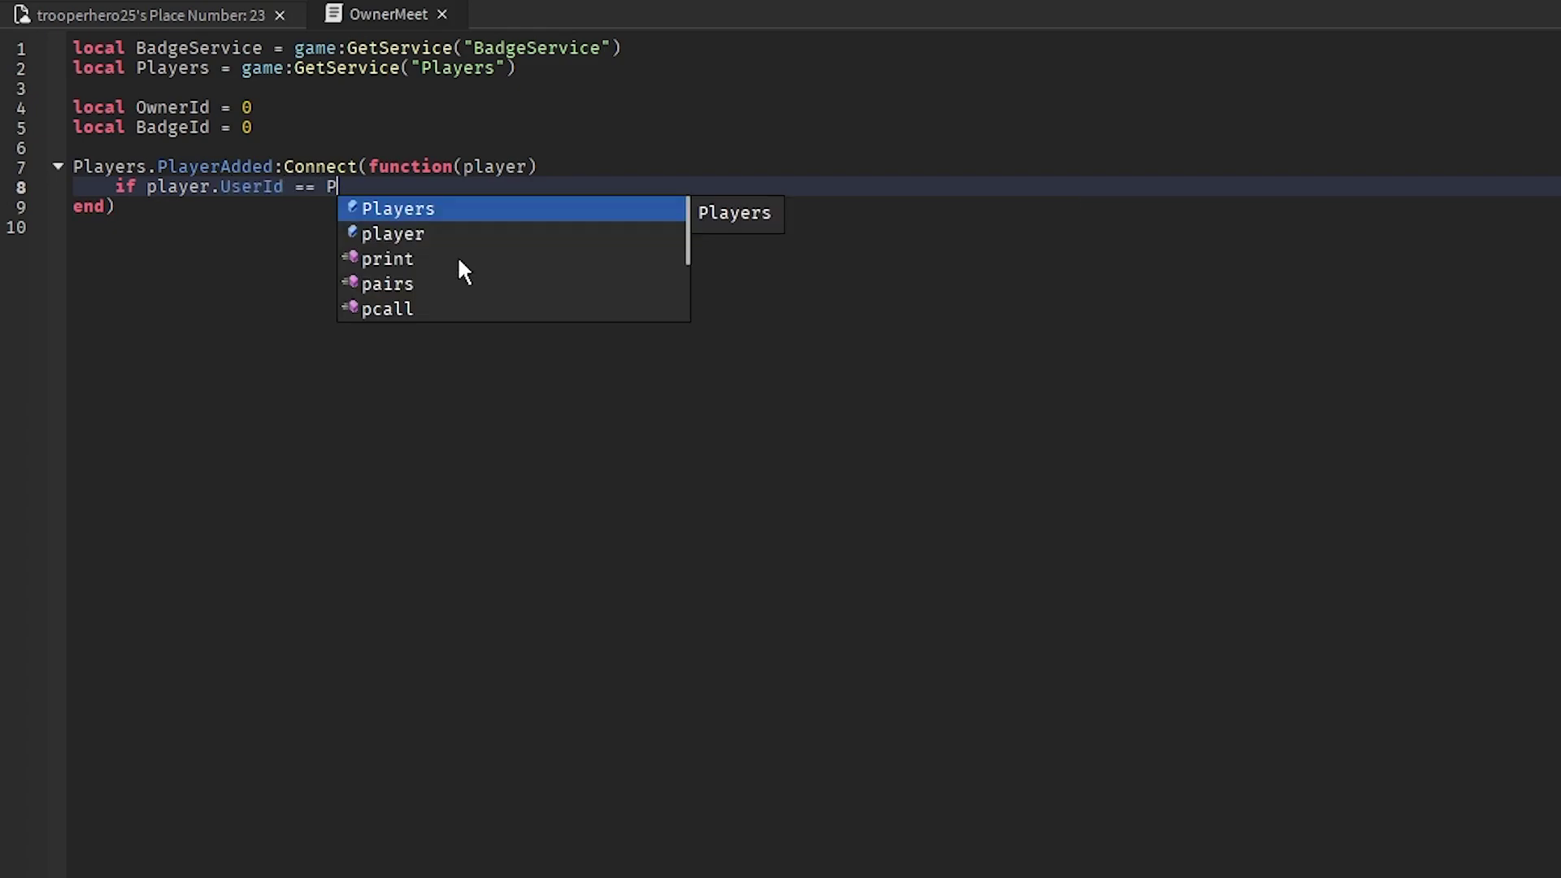
text(aw)
key(BackSpace)
key(BackSpace)
key(BackSpace)
text(I)
key(BackSpace)
text(O)
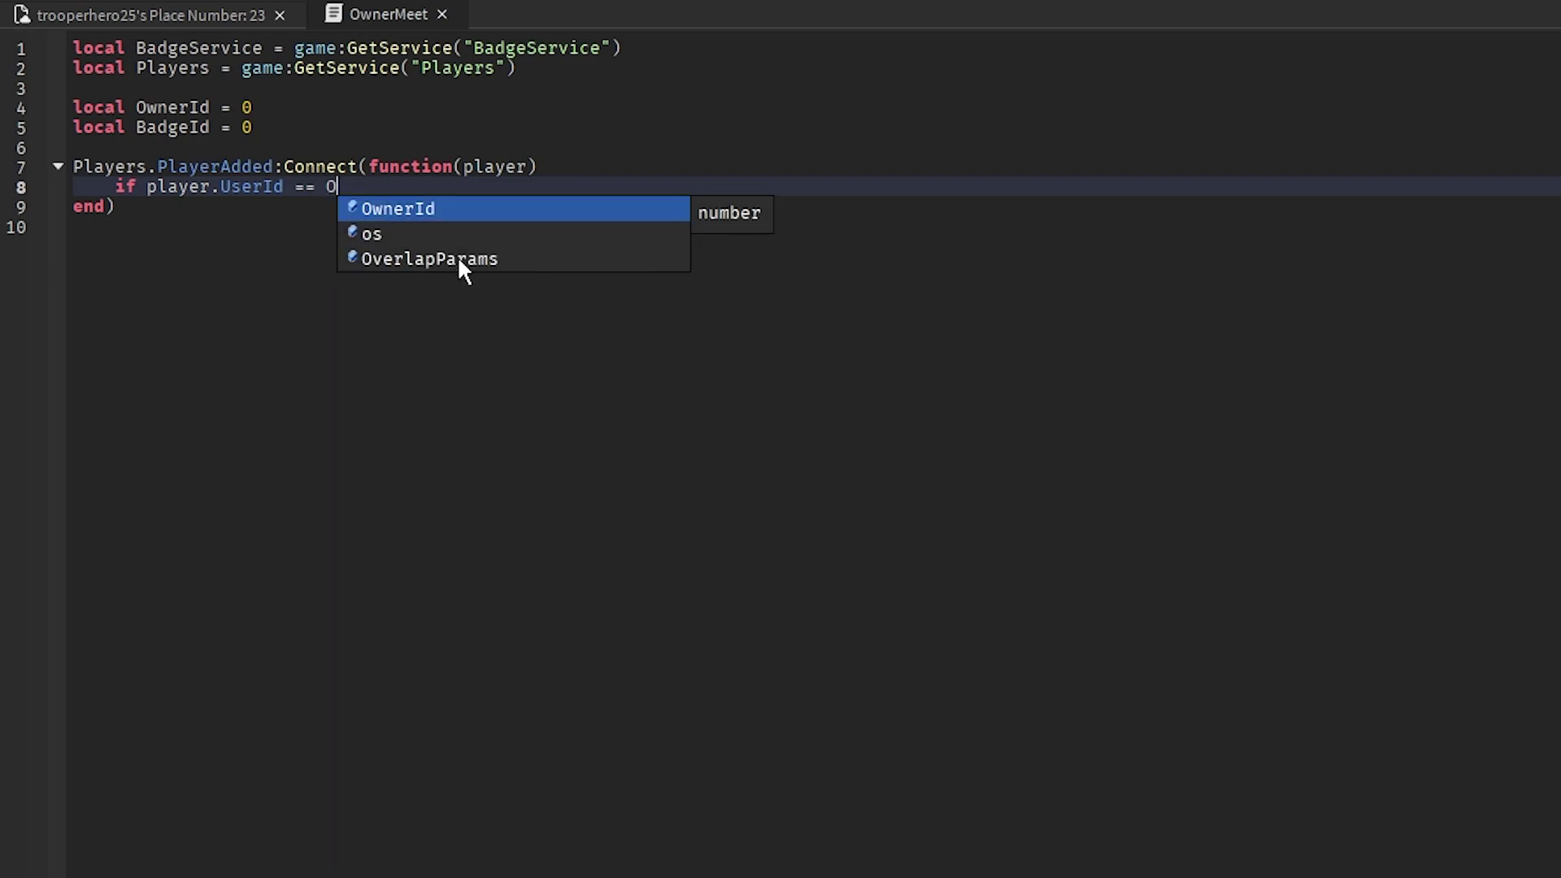
key(Tab)
text(th)
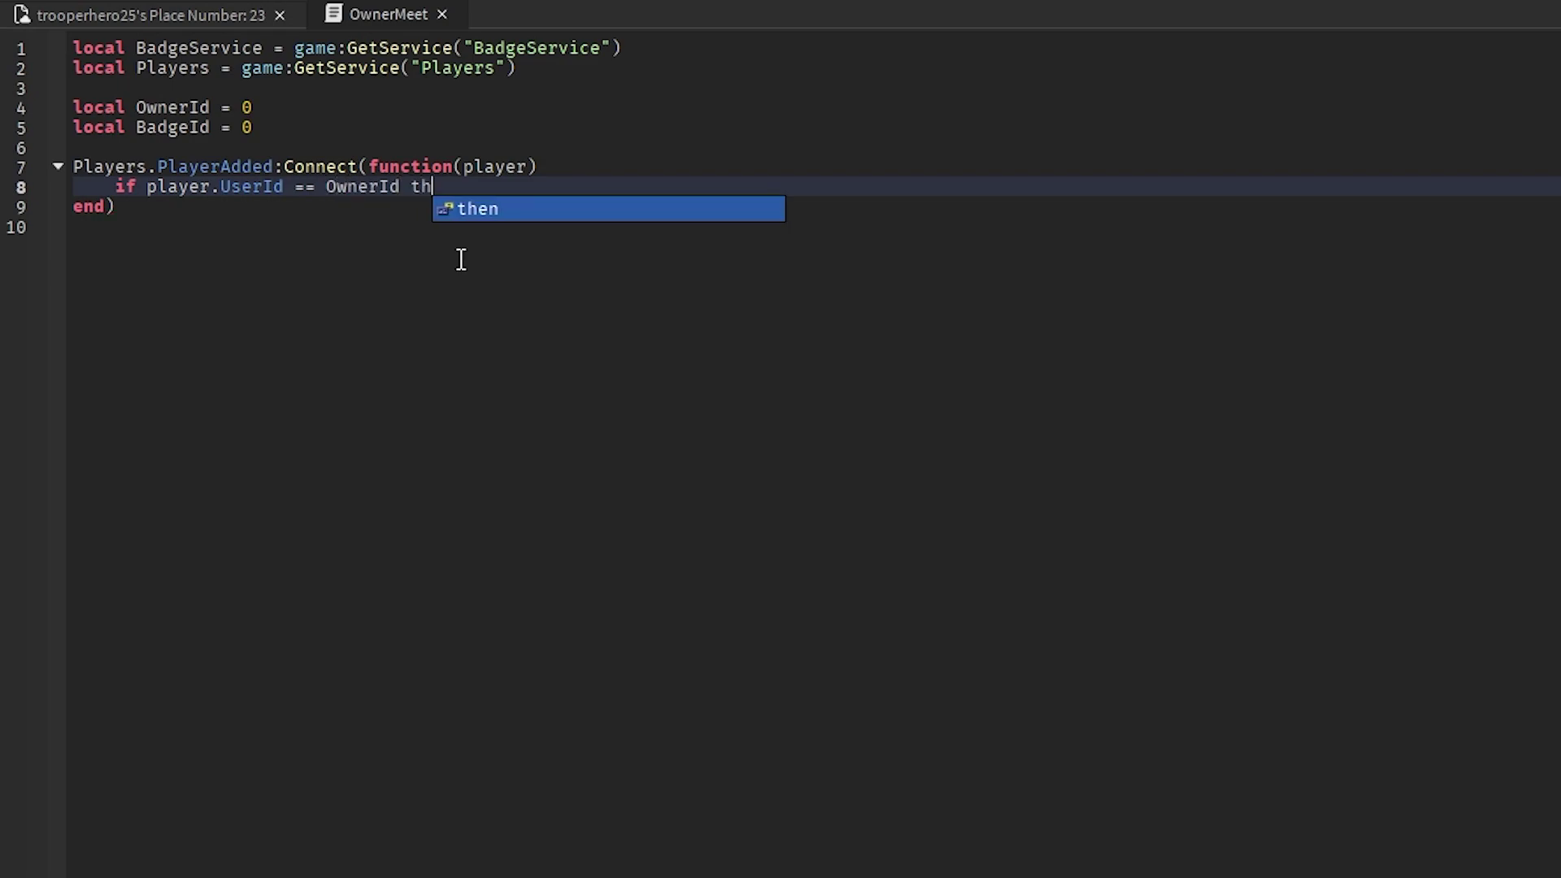
text(en)
key(Return)
text(for )
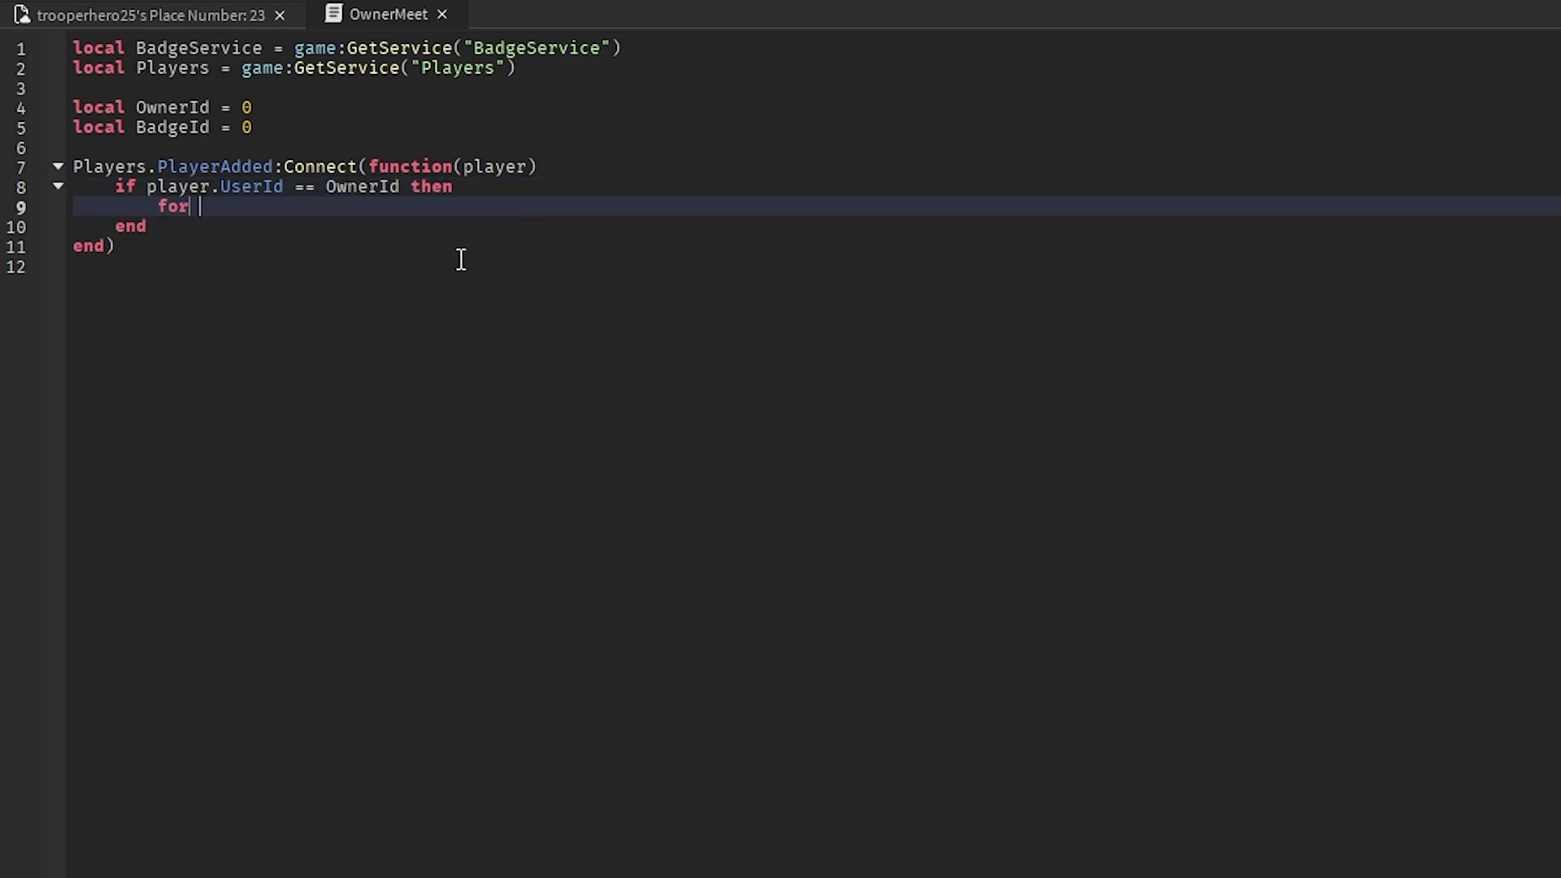
text(i, v )
text(in pa)
- Add a loop over pairs(Players:GetPlayers()) inside the owner check
key(Tab)
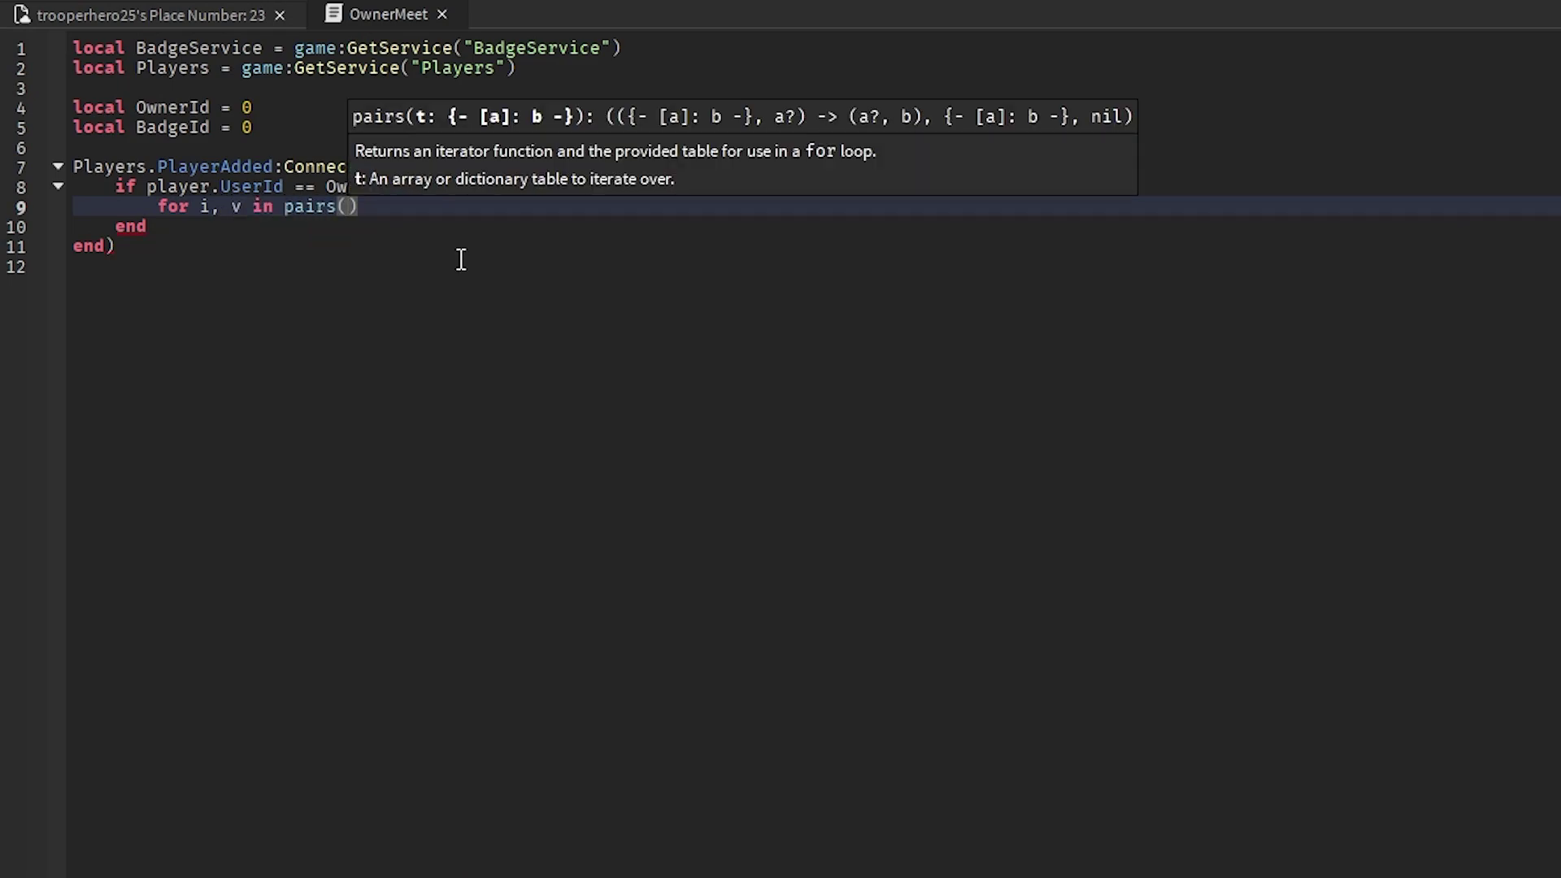
text(Pla)
key(Tab)
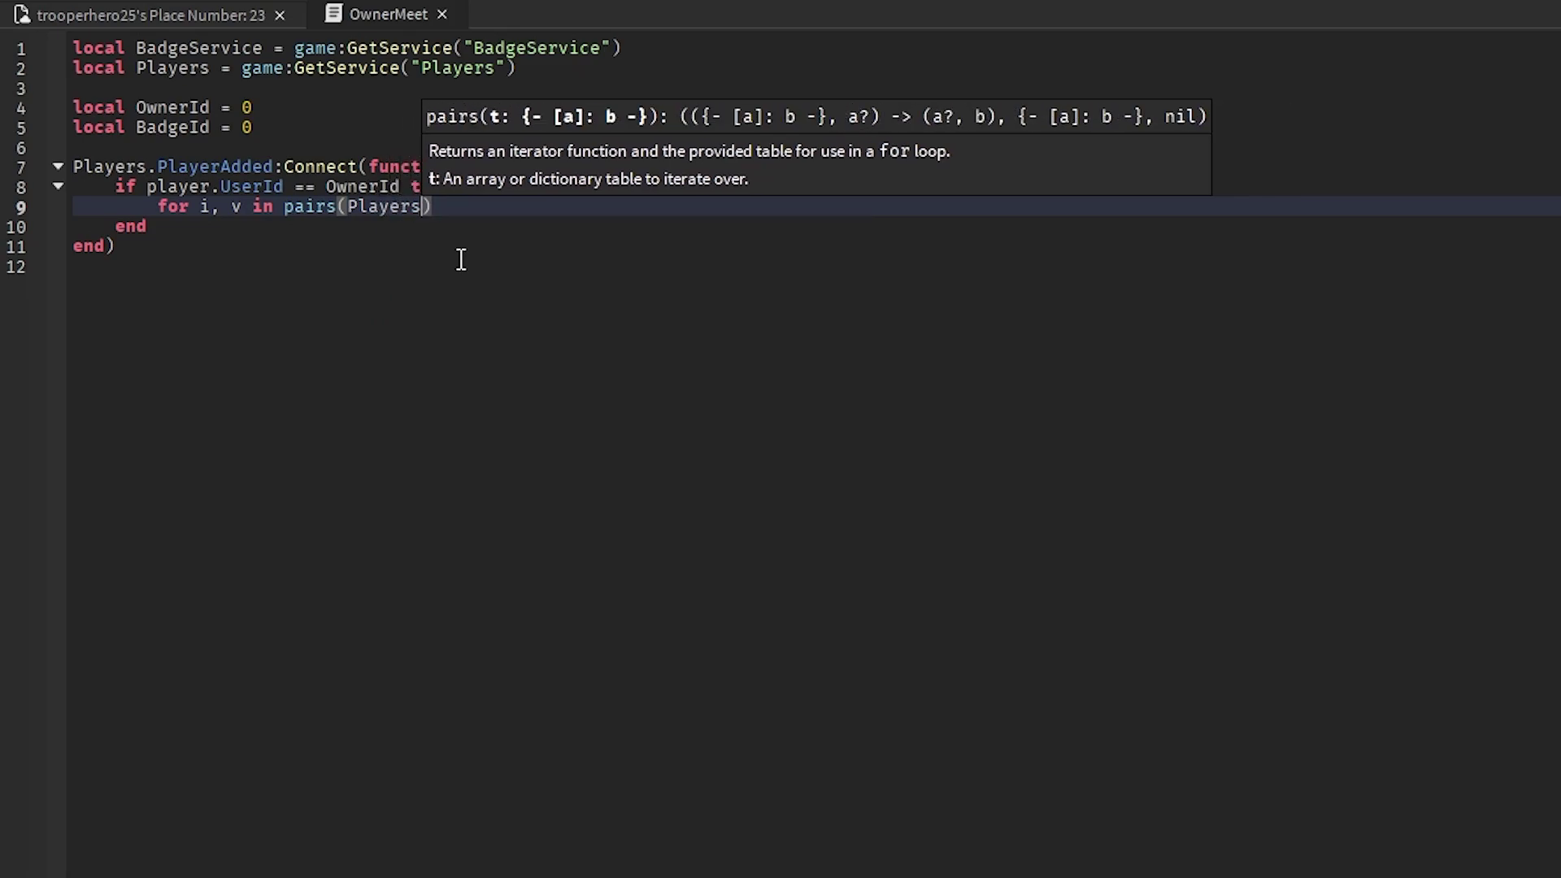
text(:)
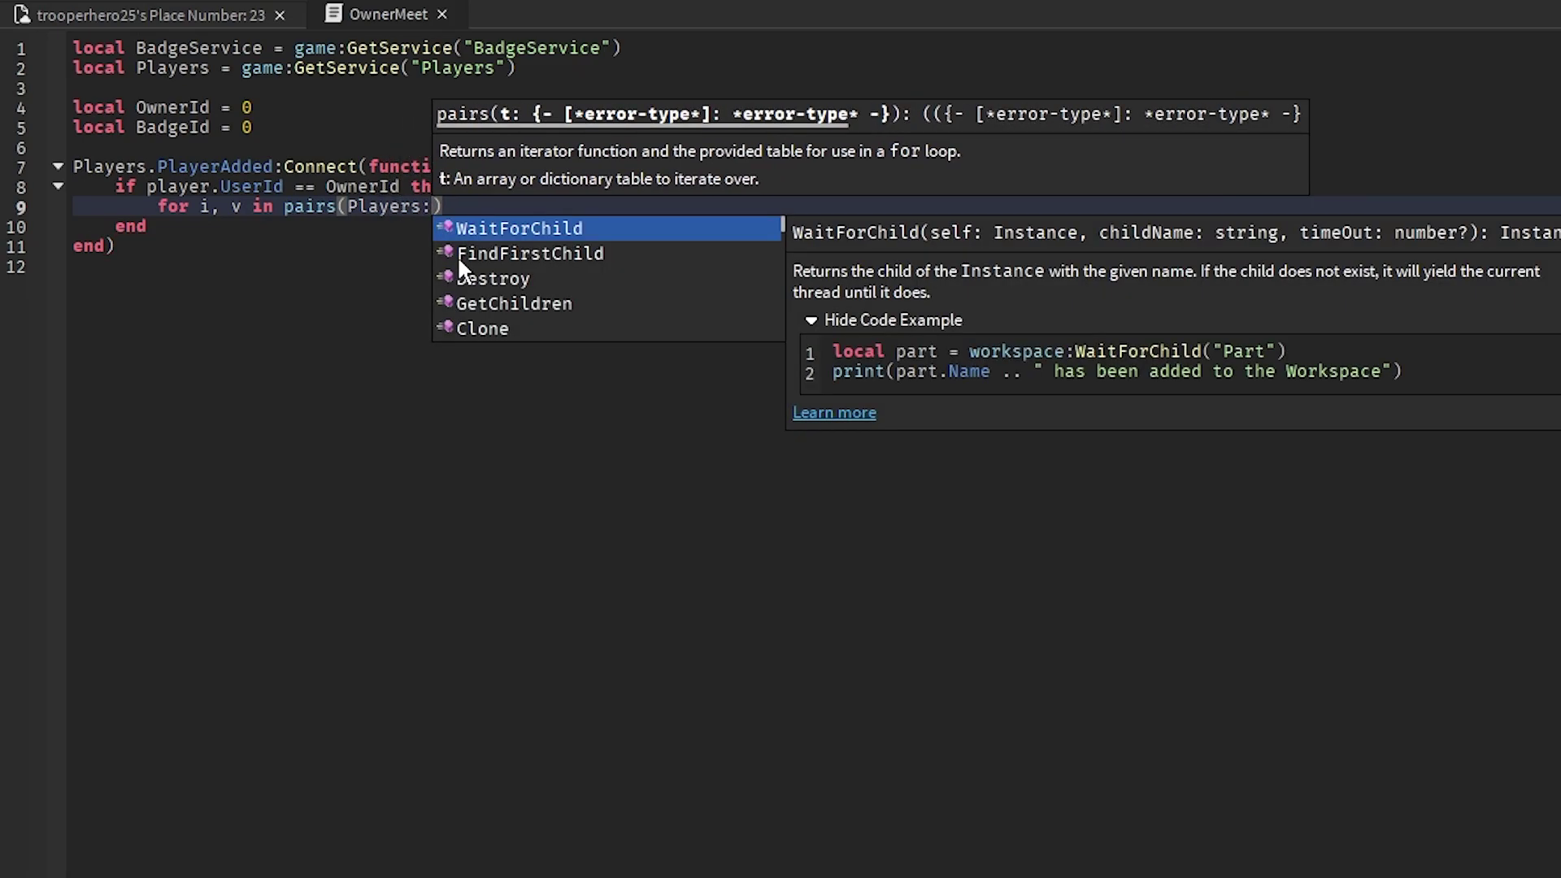
text(GetPla)
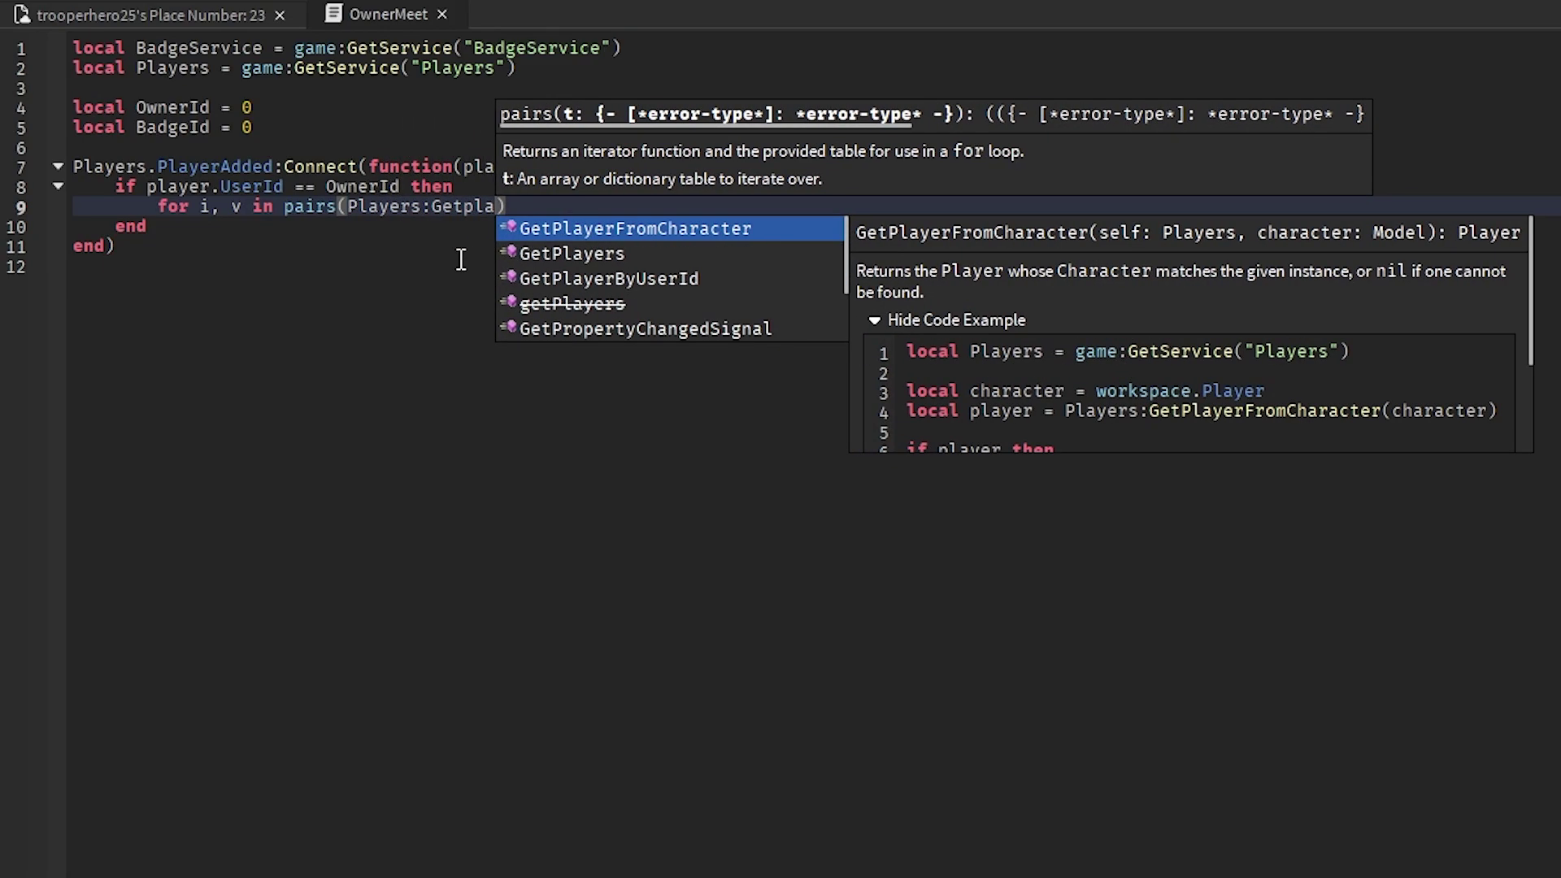
key(Down)
key(Tab)
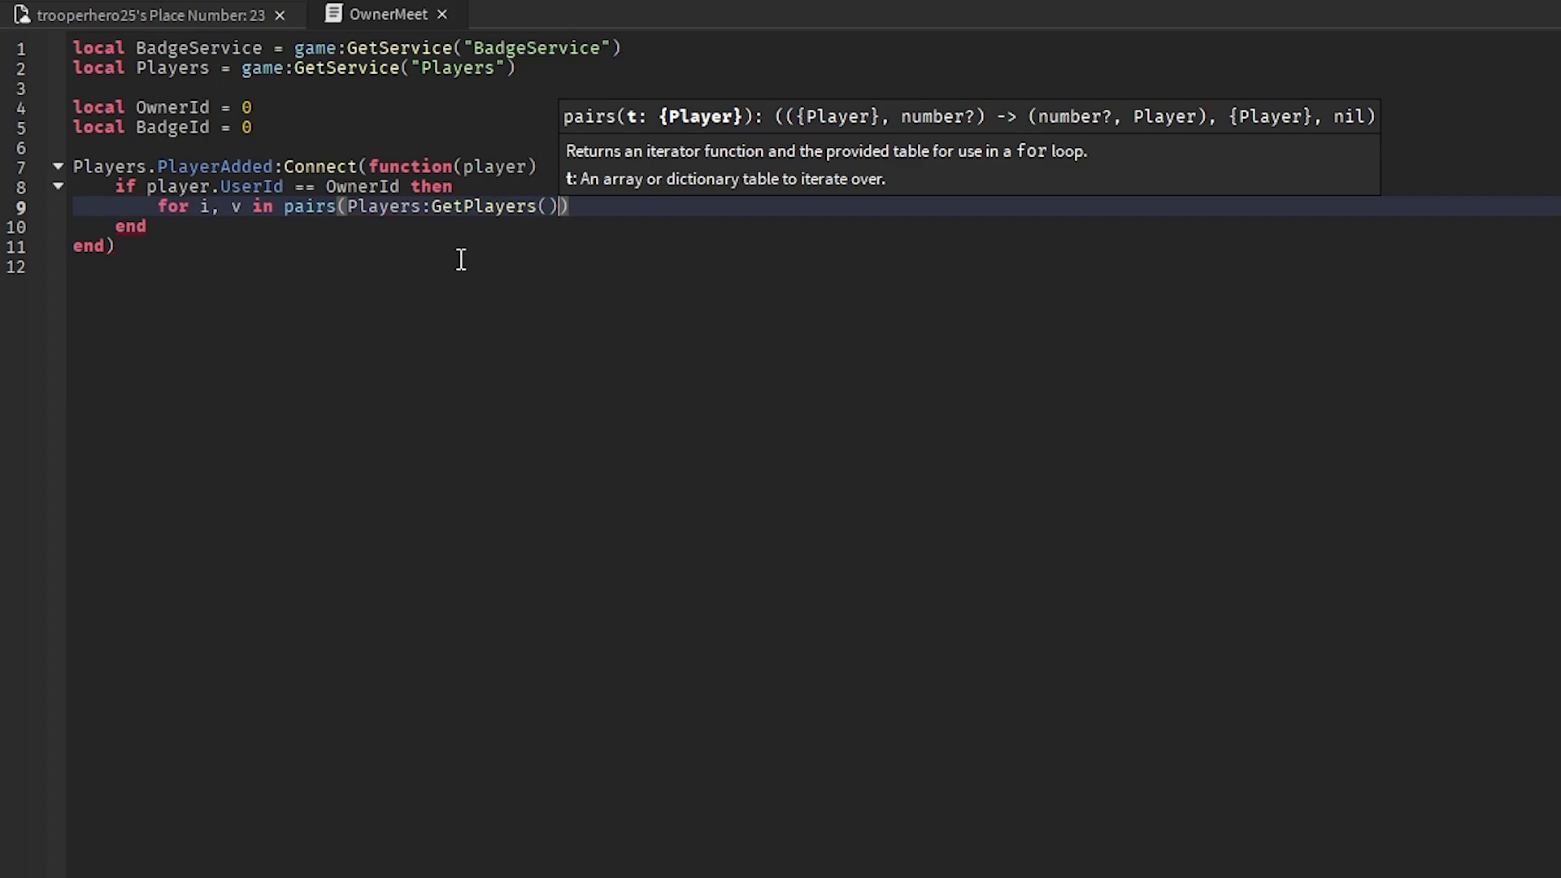
key(Right)
text(do)
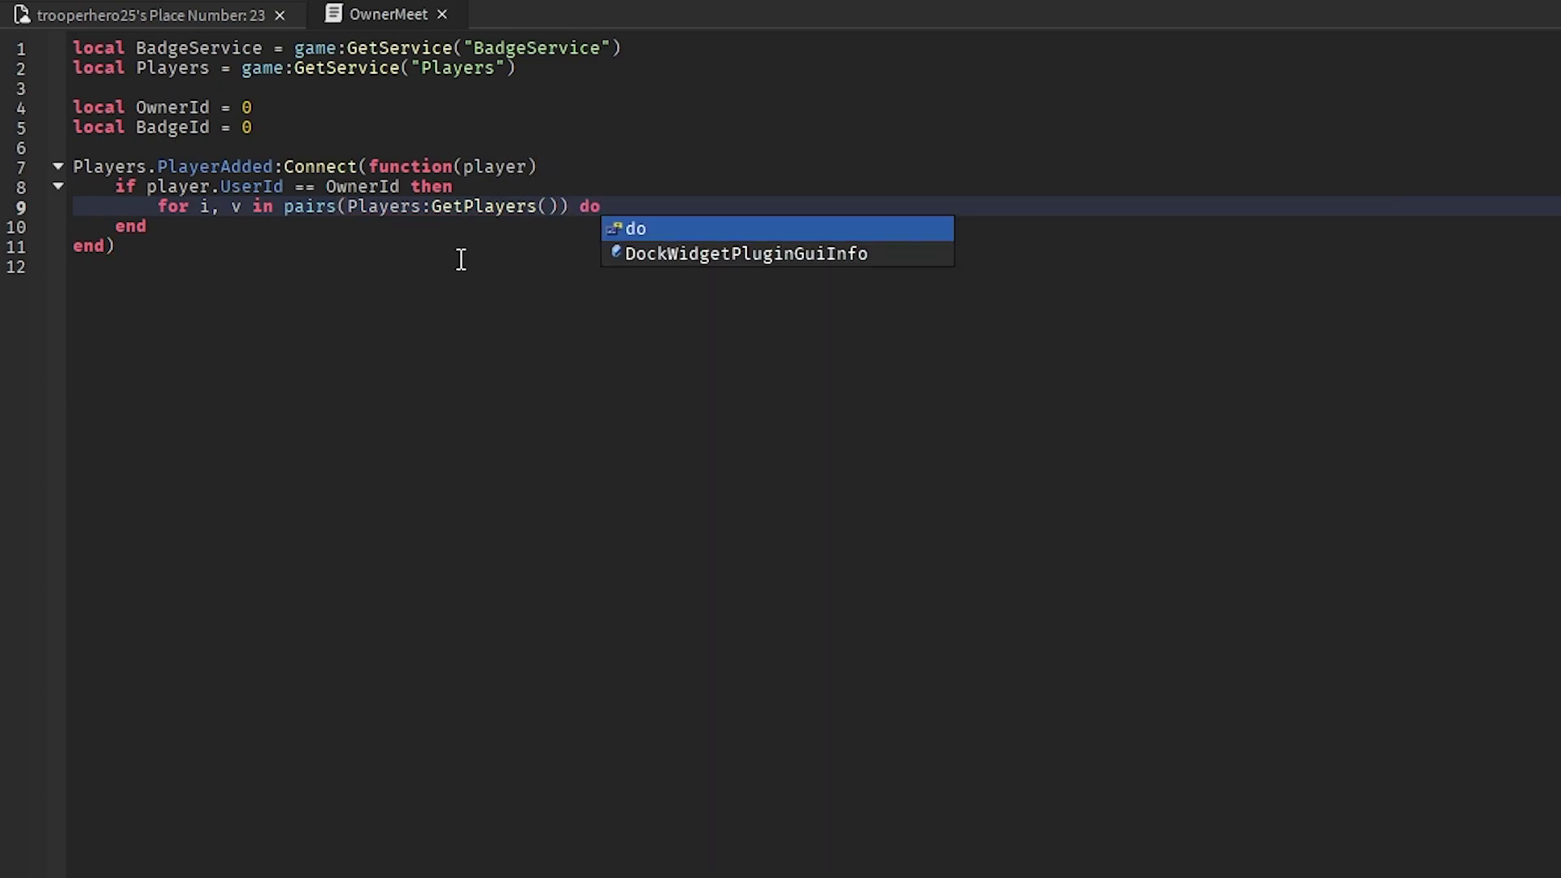
key(Return)
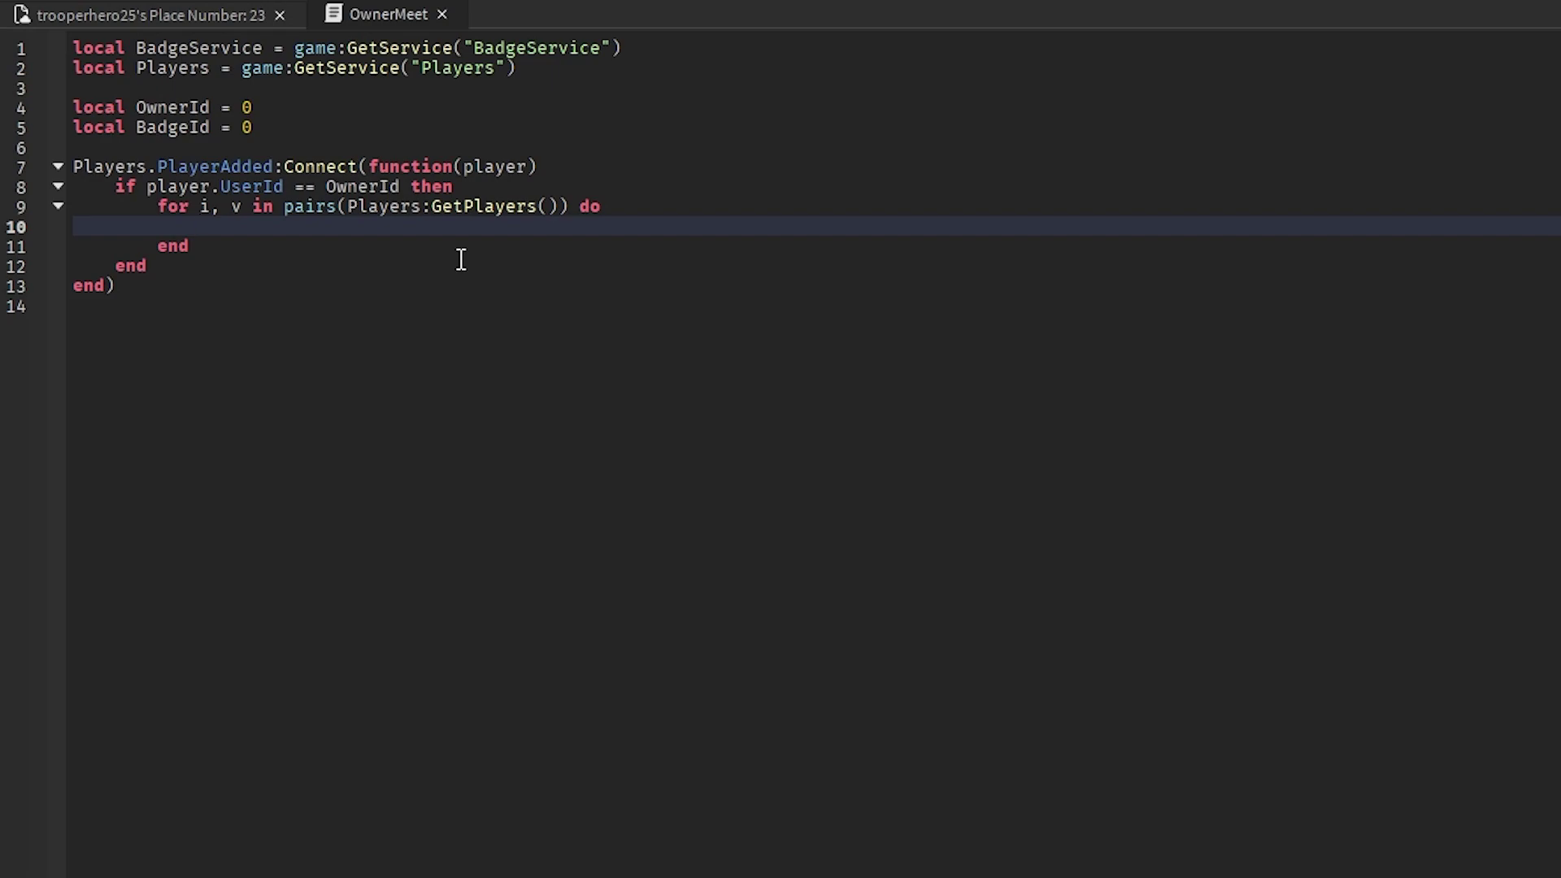
text(if not)
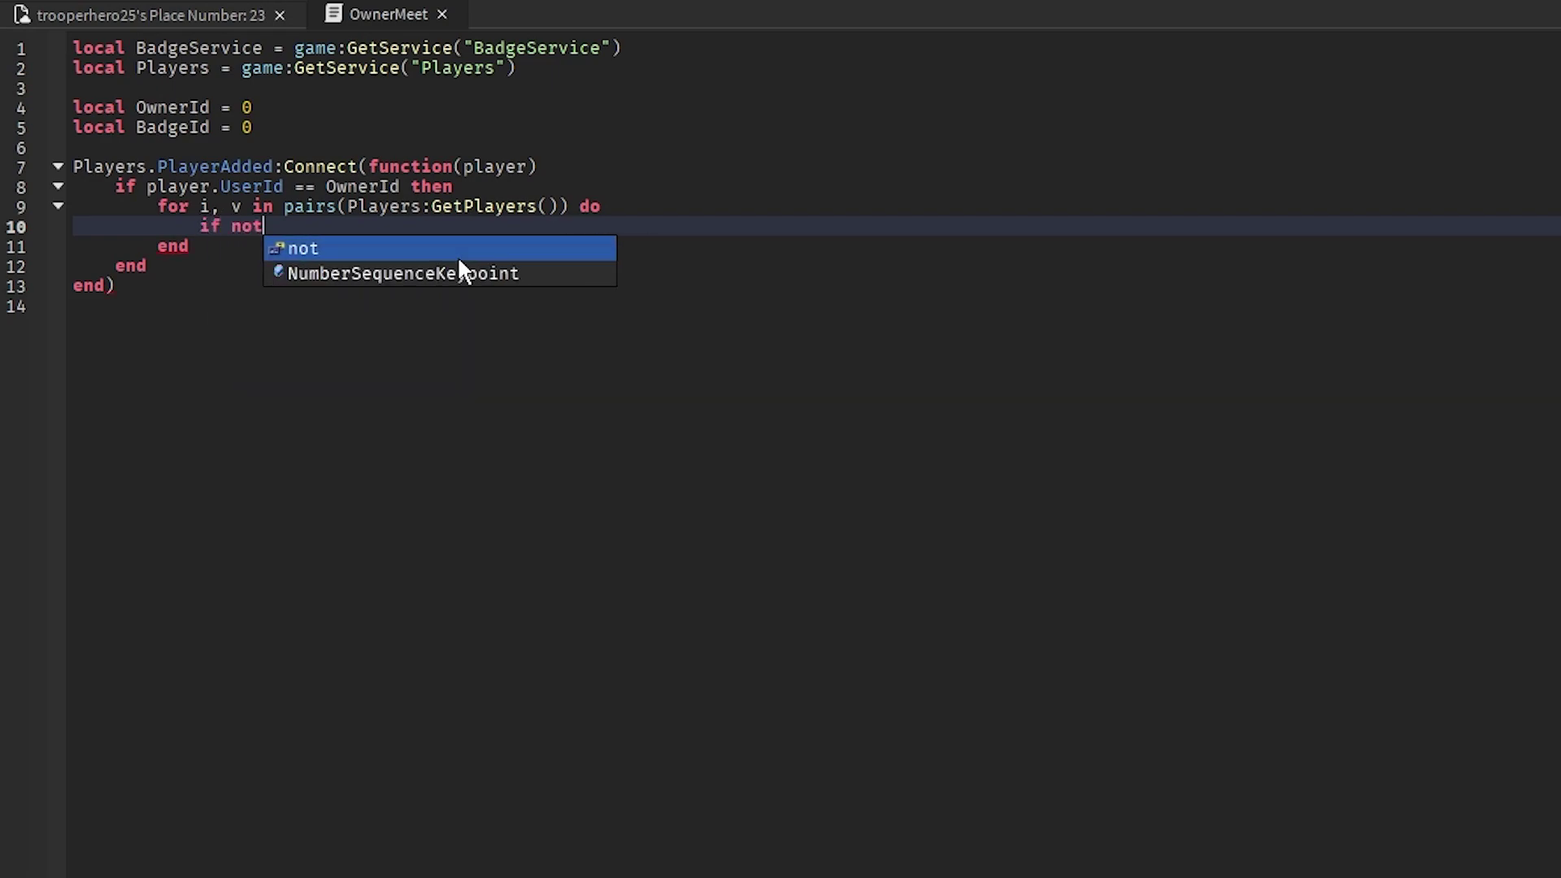
text( Badge)
- Inside the loop, add 'if not BadgeService:UserHasBadgeAsync(v.UserId, BadgeId) then'
key(Tab)
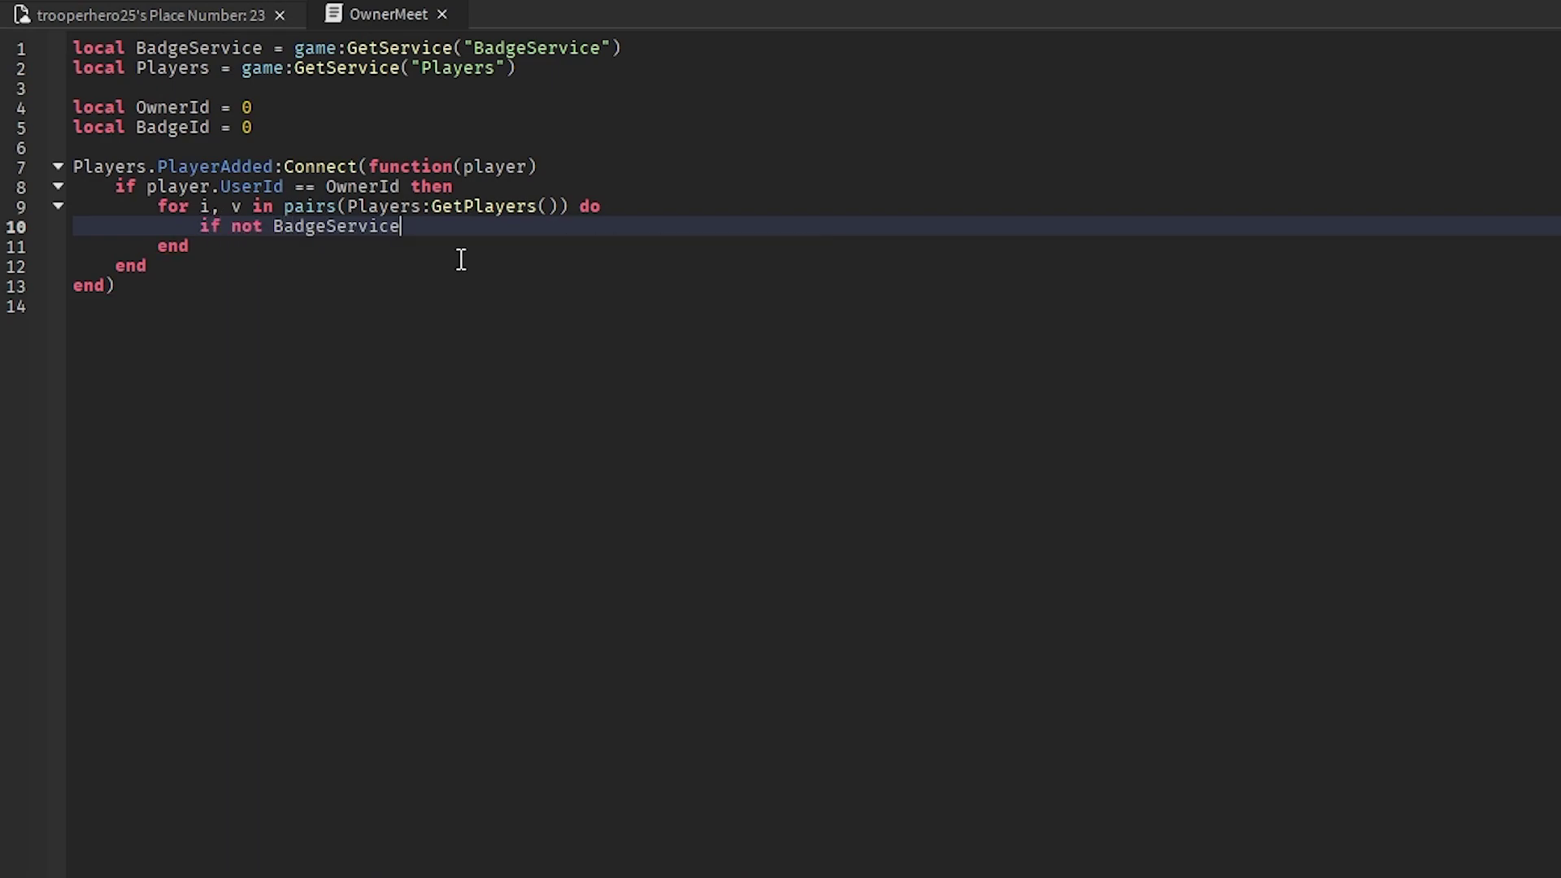
text(:User)
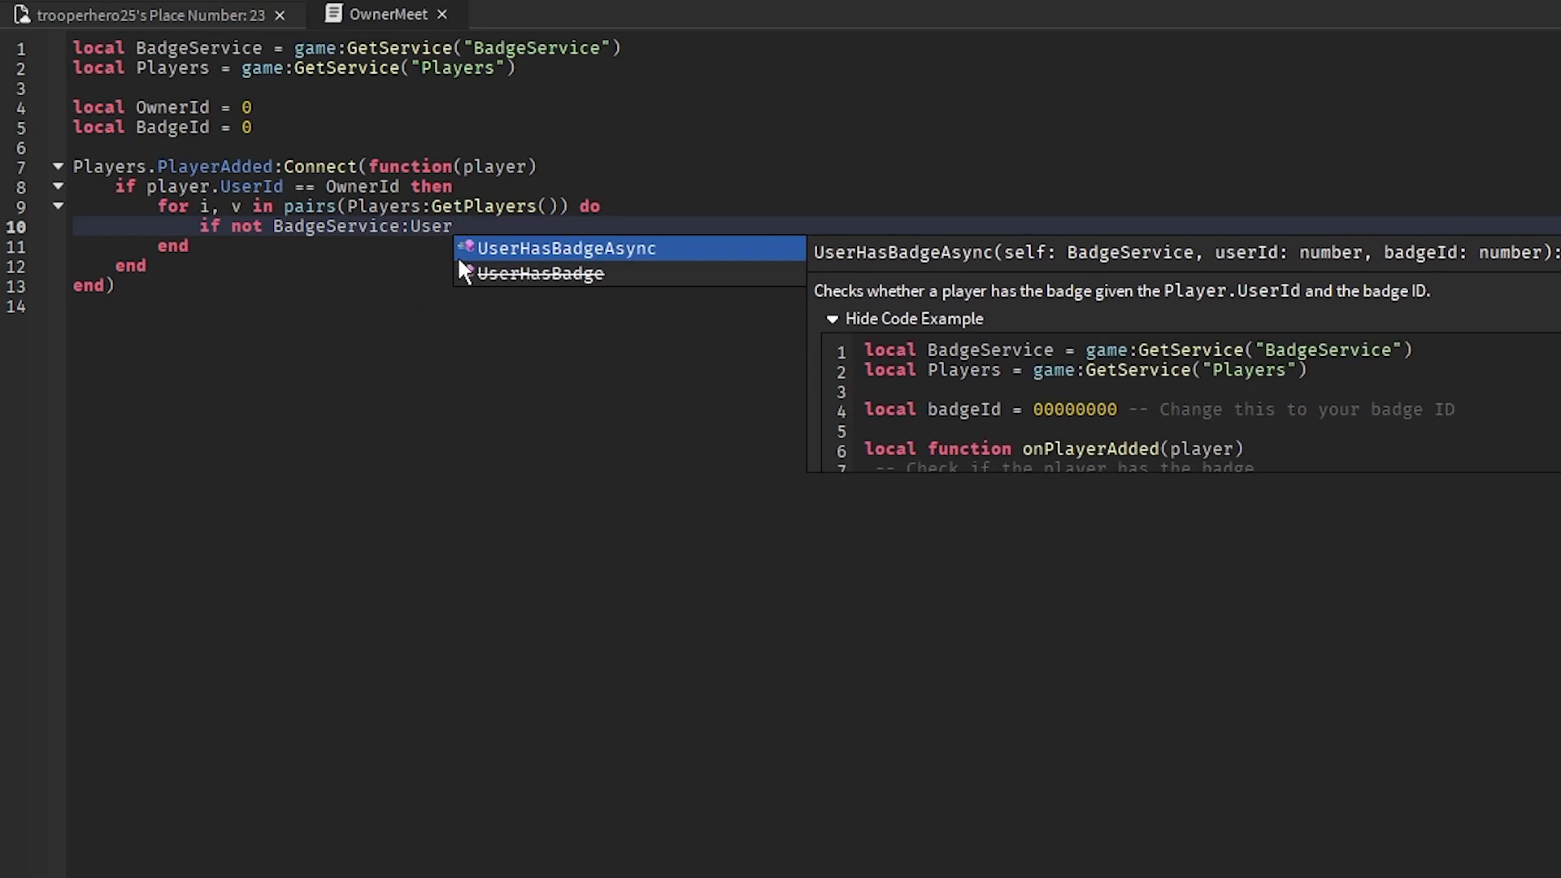
text(HasB)
key(Tab)
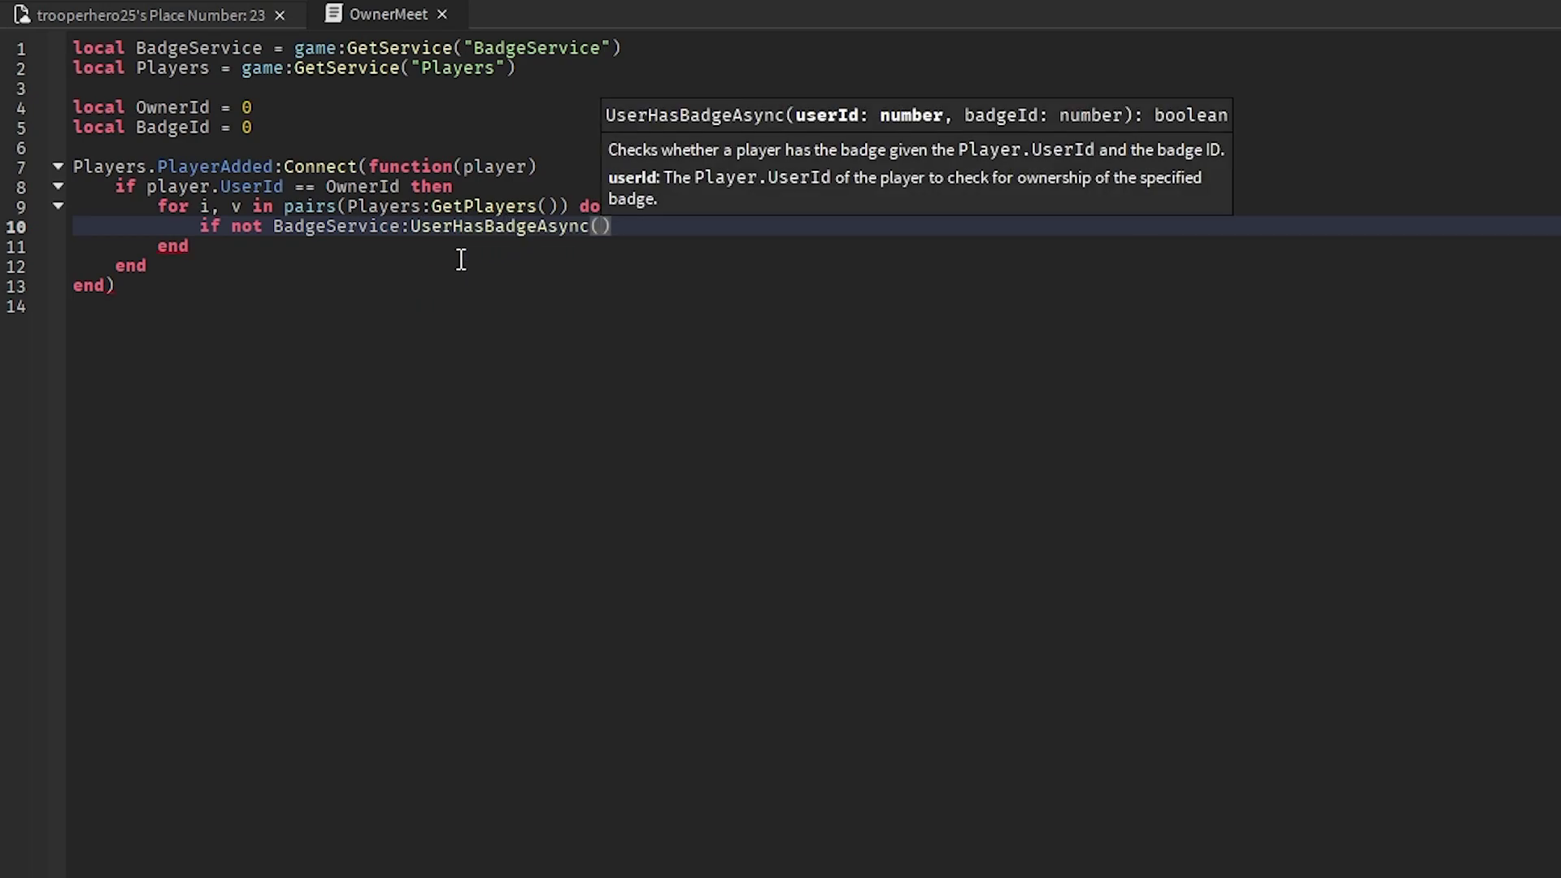
text(v.)
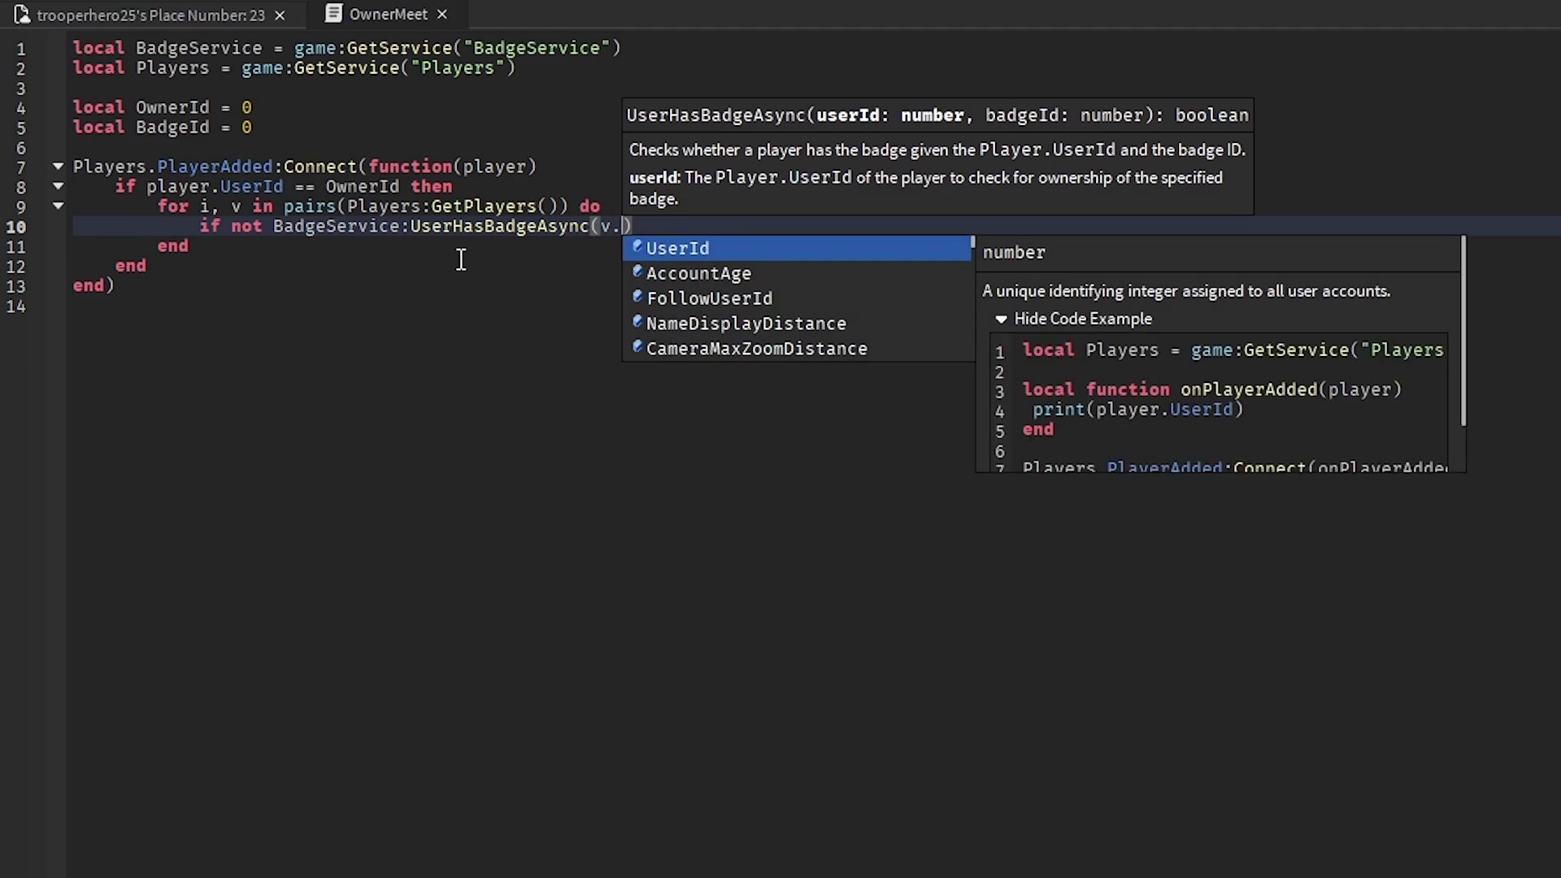
text(u)
key(Tab)
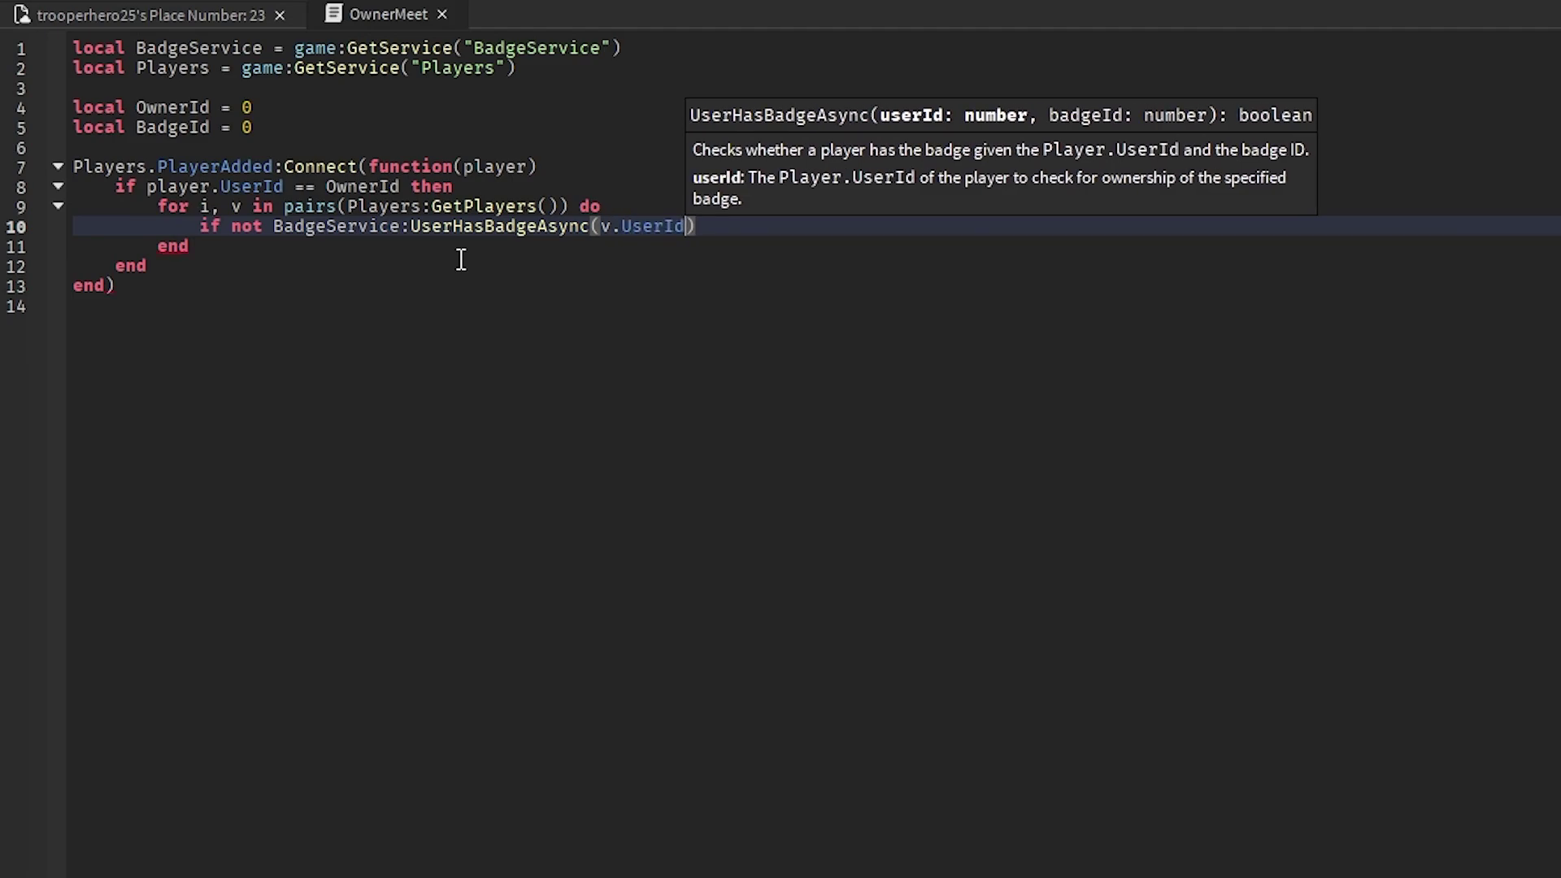
text(,B)
key(Tab)
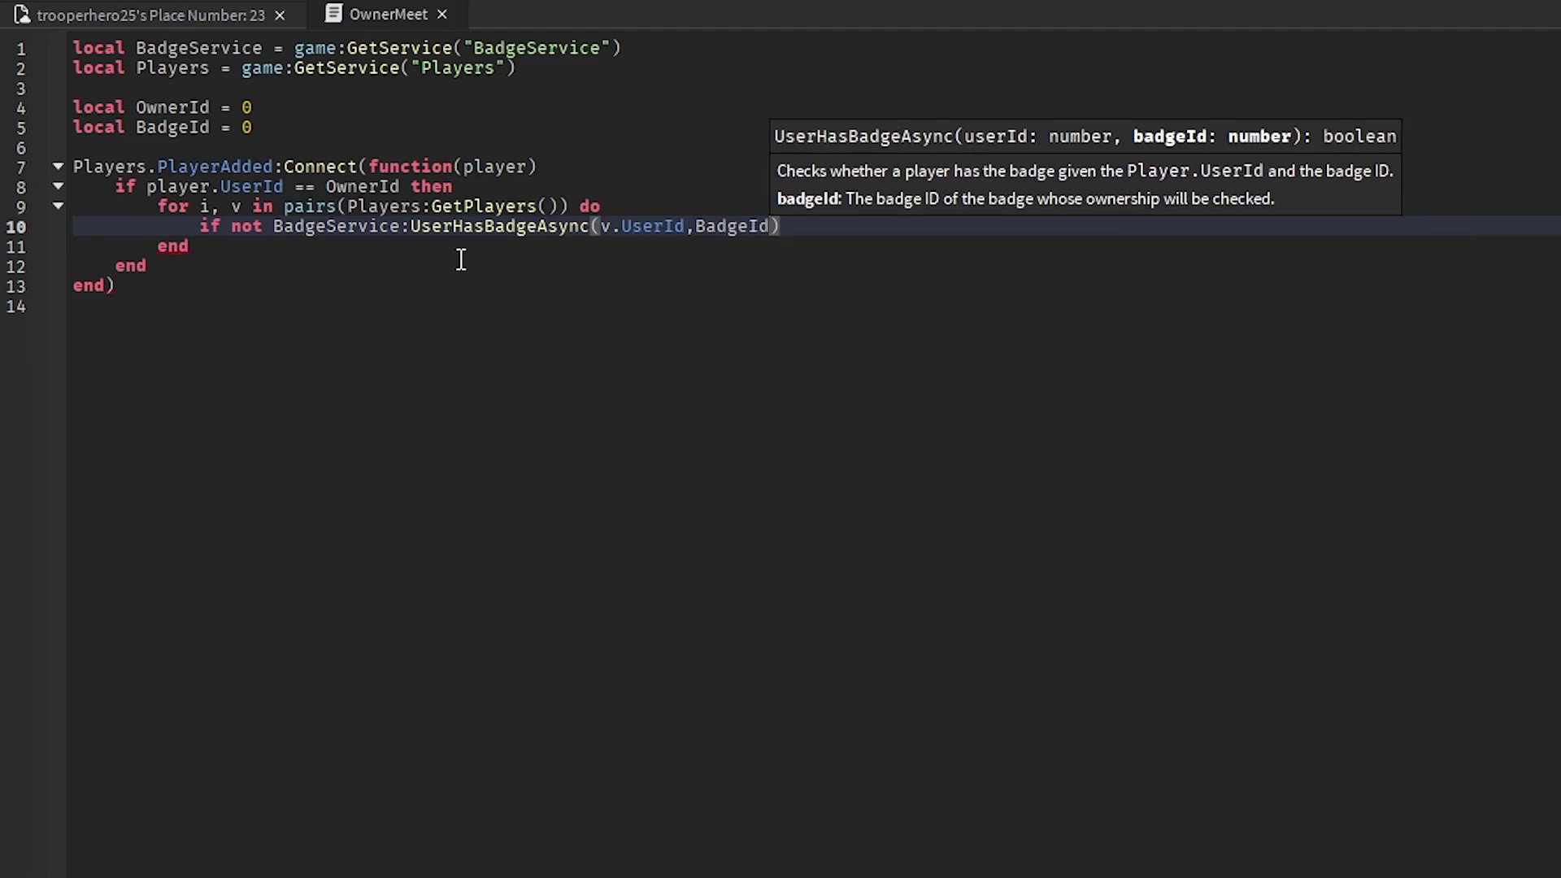
key(Right)
text(then)
key(Return)
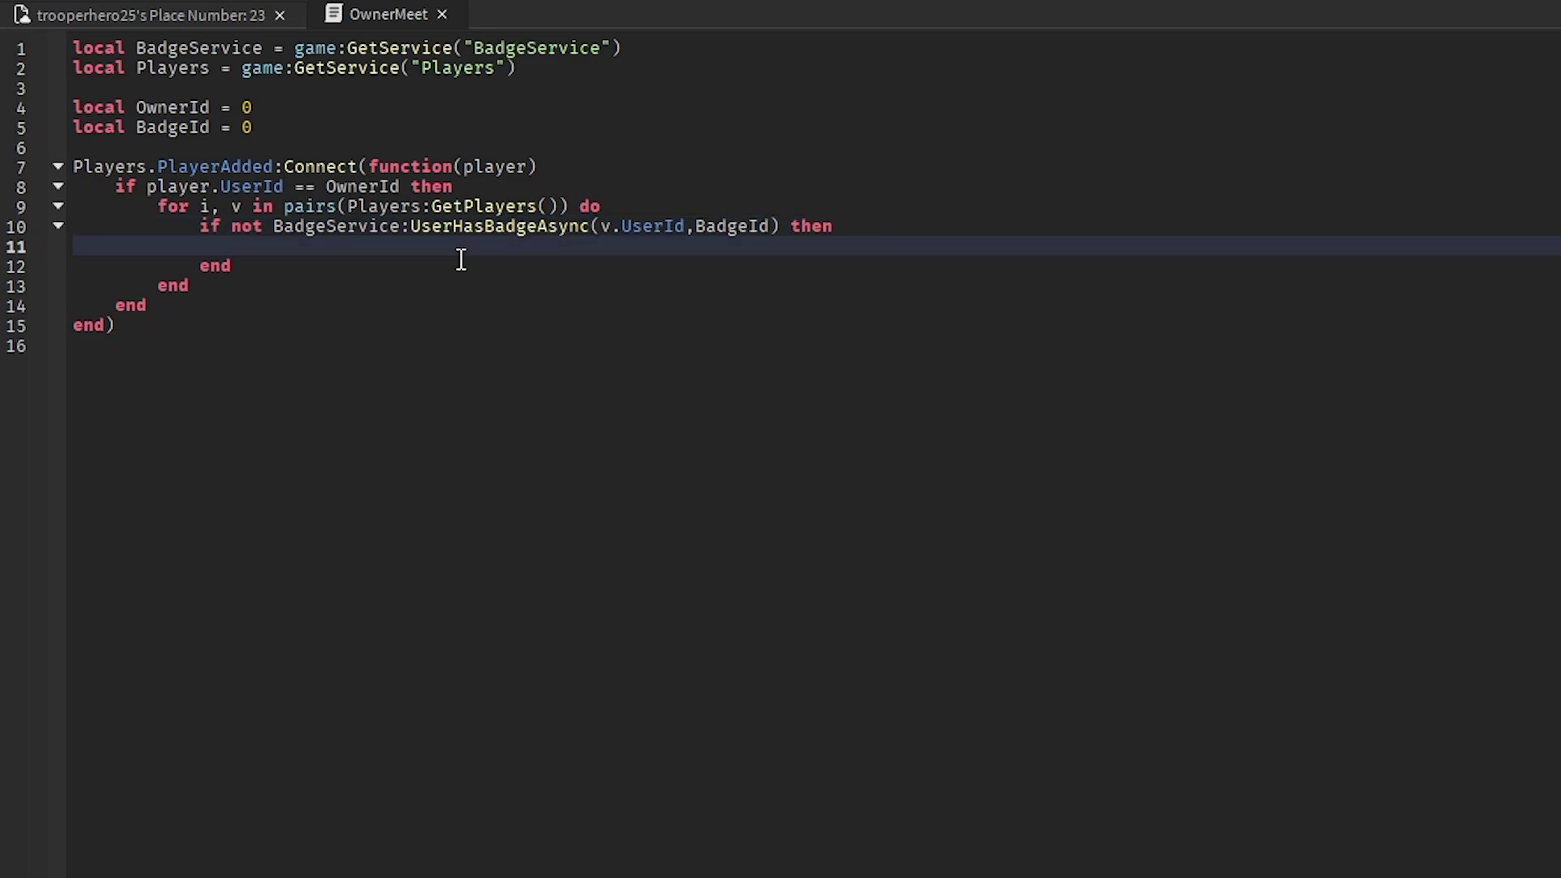
text(Badge)
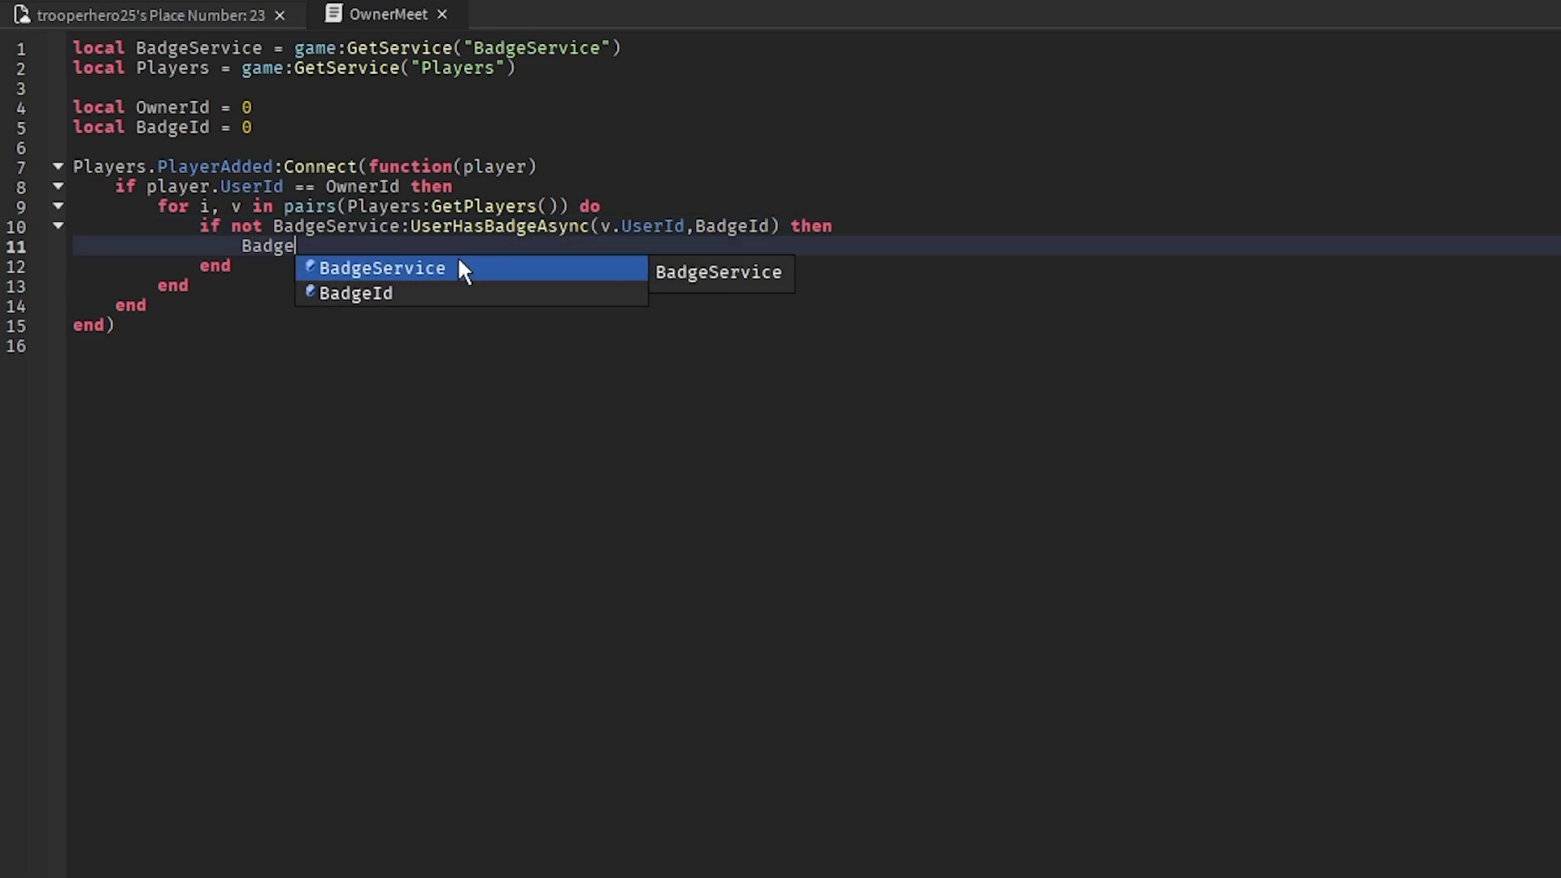
- Add 'BadgeService:AwardBadge(v.UserId, BadgeId)' inside that if block
key(Tab)
text(:)
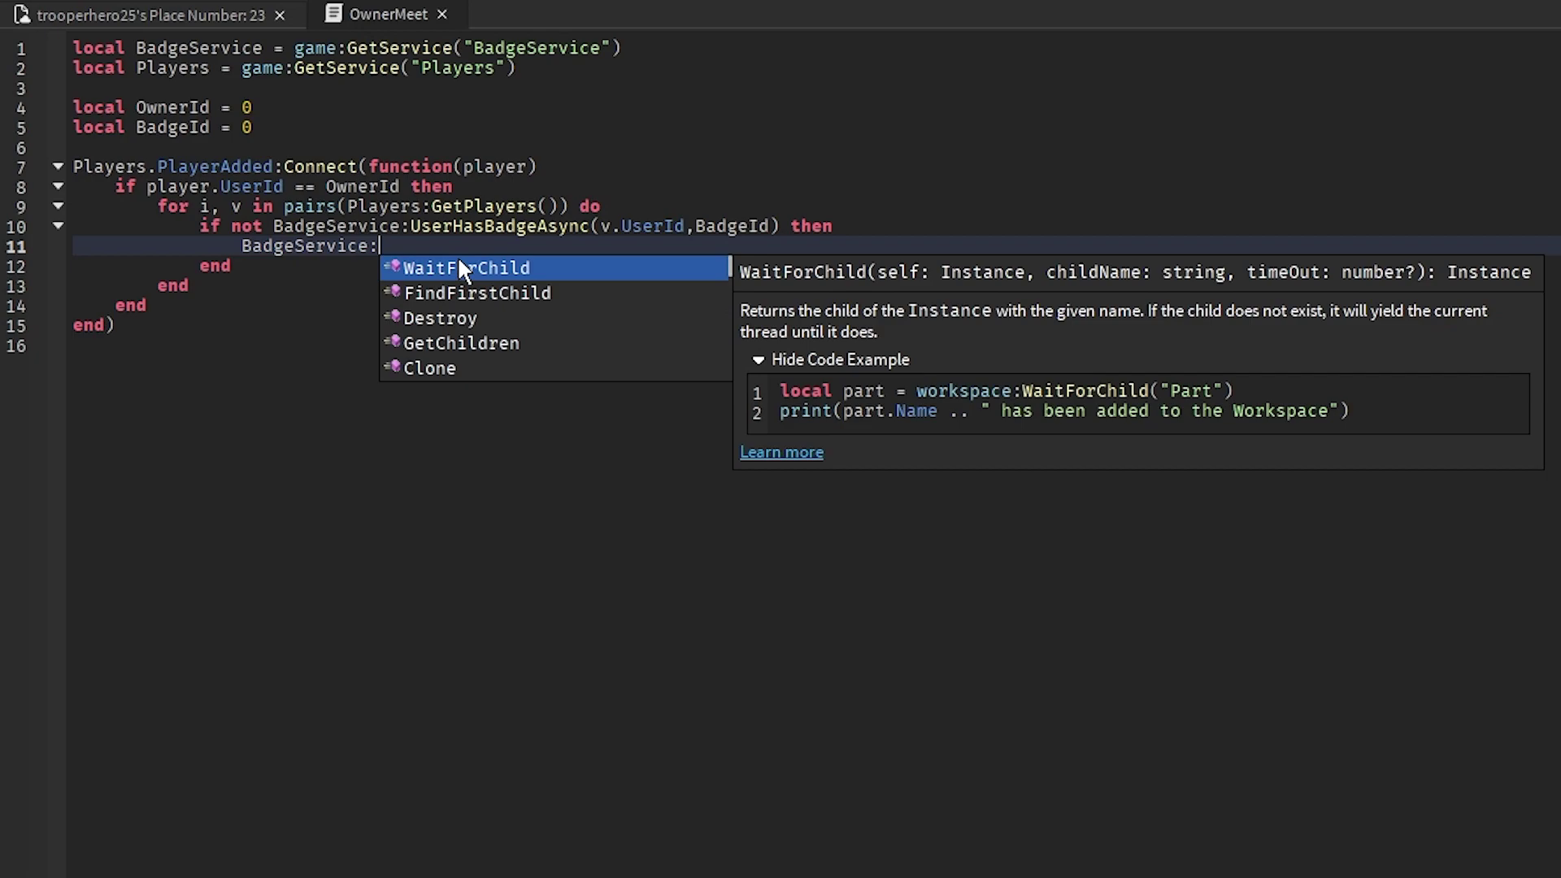
text(A)
key(Tab)
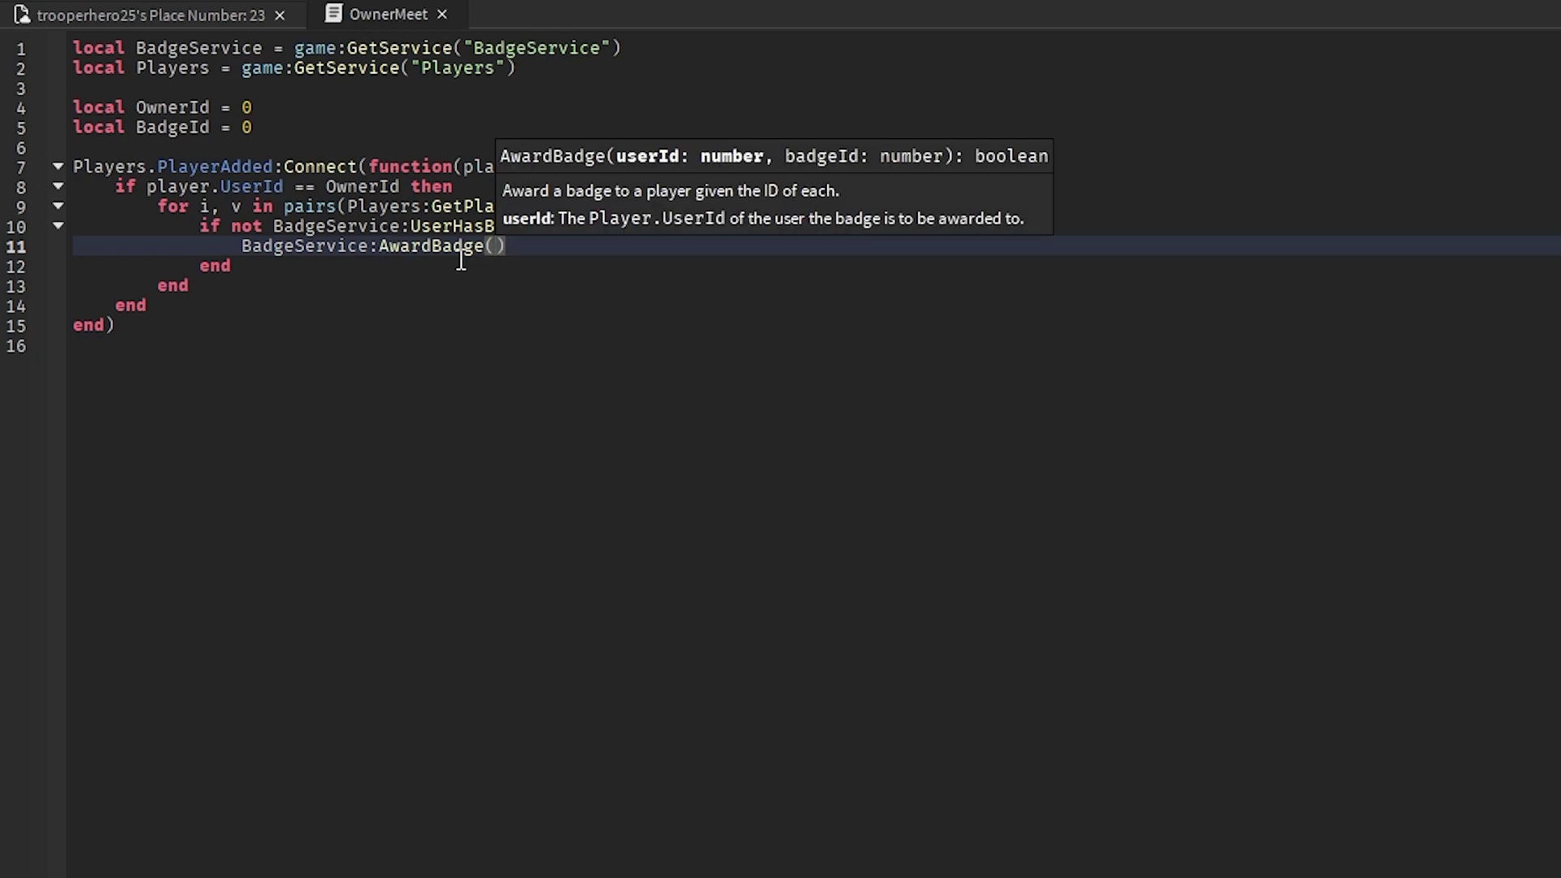
text(v.)
key(Tab)
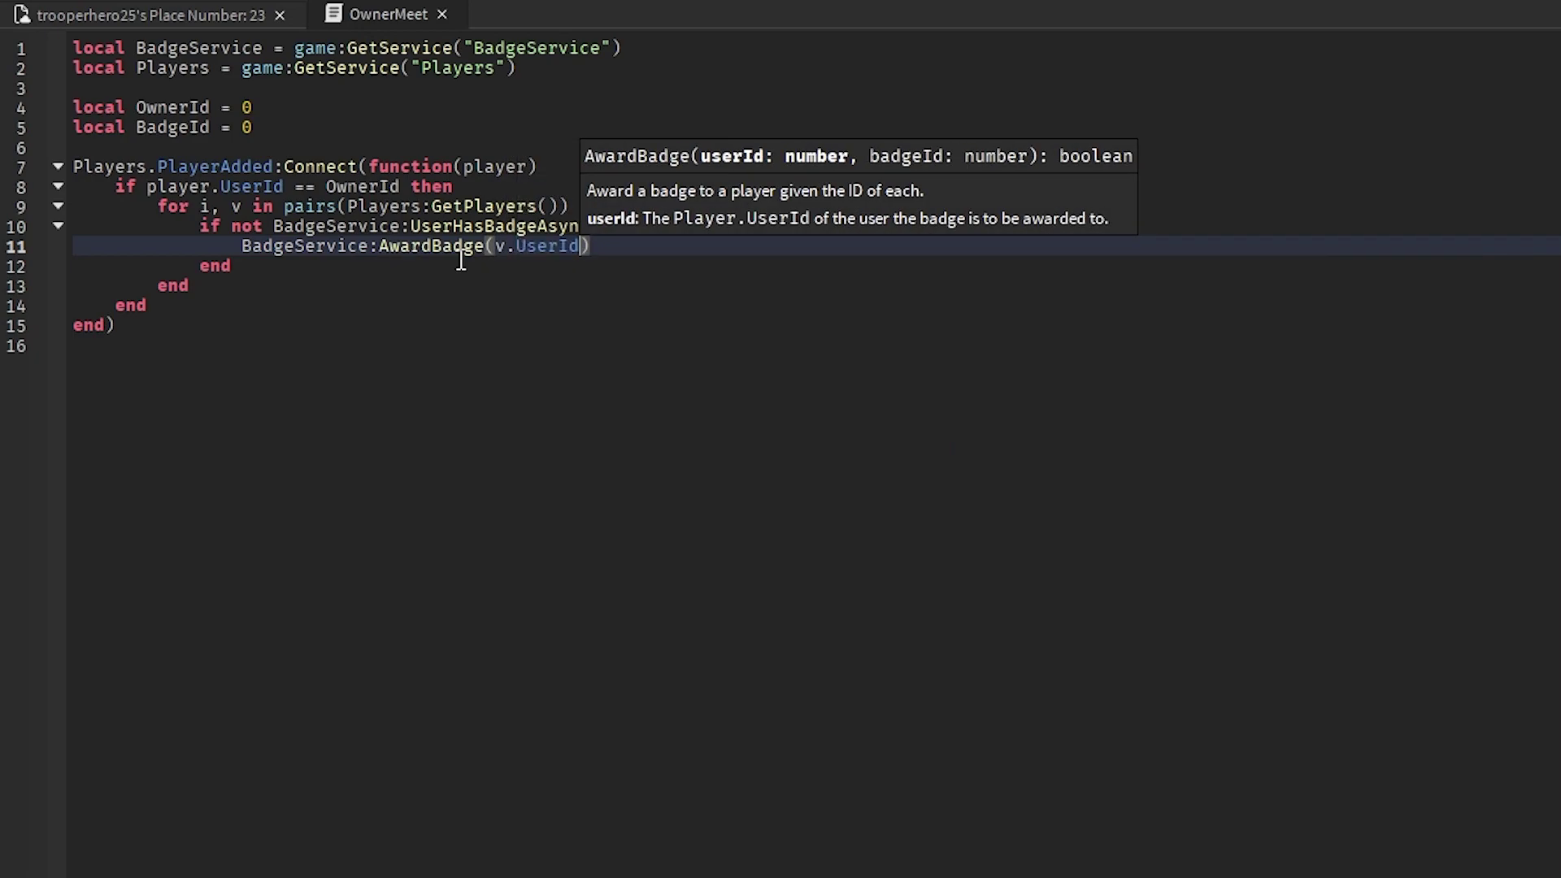
text(, Bad)
key(Tab)
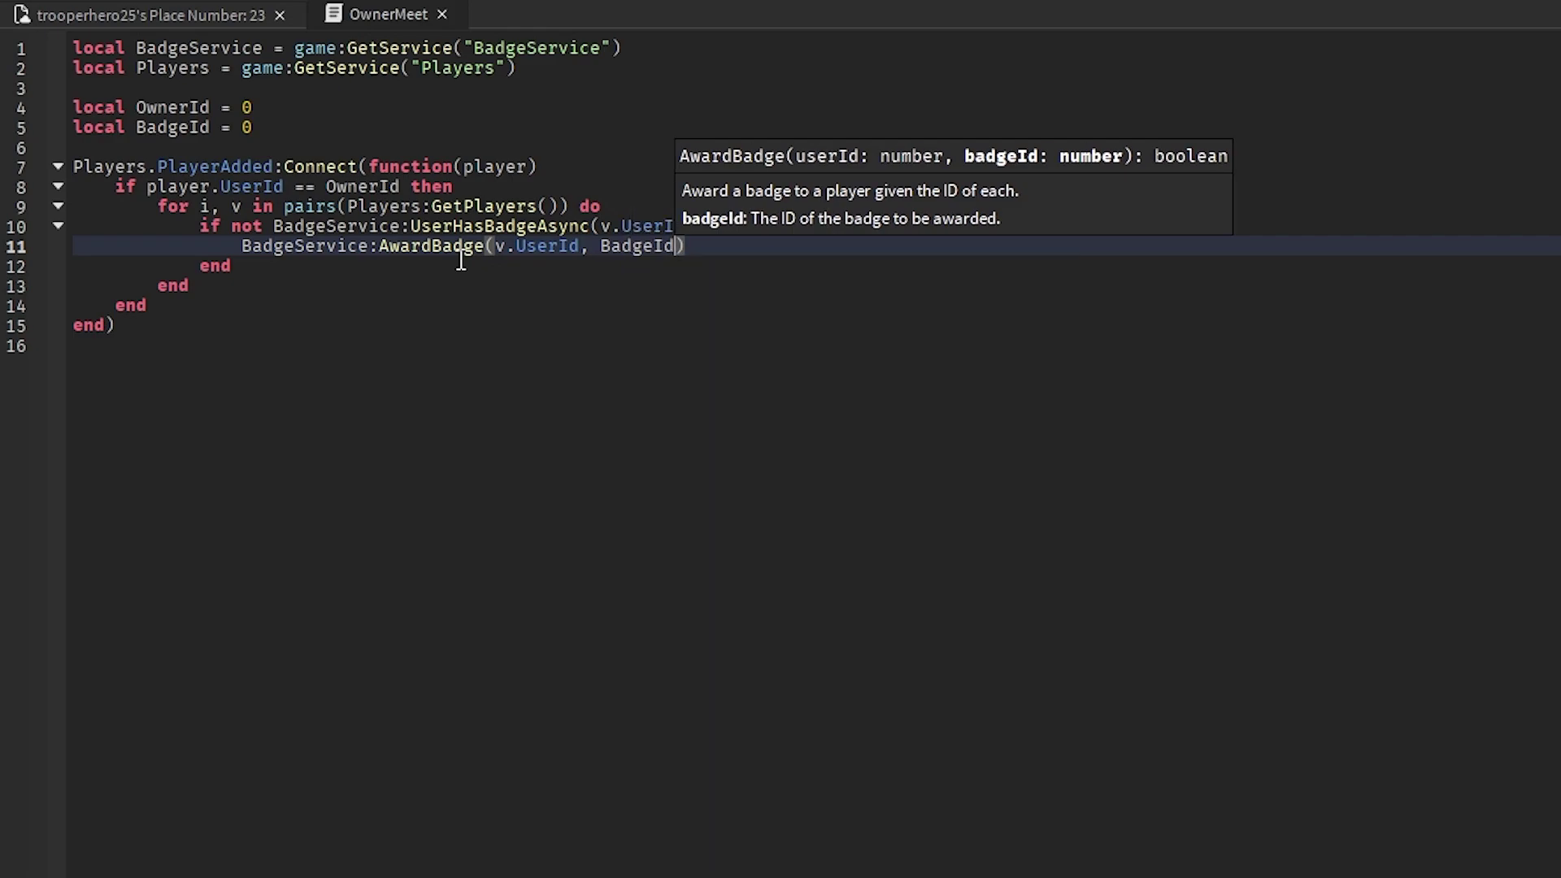
key(Down)
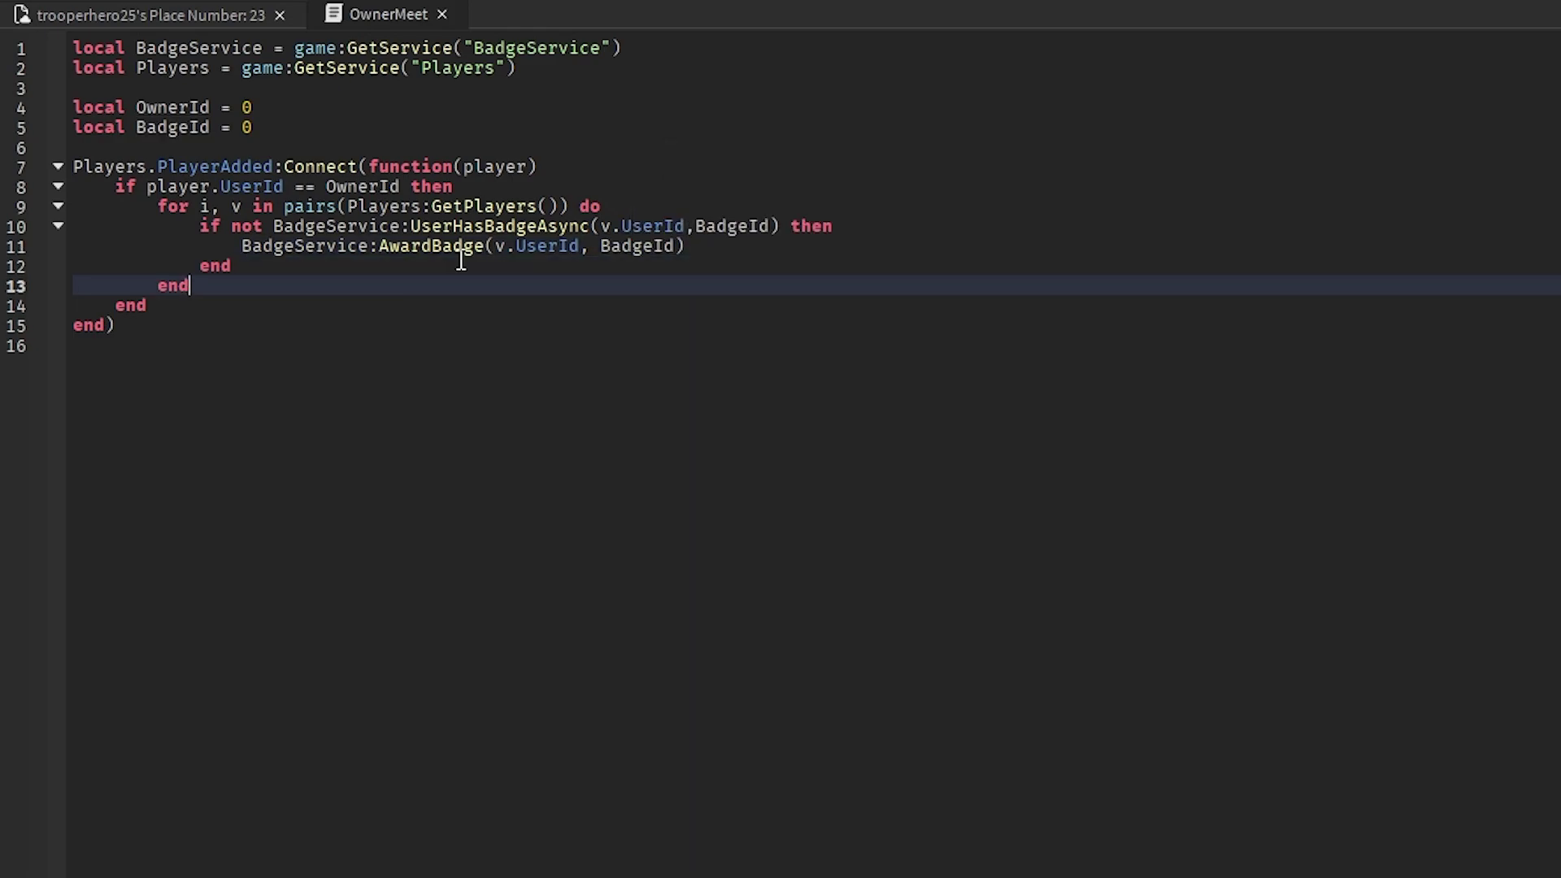
- Add two new lines after the owner check block at line 14
key(Down)
key(Down)
key(Down)
key(Up)
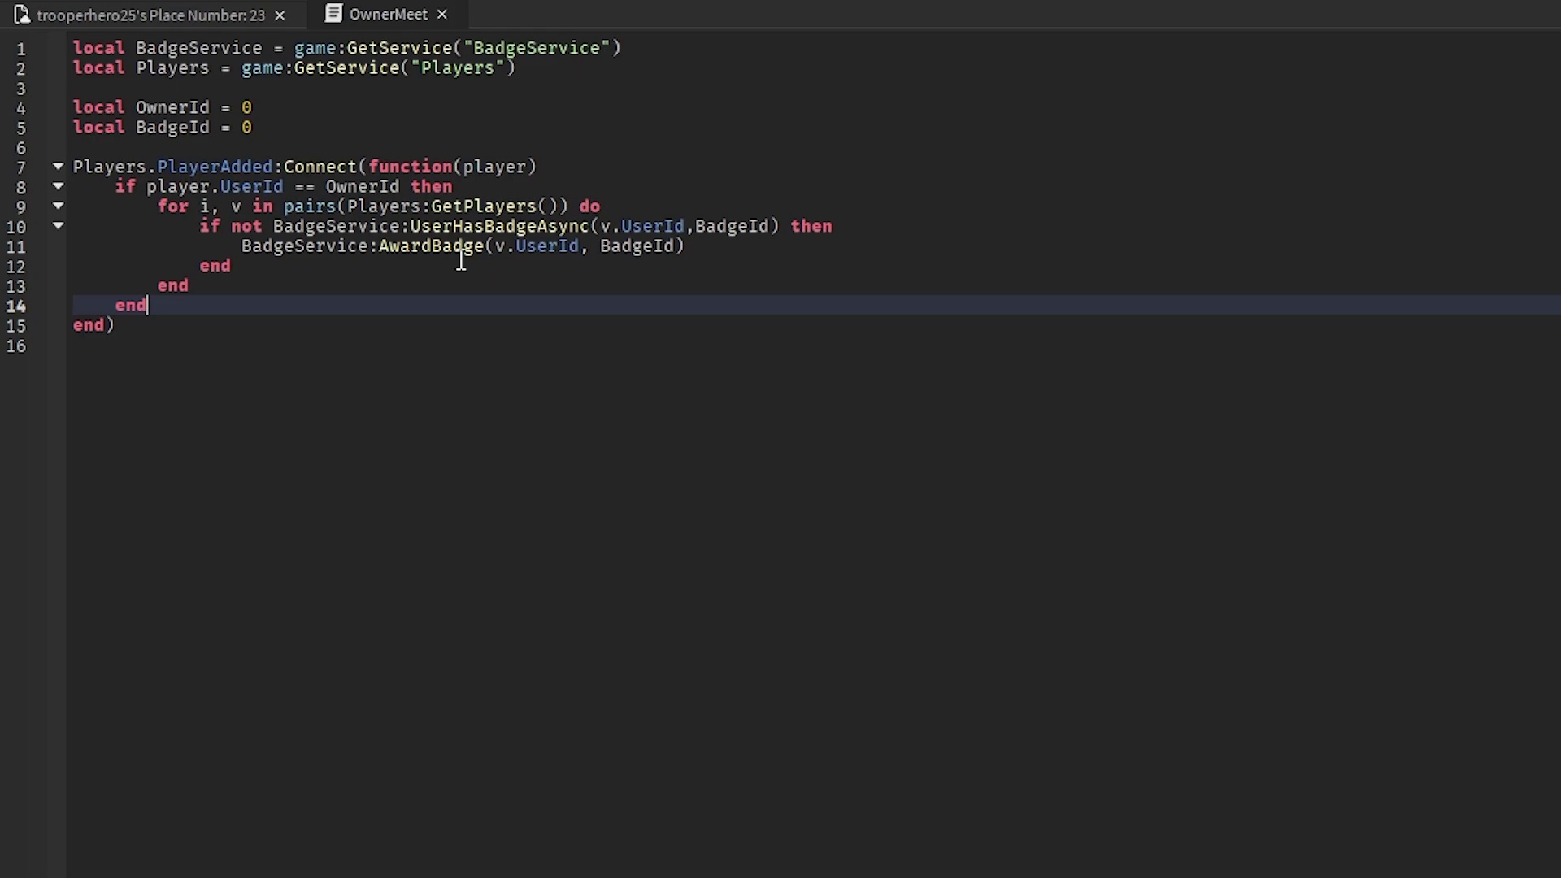
key(Return)
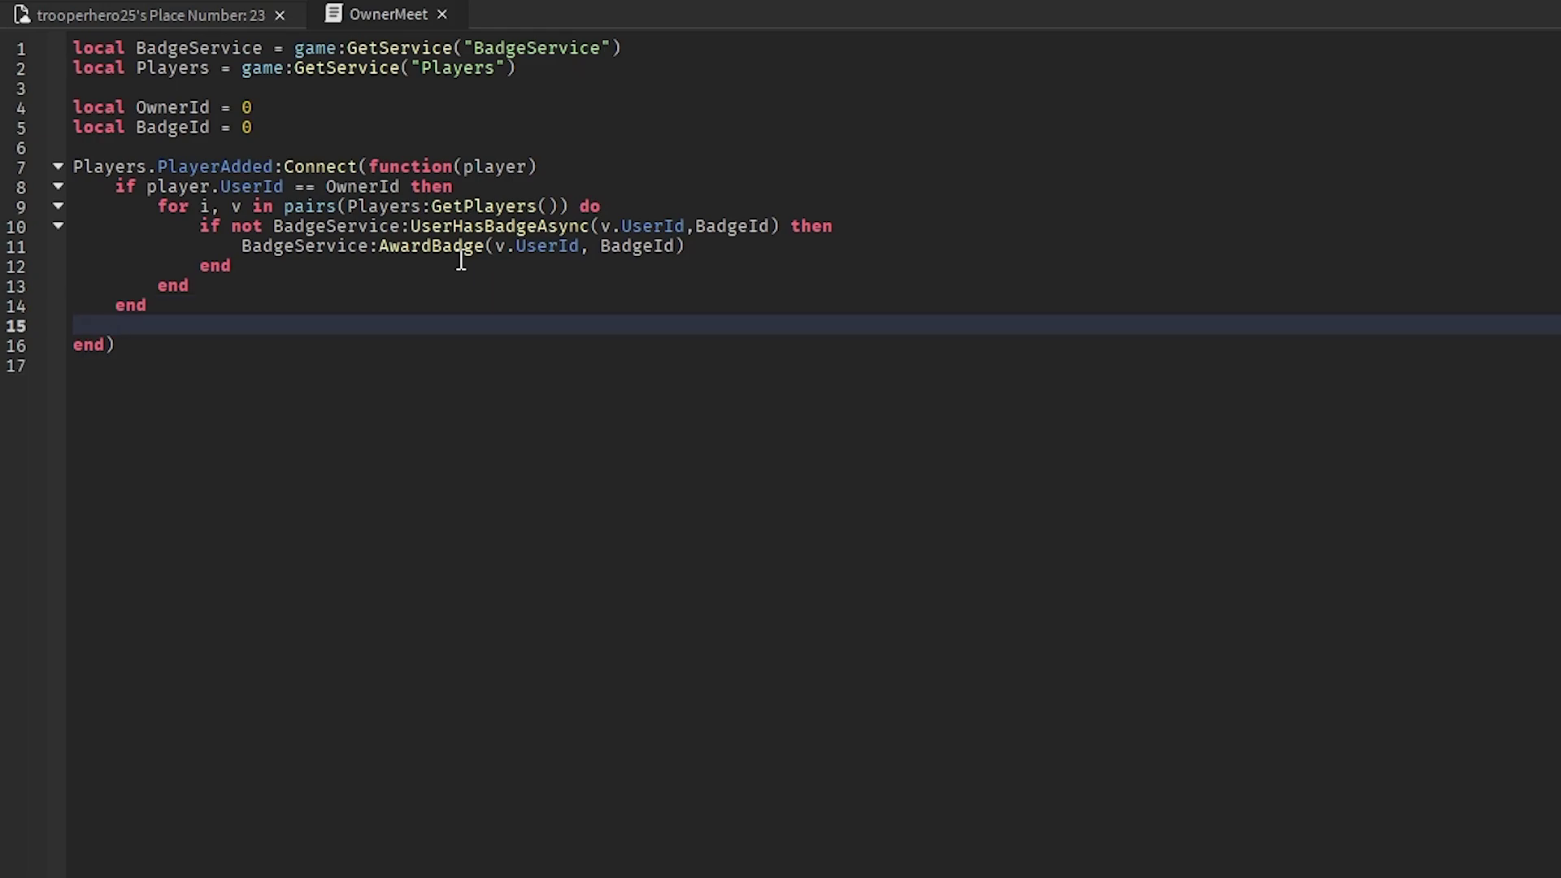
key(Return)
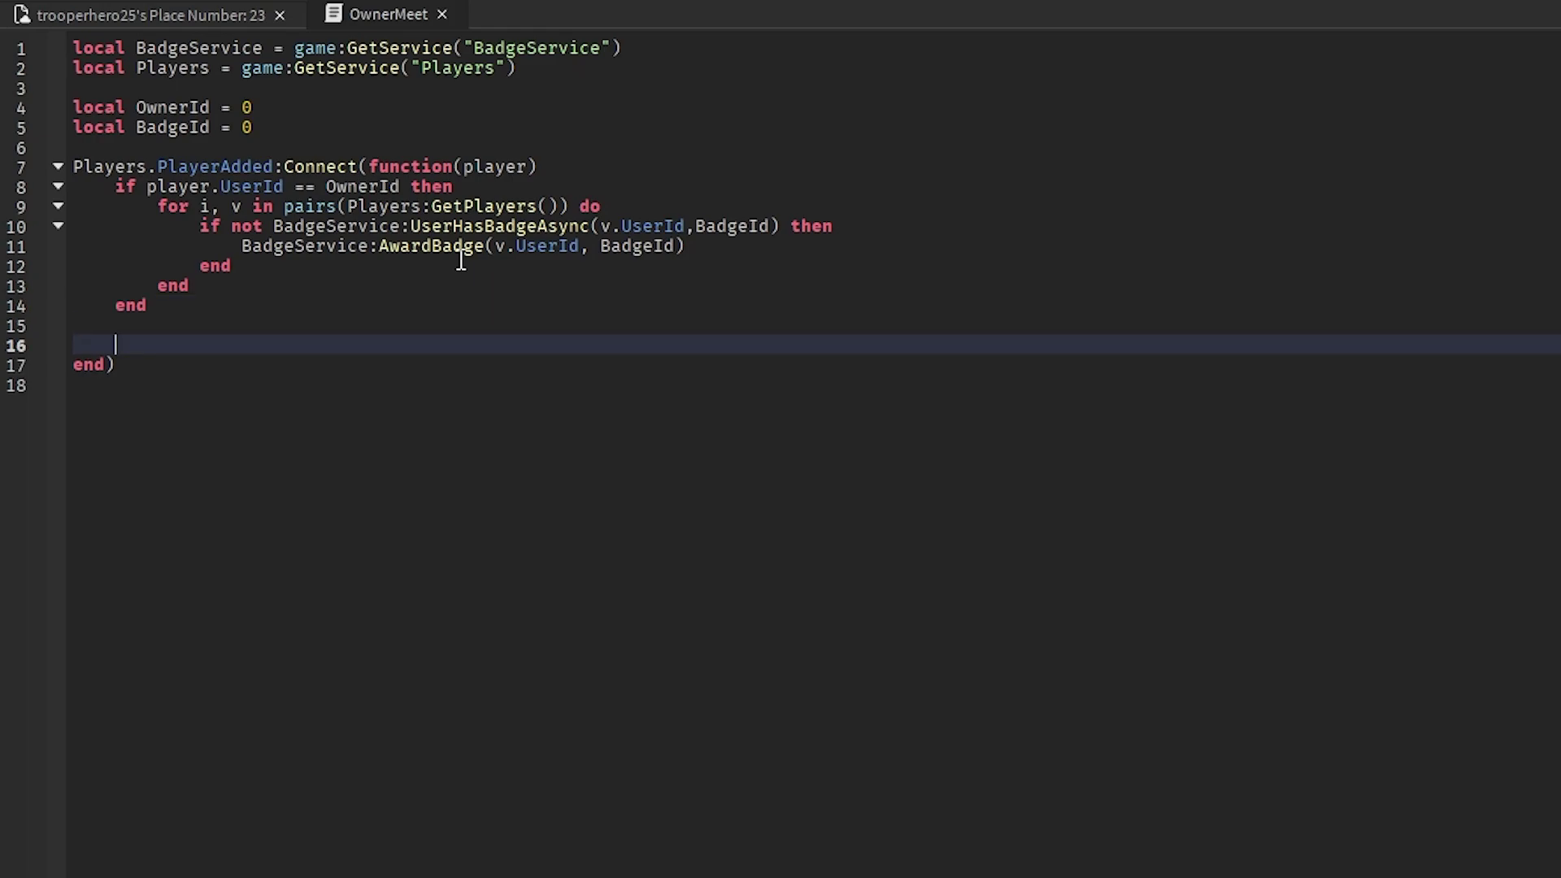
text(fi)
- Type 'if Players:GetPlayerByUserId(OwnerId) ~= nil' on the new line
key(BackSpace)
key(BackSpace)
text(if pl)
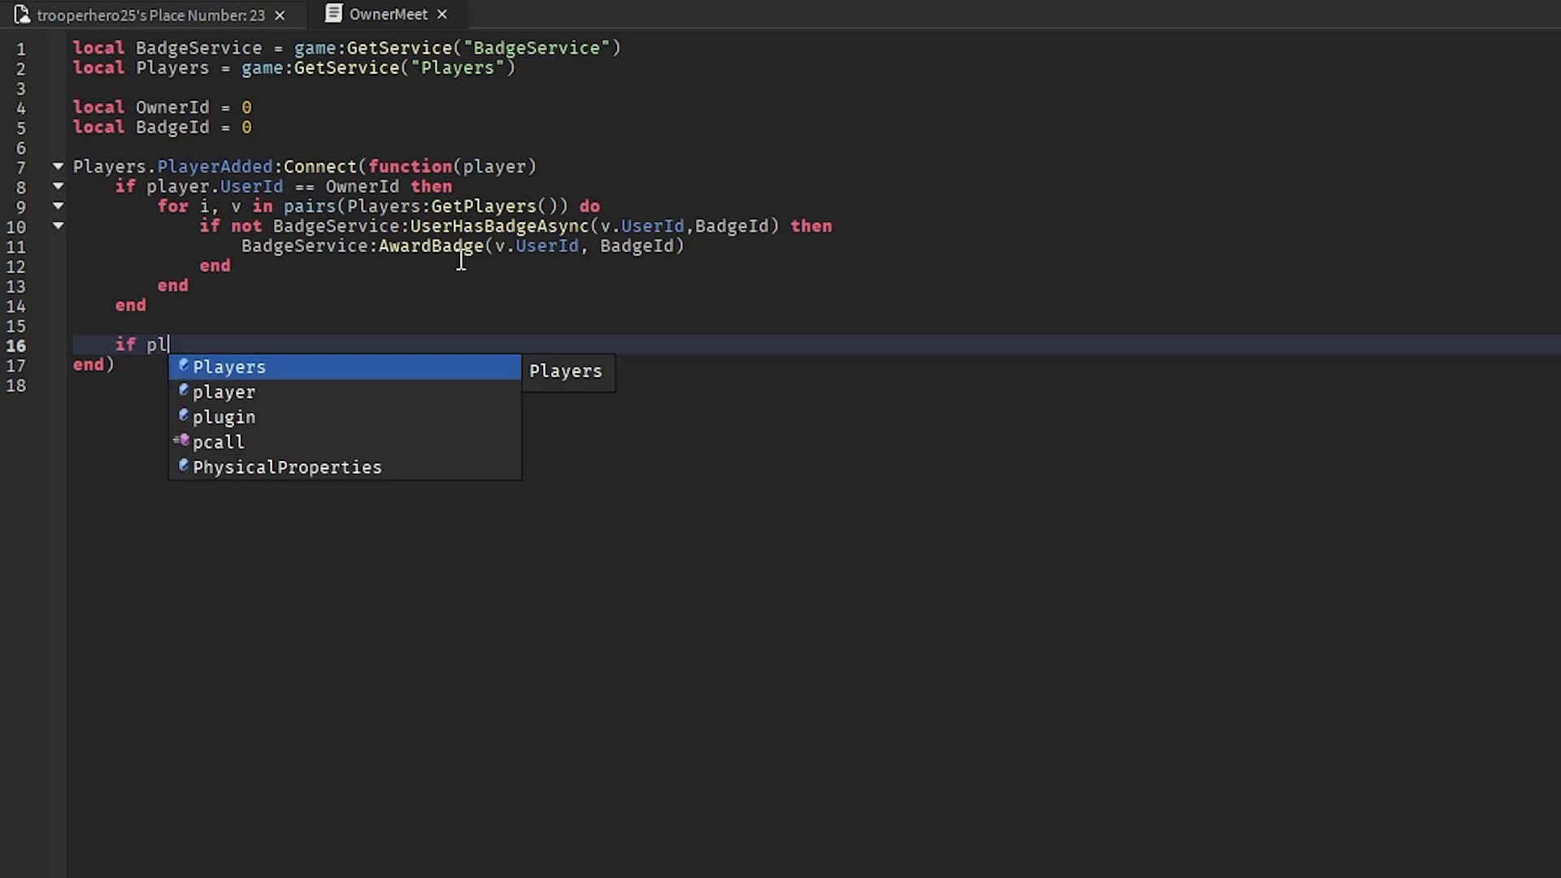
text(ayer)
key(BackSpace)
key(BackSpace)
key(BackSpace)
key(BackSpace)
key(BackSpace)
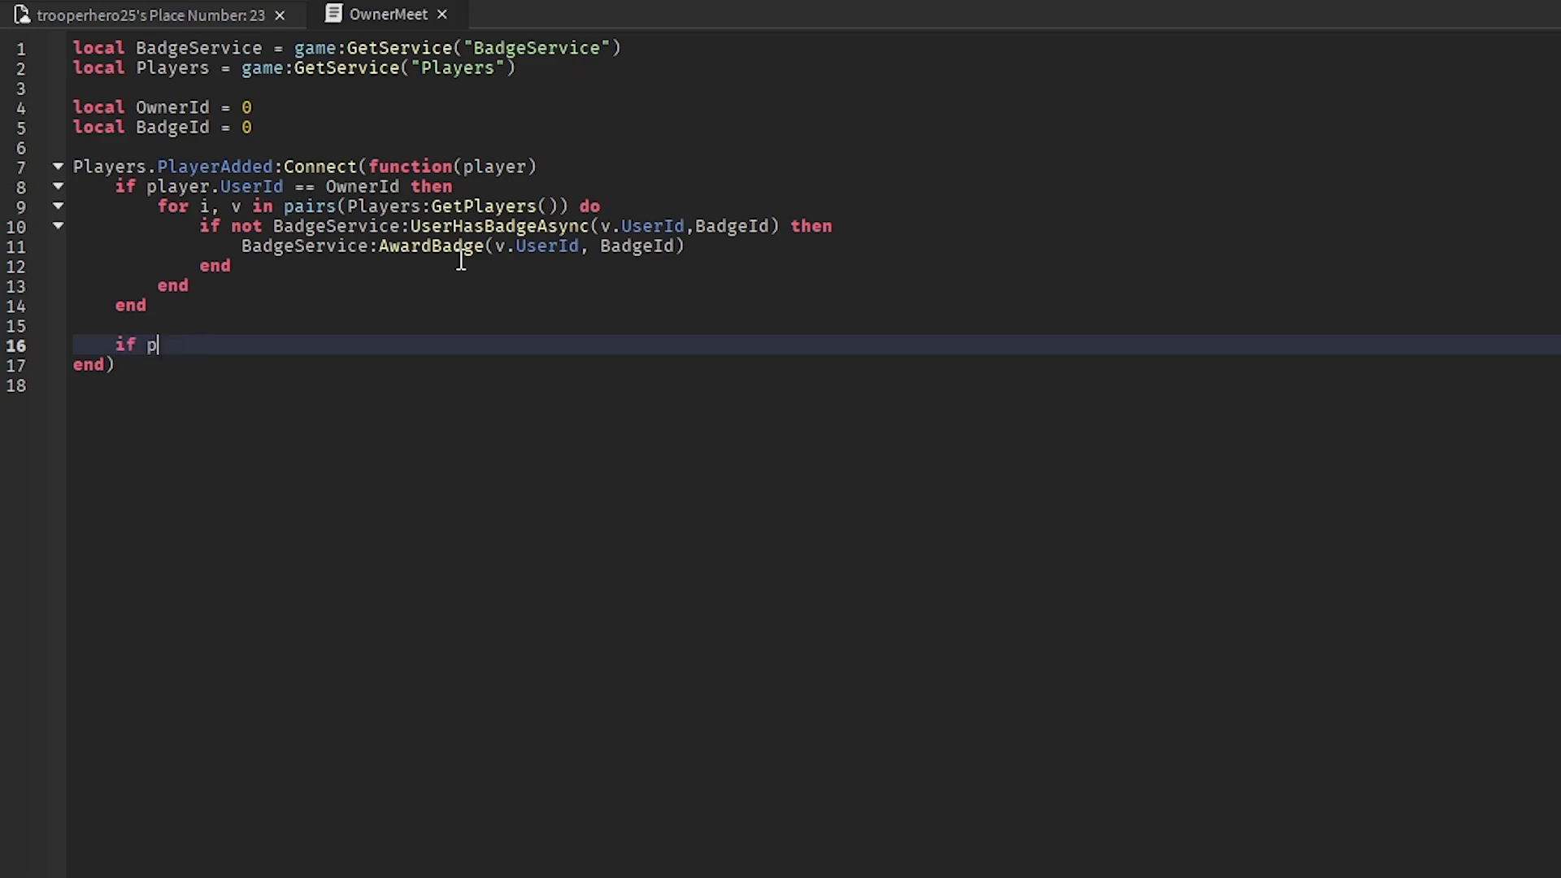
key(BackSpace)
text(pl)
key(Tab)
text(:GetPl)
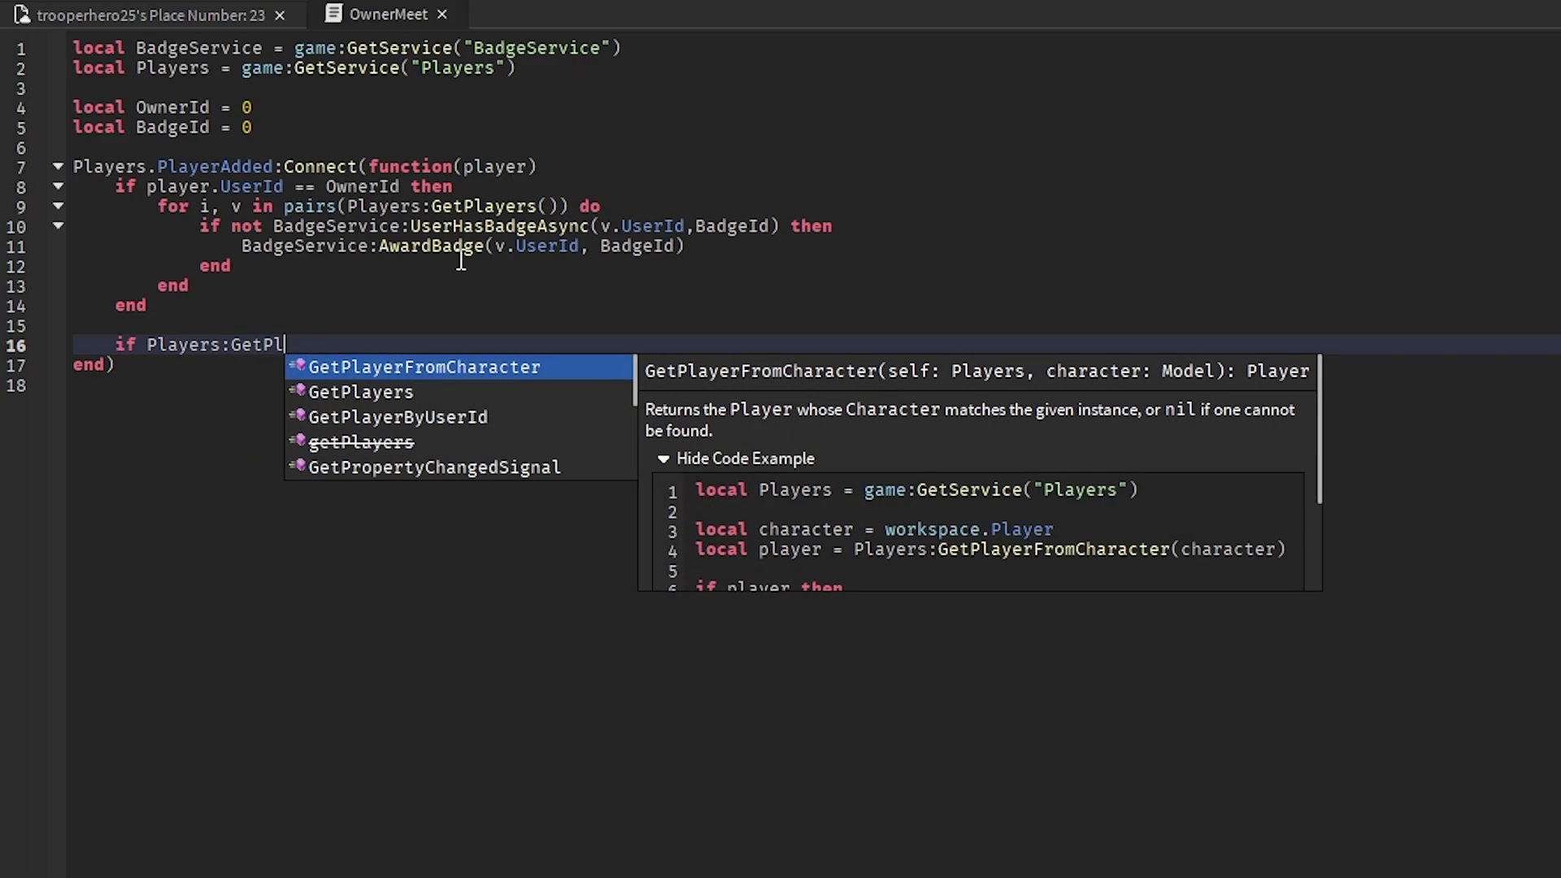
text(a)
key(Down)
key(Tab)
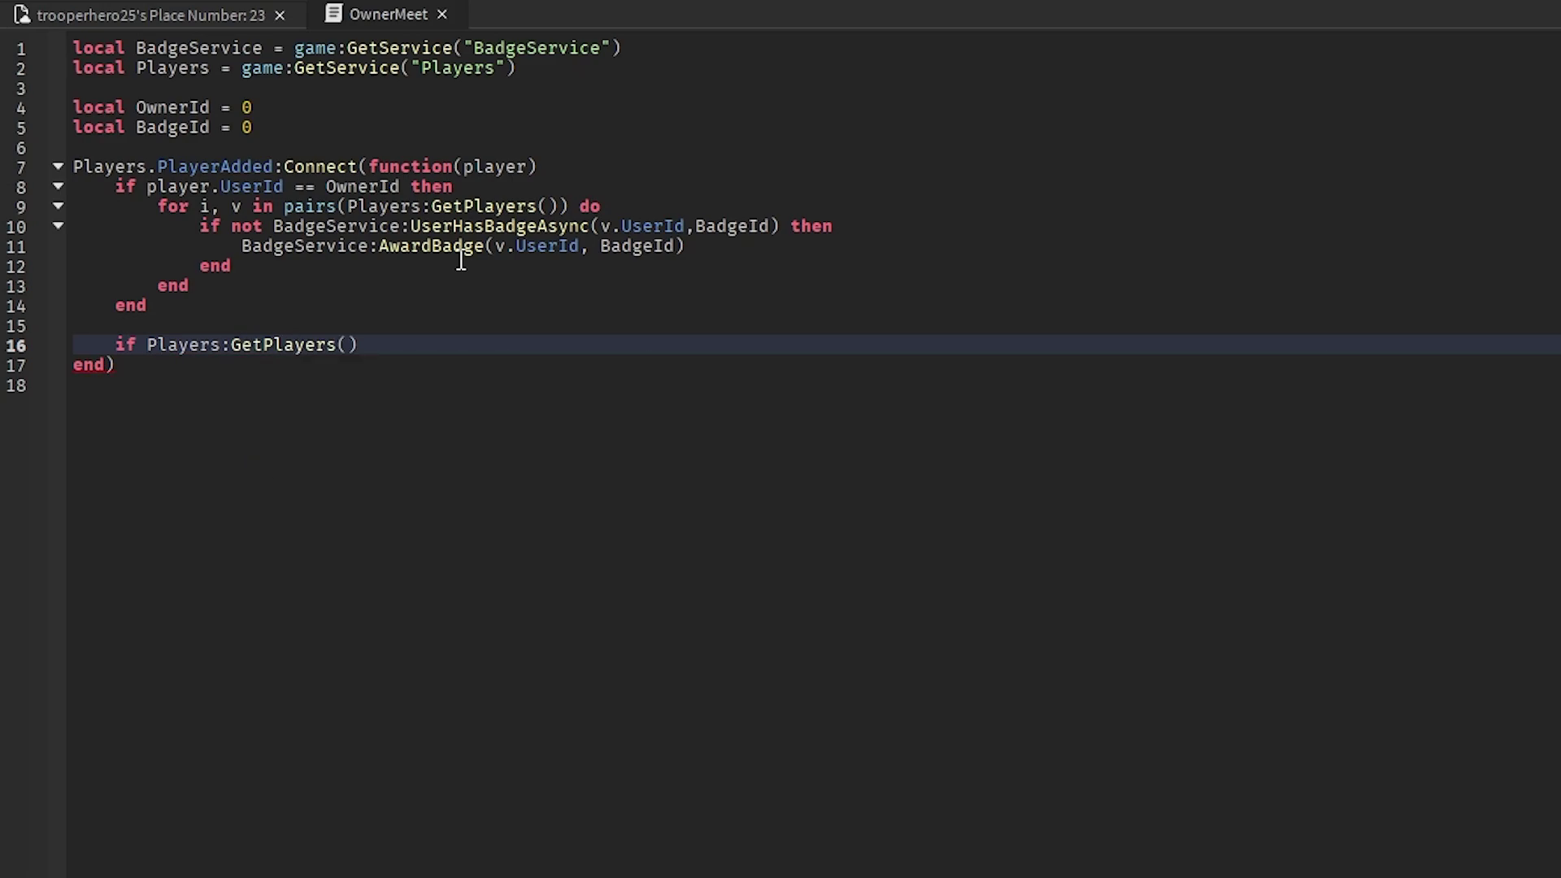
key(BackSpace)
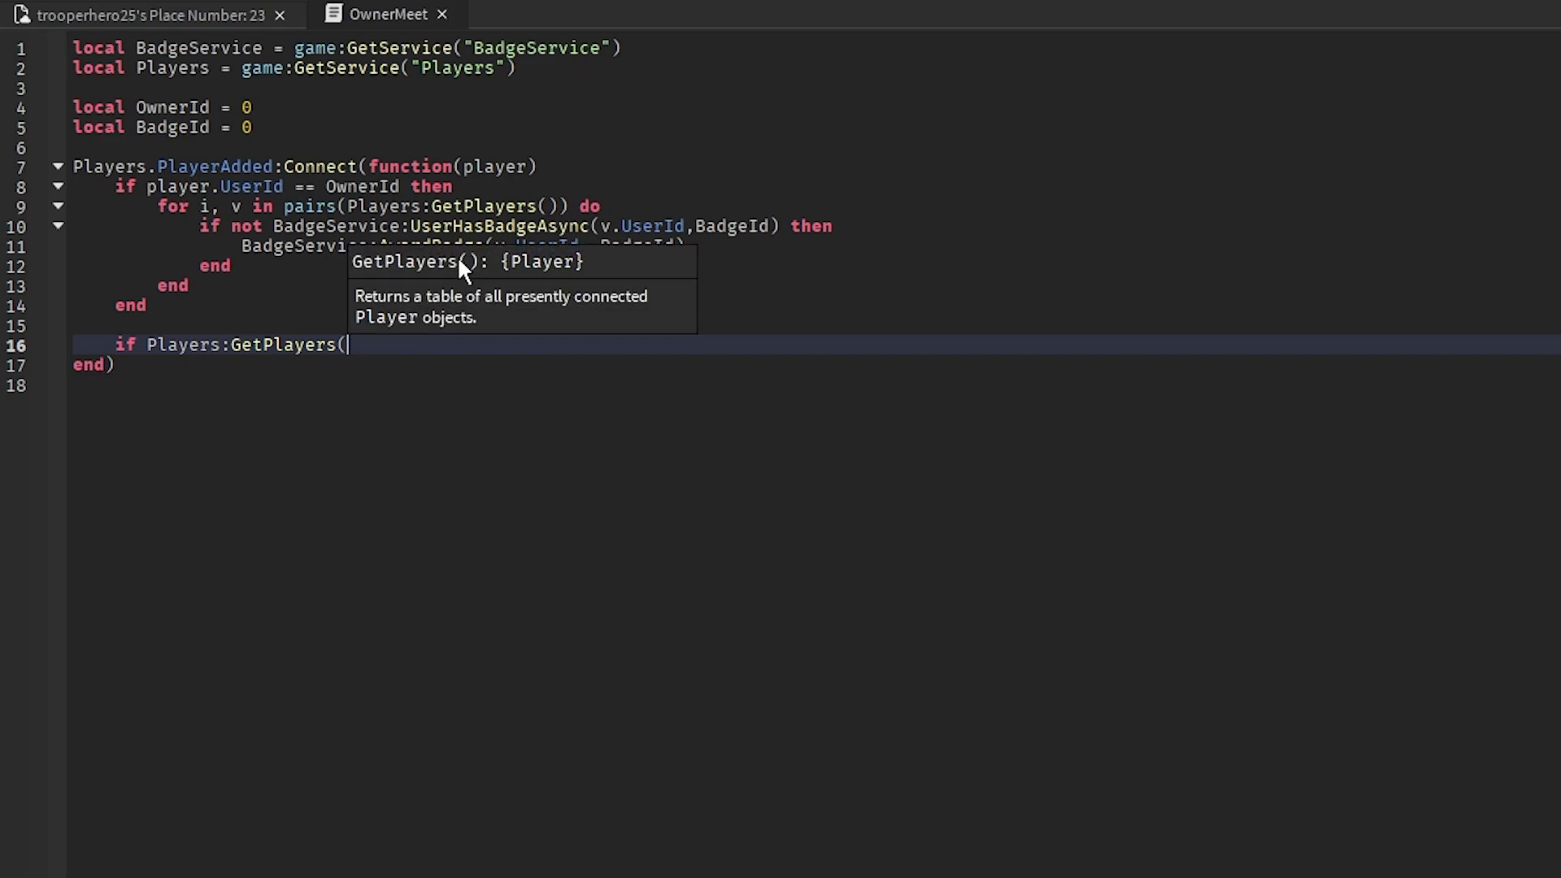
key(BackSpace)
key(BackSpace)
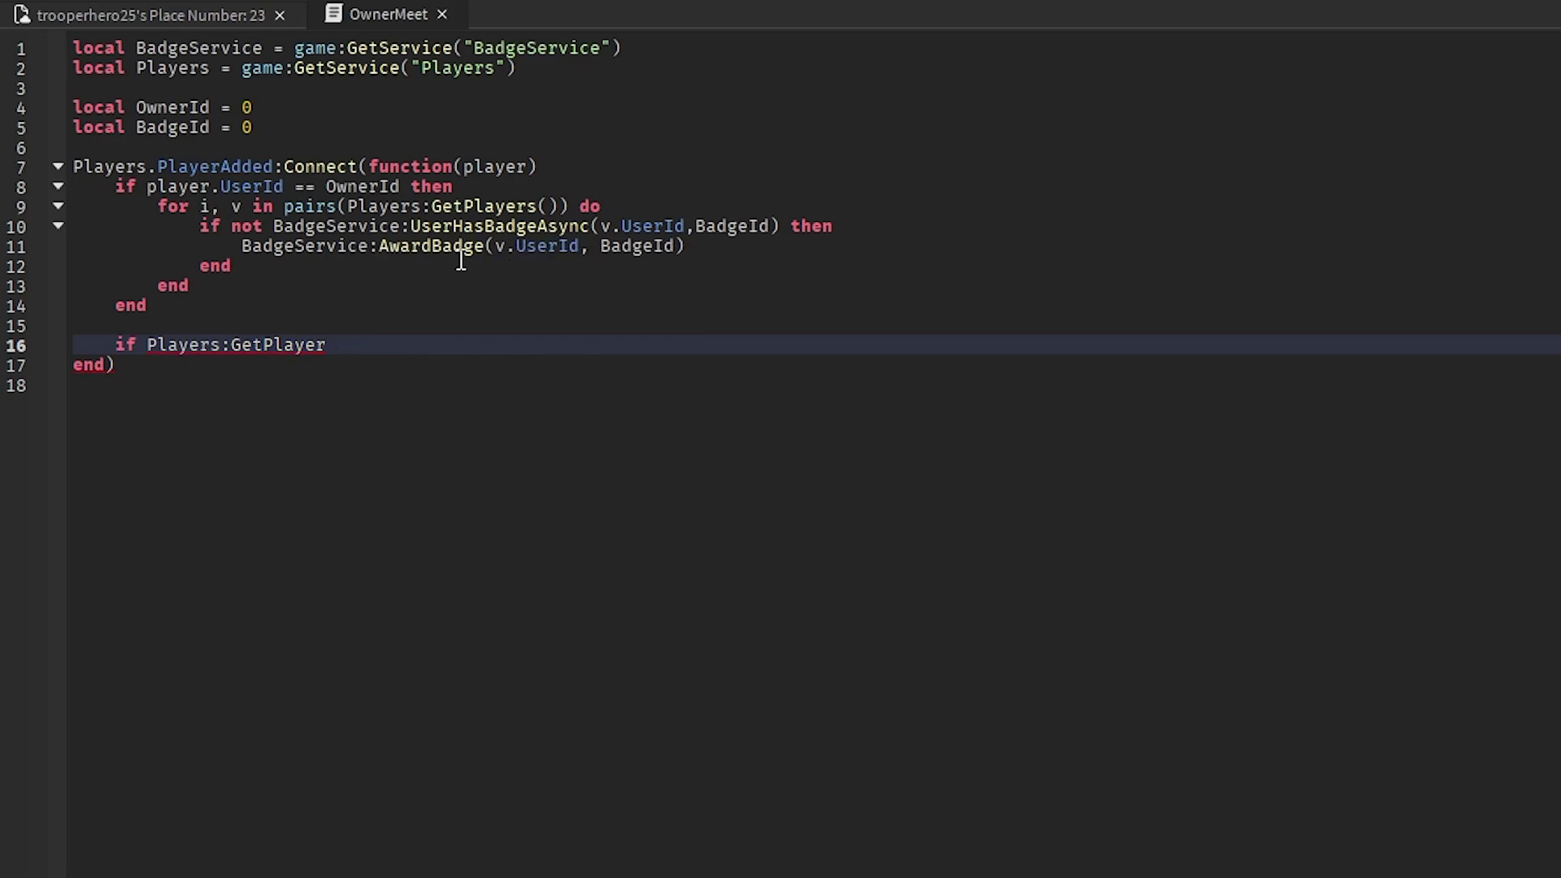
text(By)
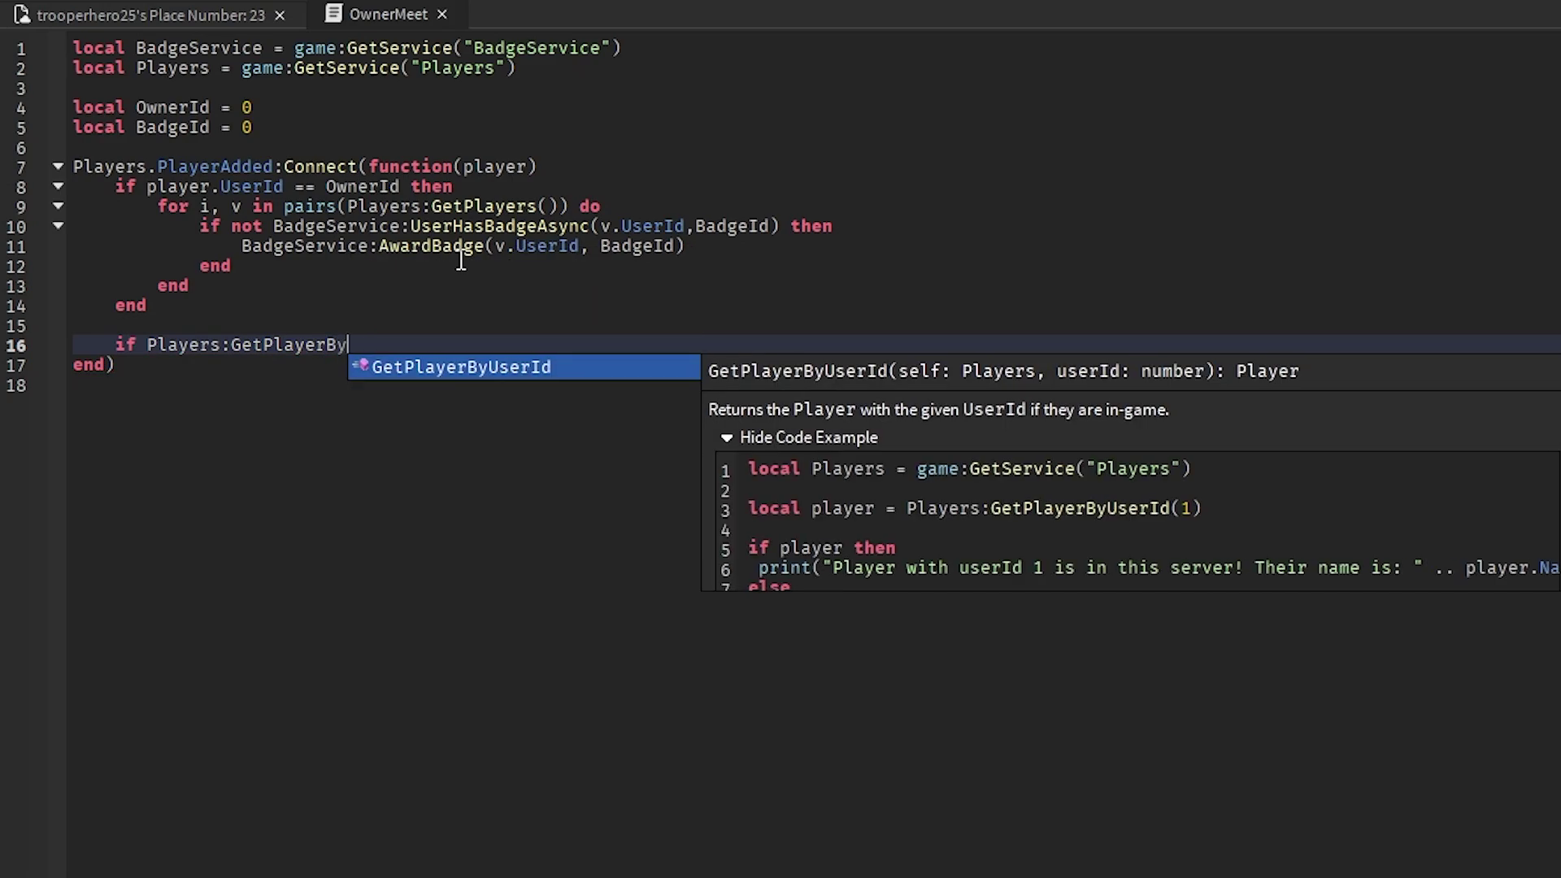
key(Tab)
text(O)
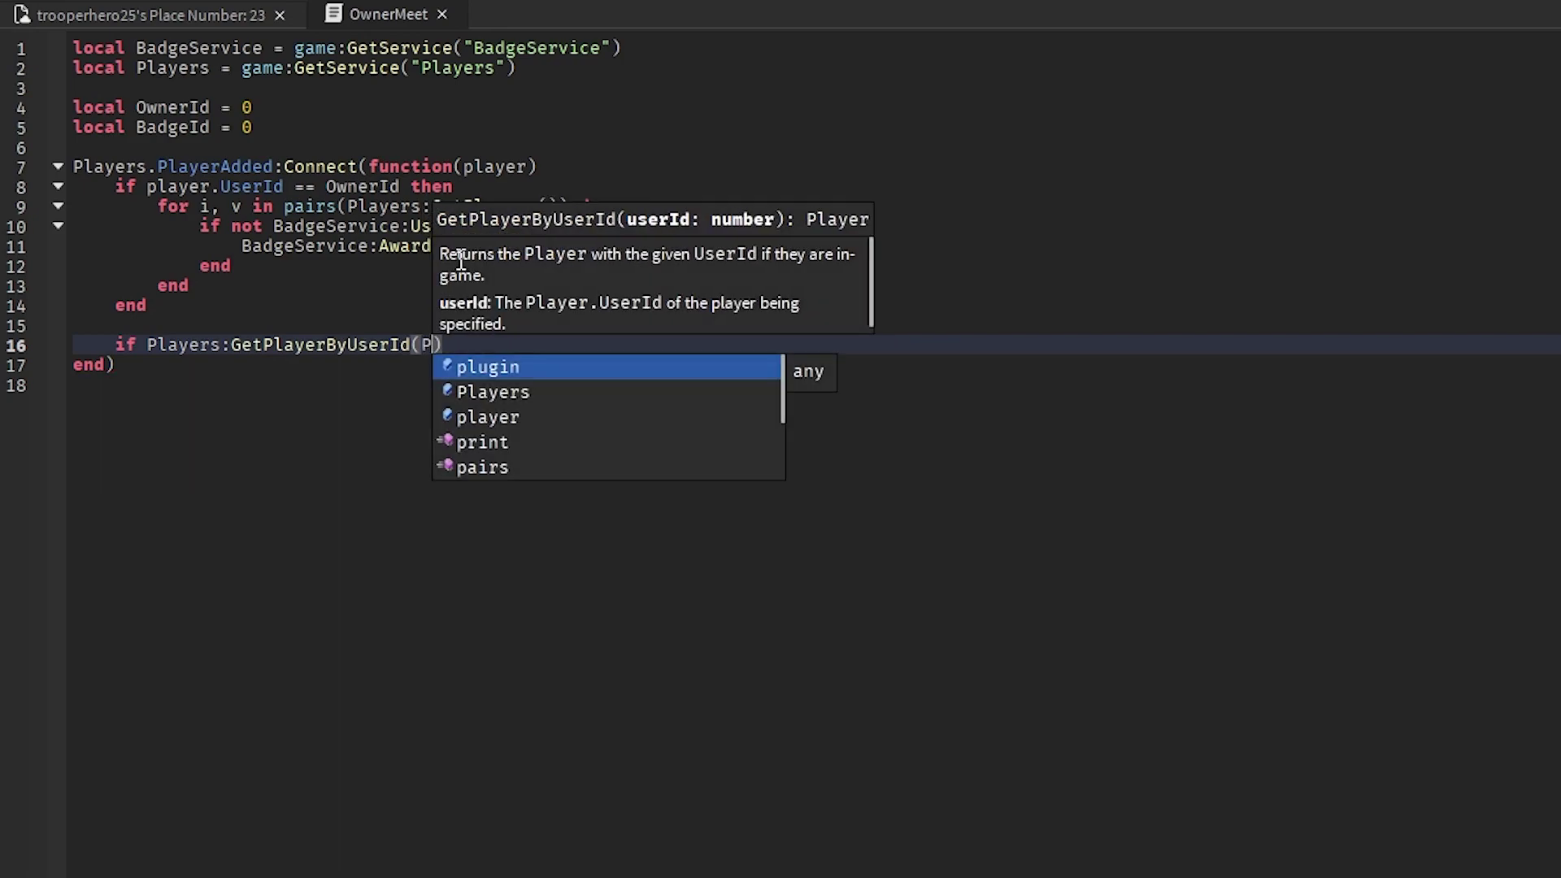
key(Tab)
text())
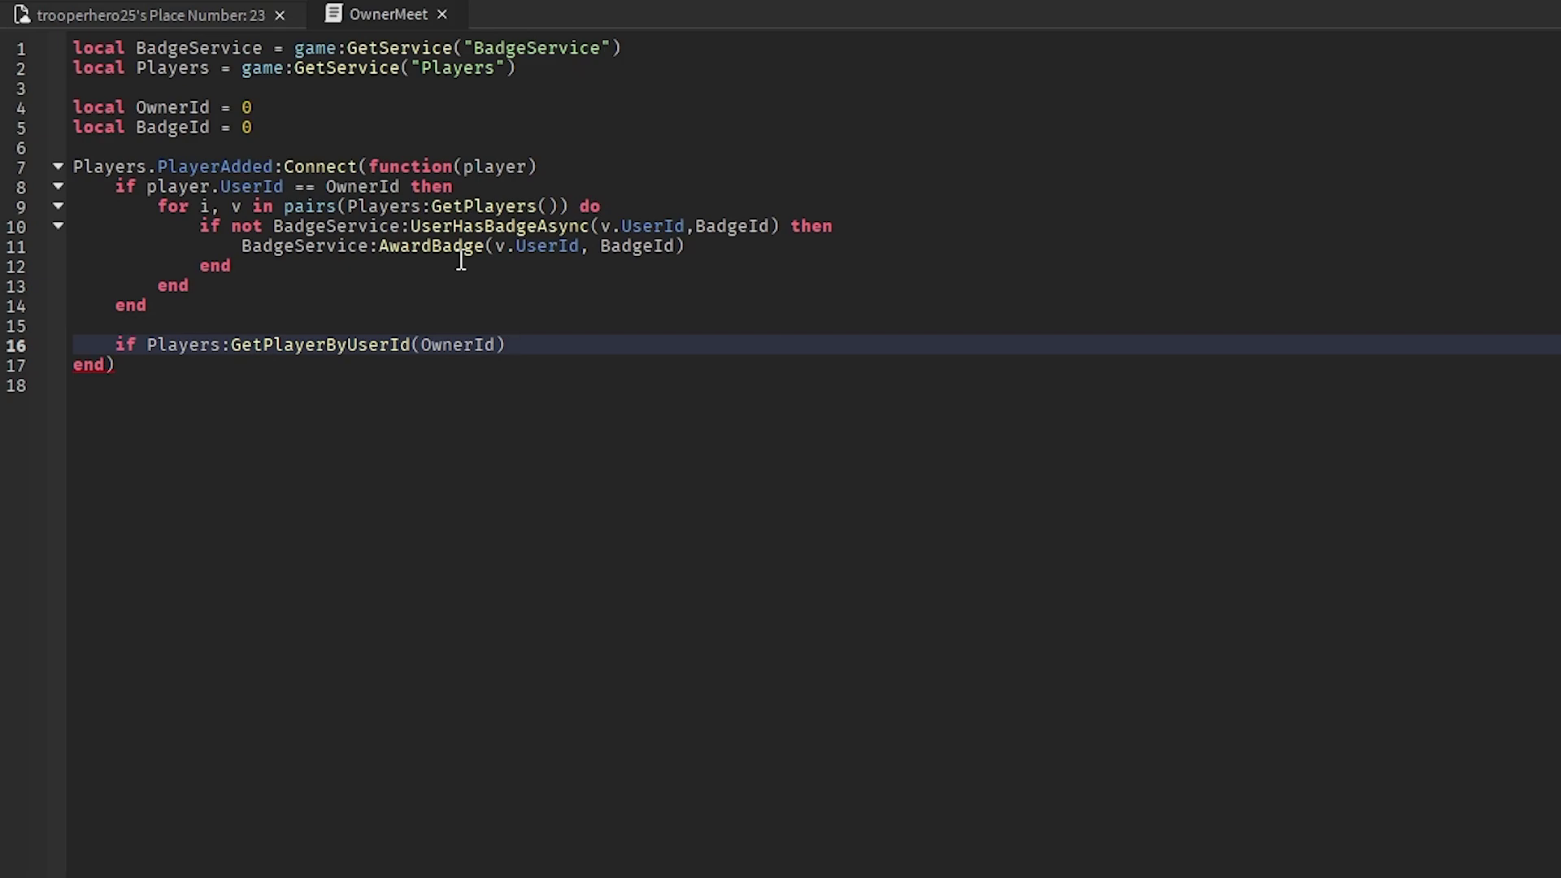
text( ~=)
text( nil )
text(then)
- End line 16 with 'then' and type 'if not BadgeService:UserHasBadgeAsync(player' on line 17
key(Return)
text(if not)
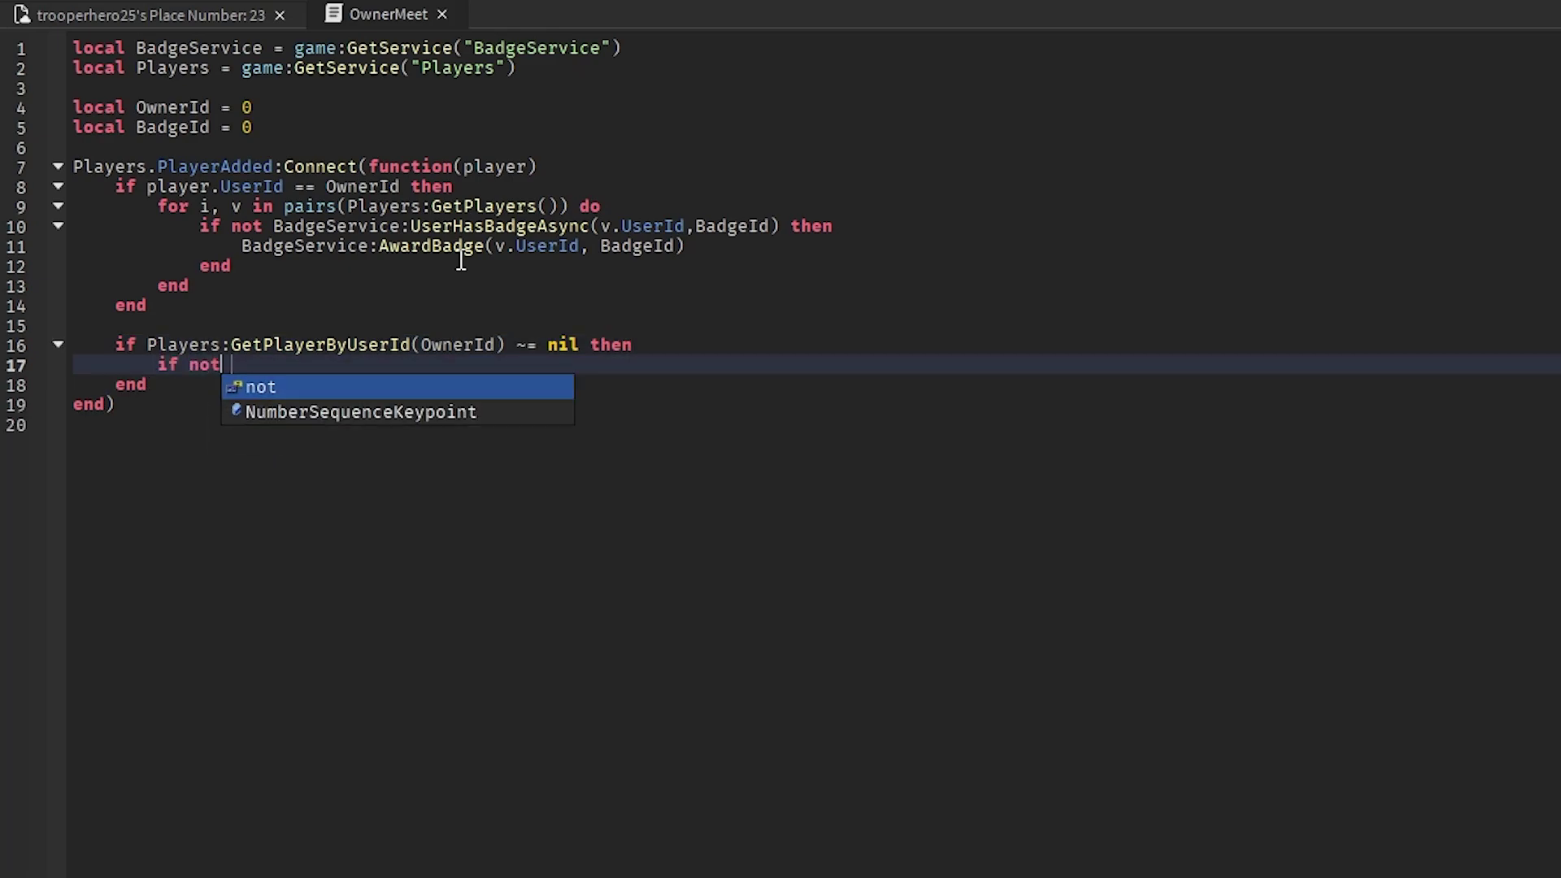
text( BadgeService)
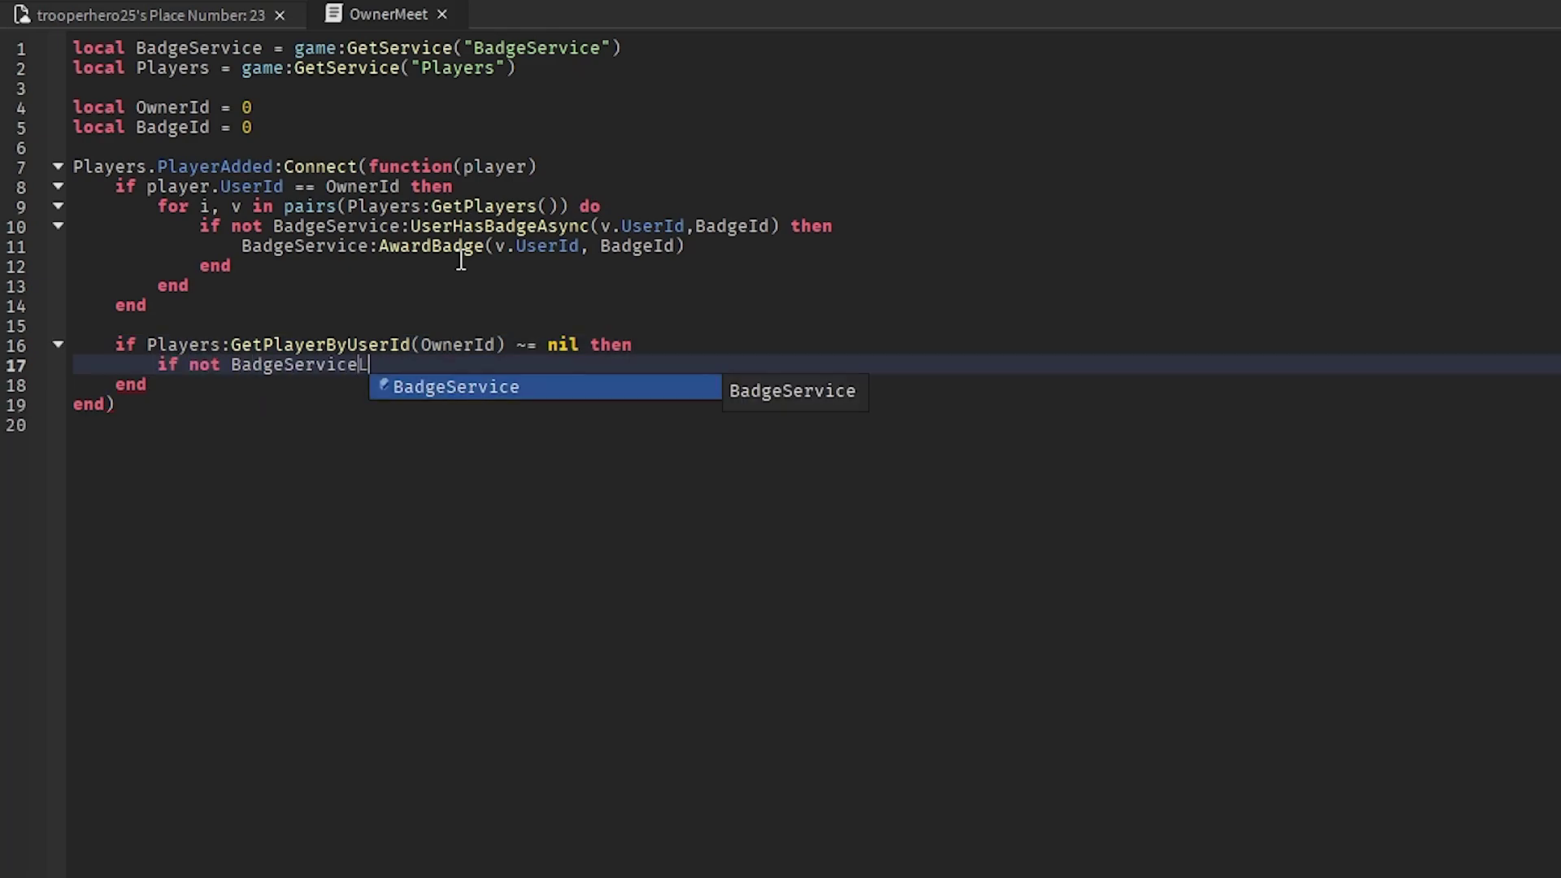
text(:Use)
key(BackSpace)
key(BackSpace)
key(BackSpace)
key(BackSpace)
key(BackSpace)
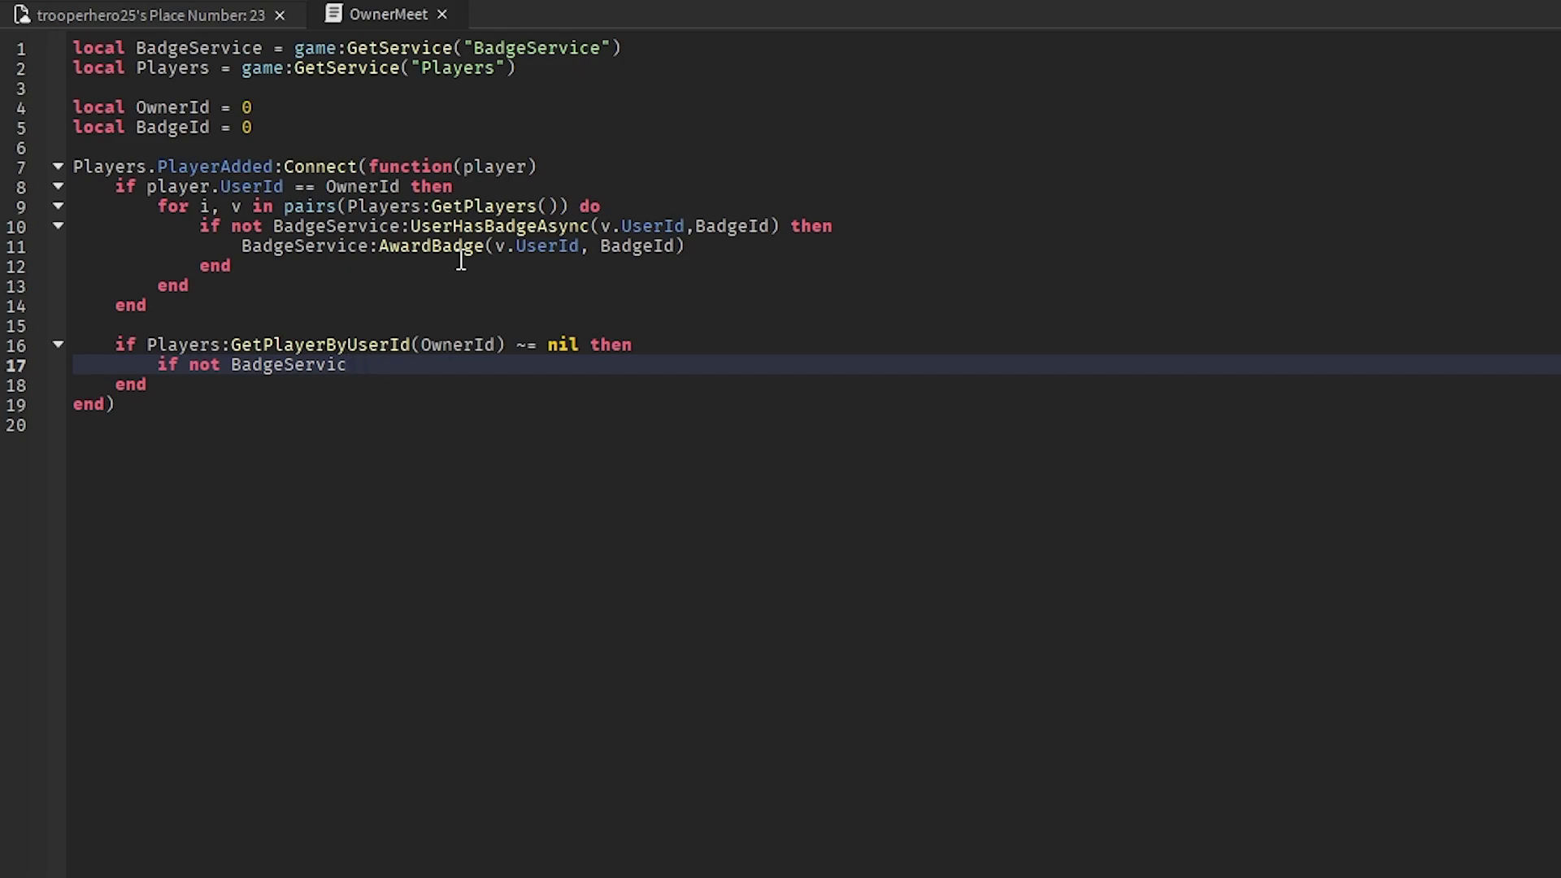
text(e)
key(Tab)
text(:)
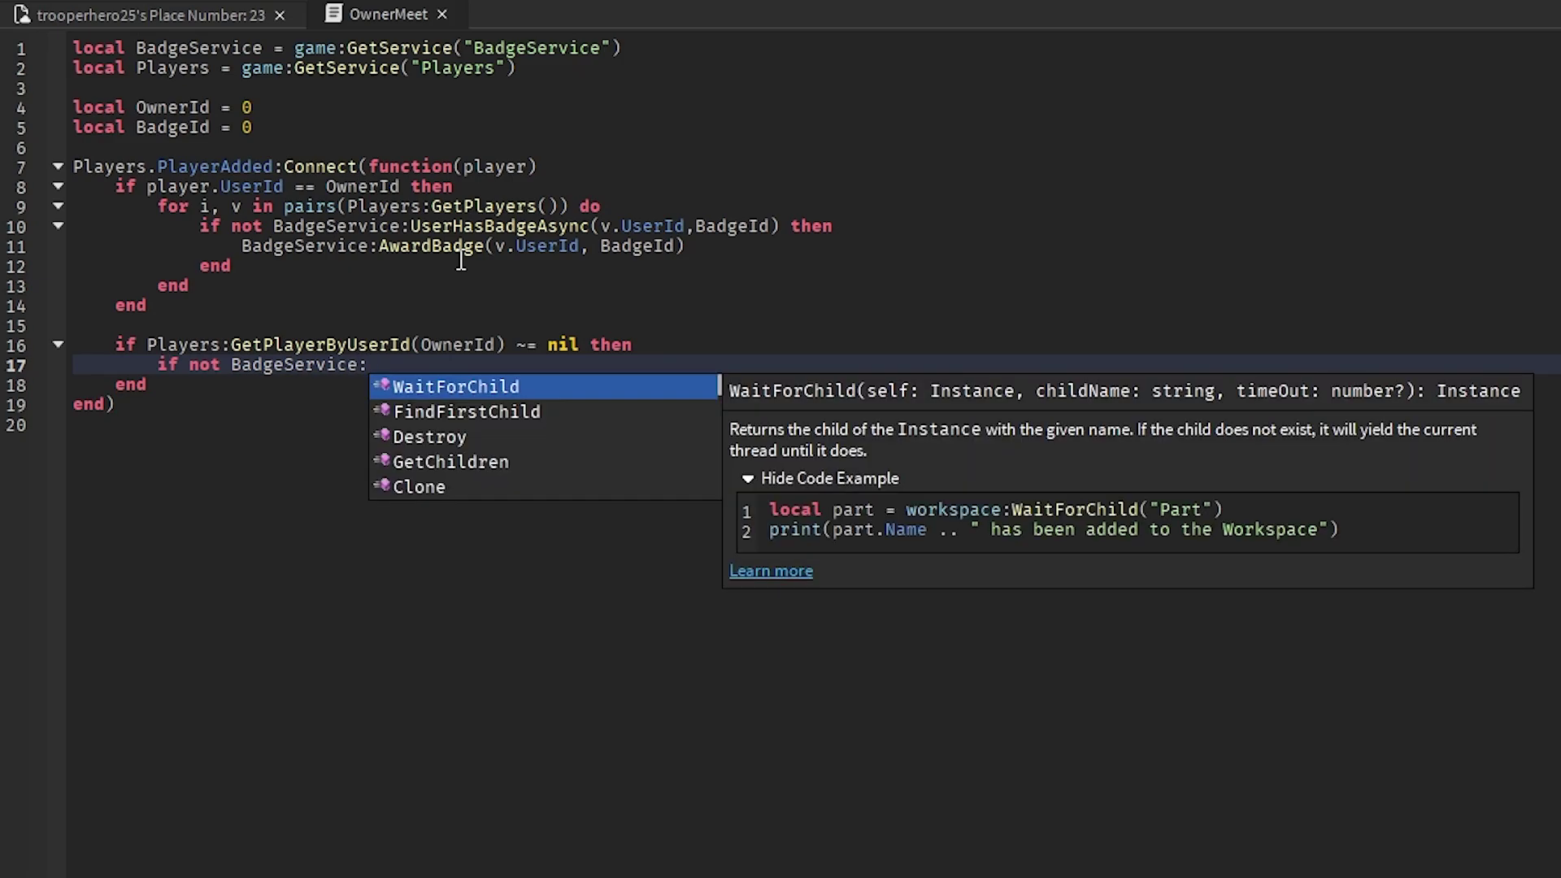
text(U)
key(Tab)
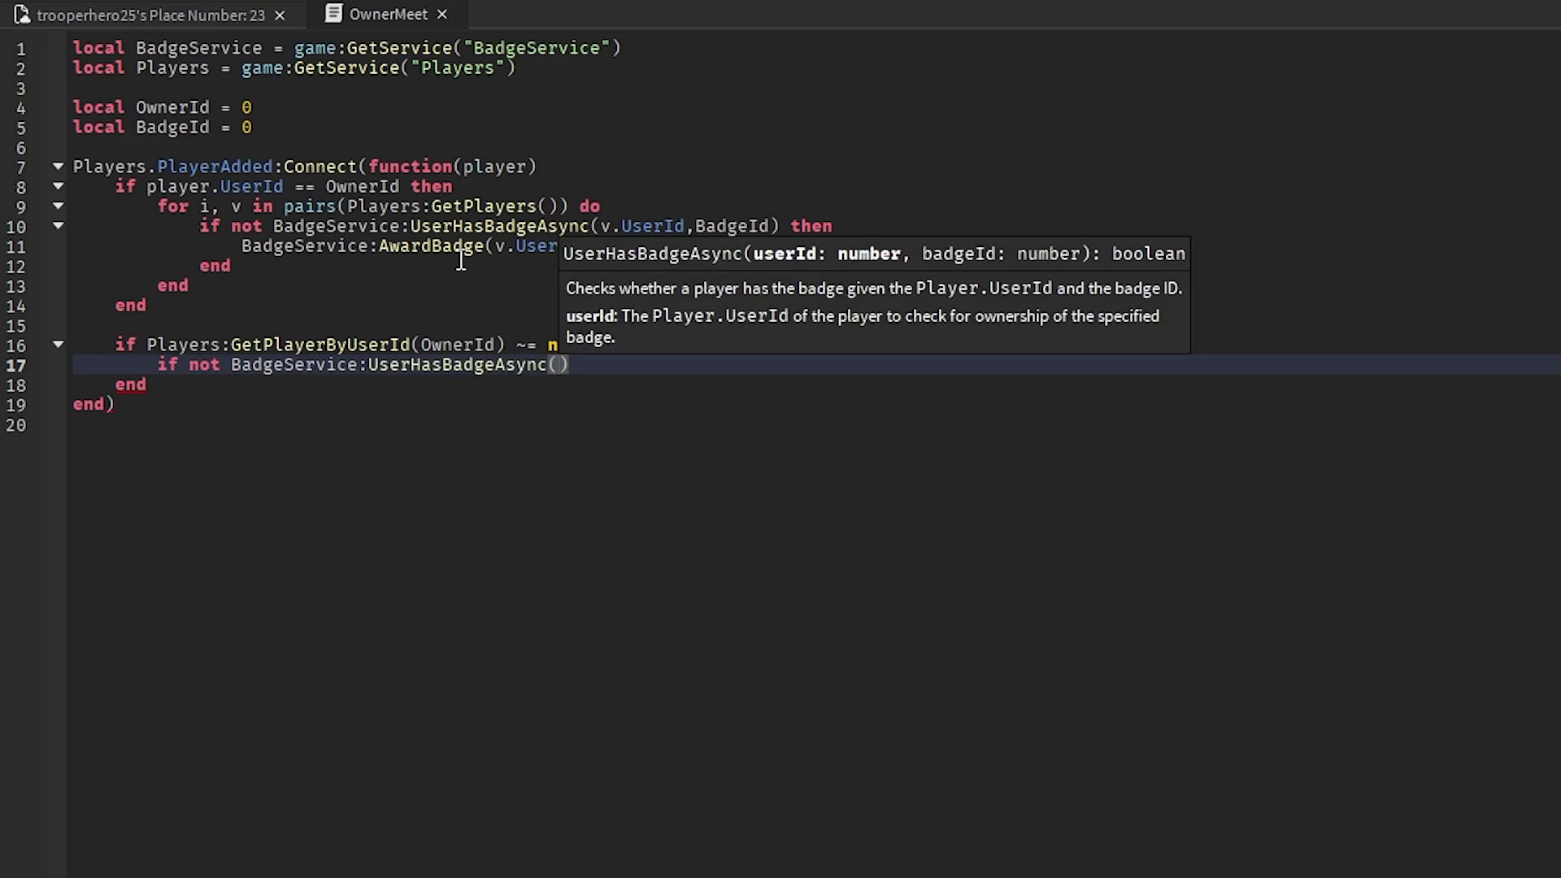
text(Pl)
key(Tab)
key(BackSpace)
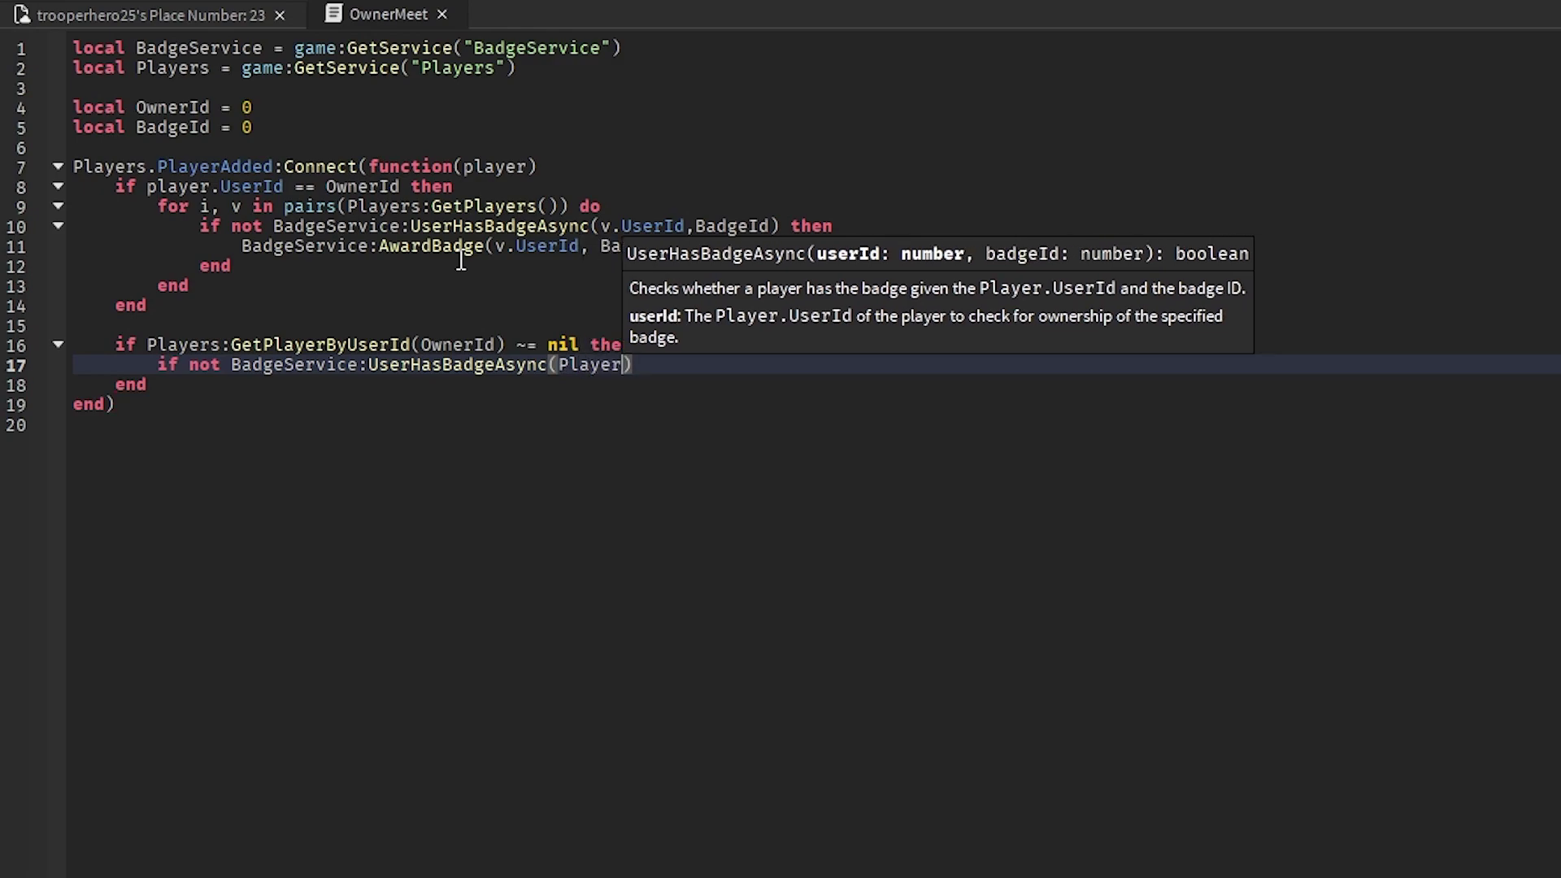
text(.Us)
key(BackSpace)
key(BackSpace)
key(BackSpace)
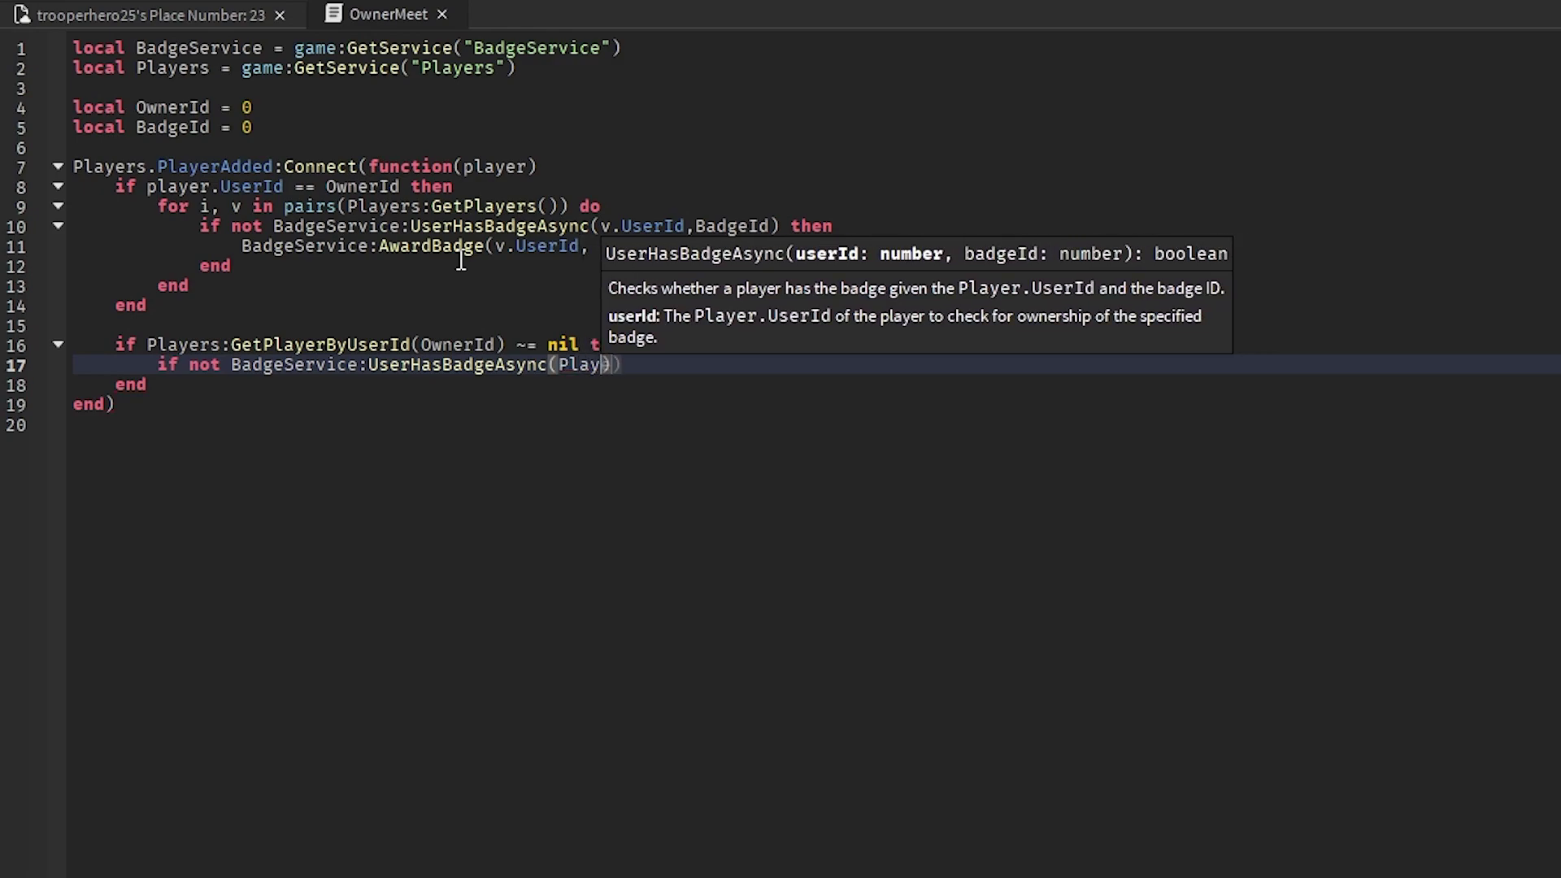
text(p[)
key(BackSpace)
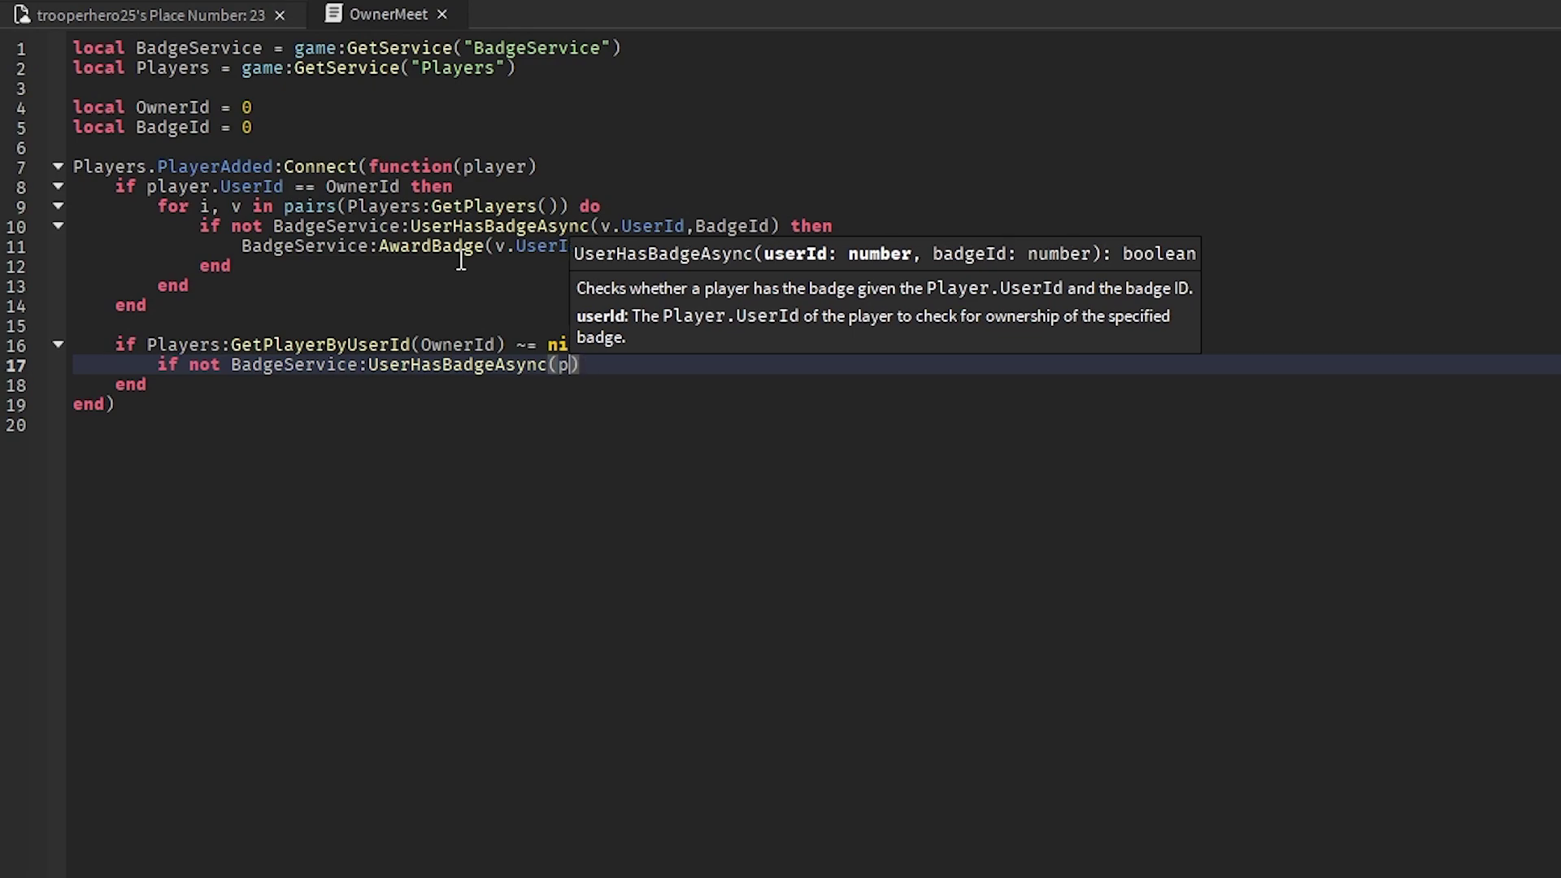
text(layer)
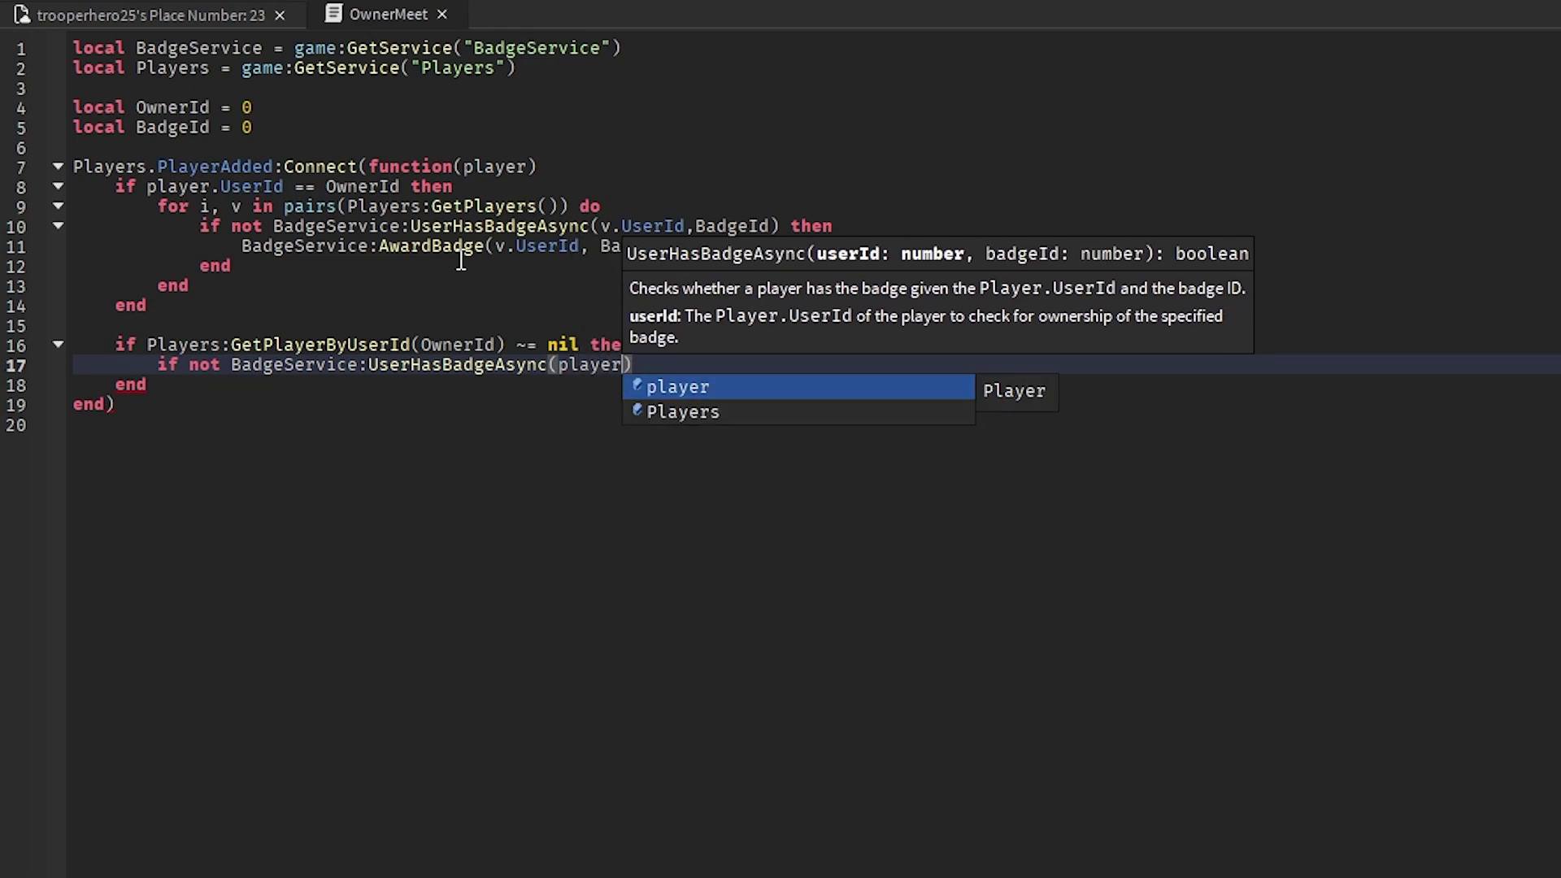
text(.Us)
- Finish line 17 with '.UserId, BadgeId) then' and add 'BadgeService:AwardBadge(player.UserId, BadgeId)' below it
key(Tab)
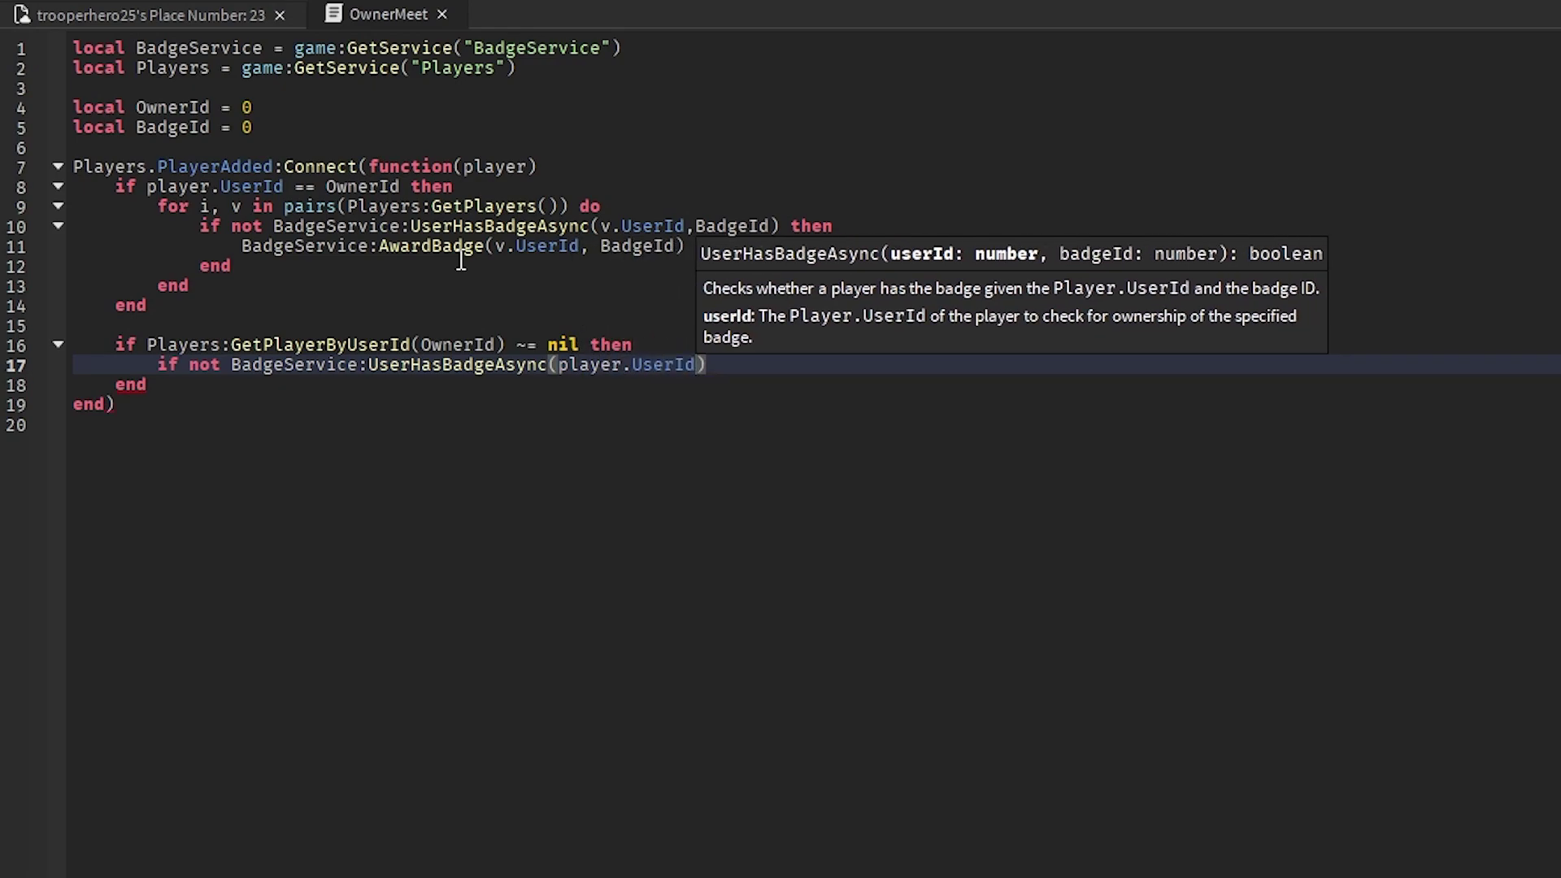
text(, )
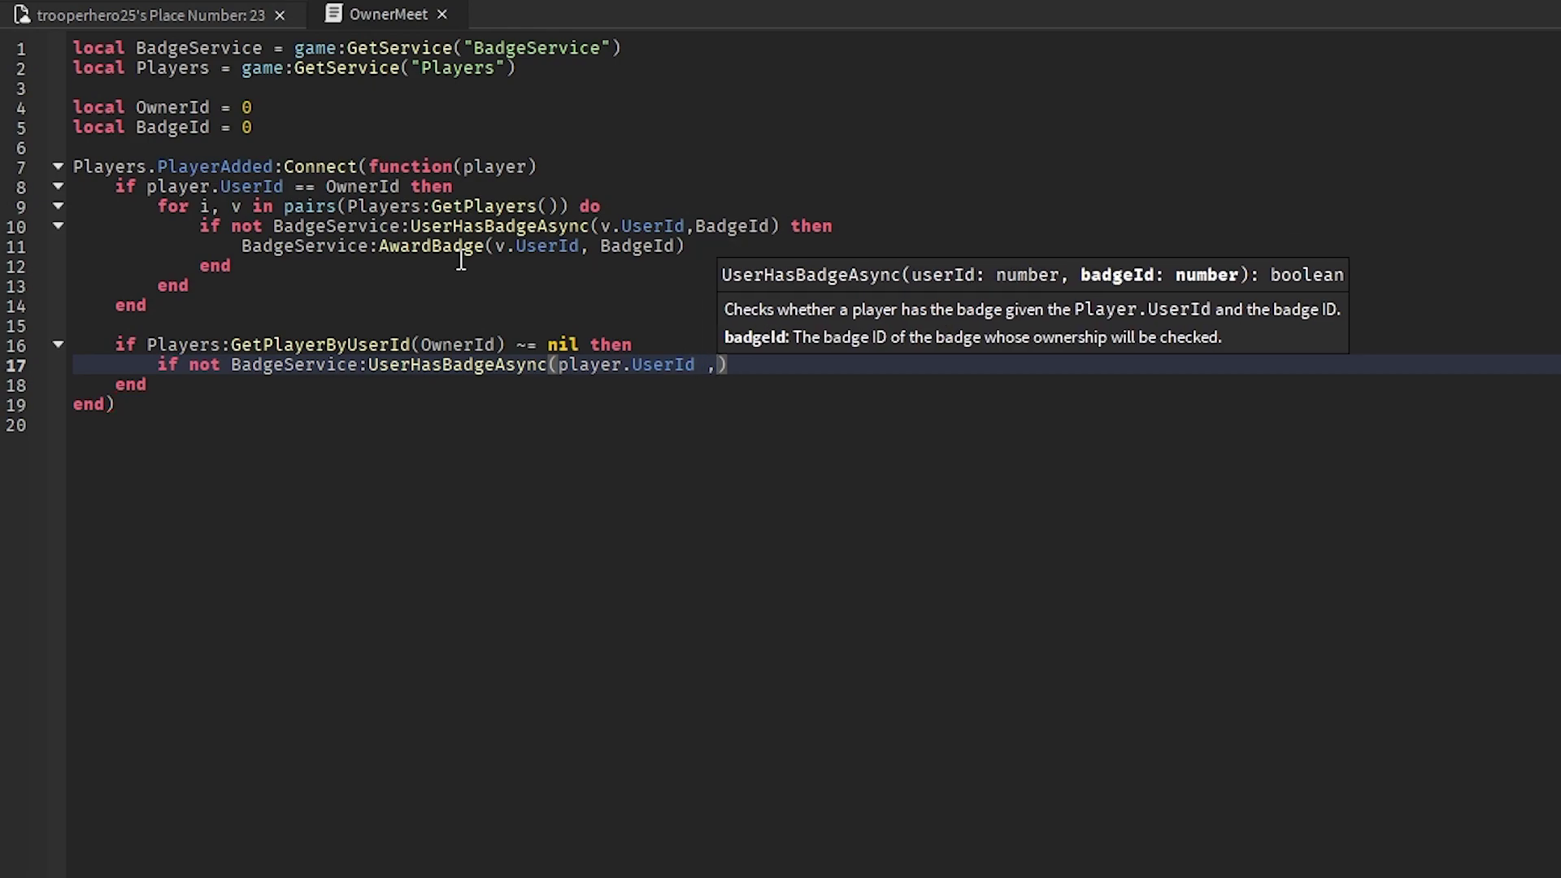
text(B)
key(Tab)
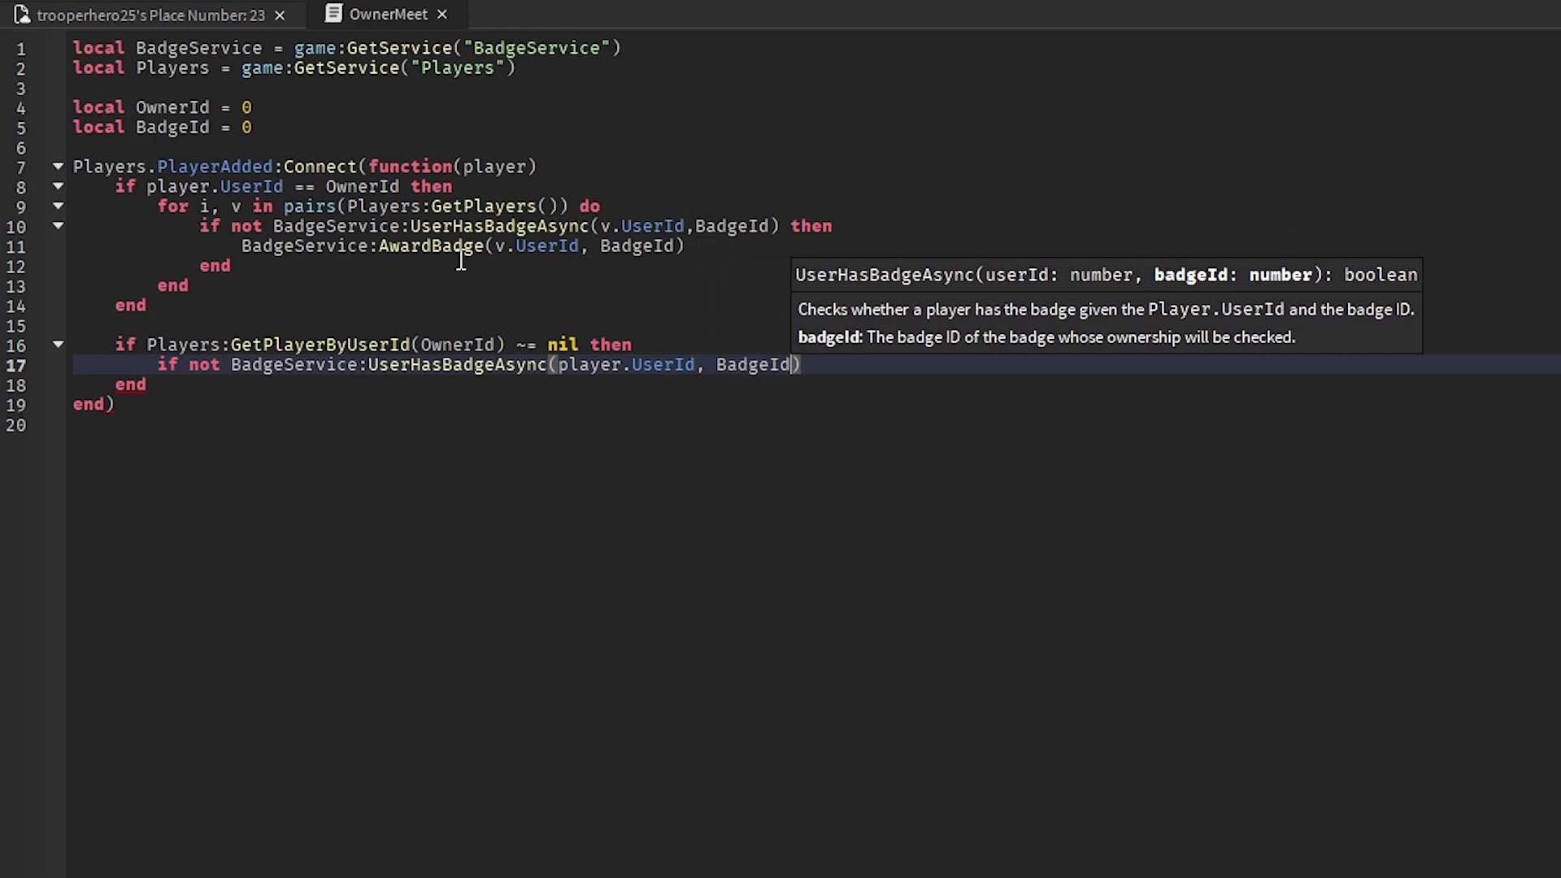
text() th)
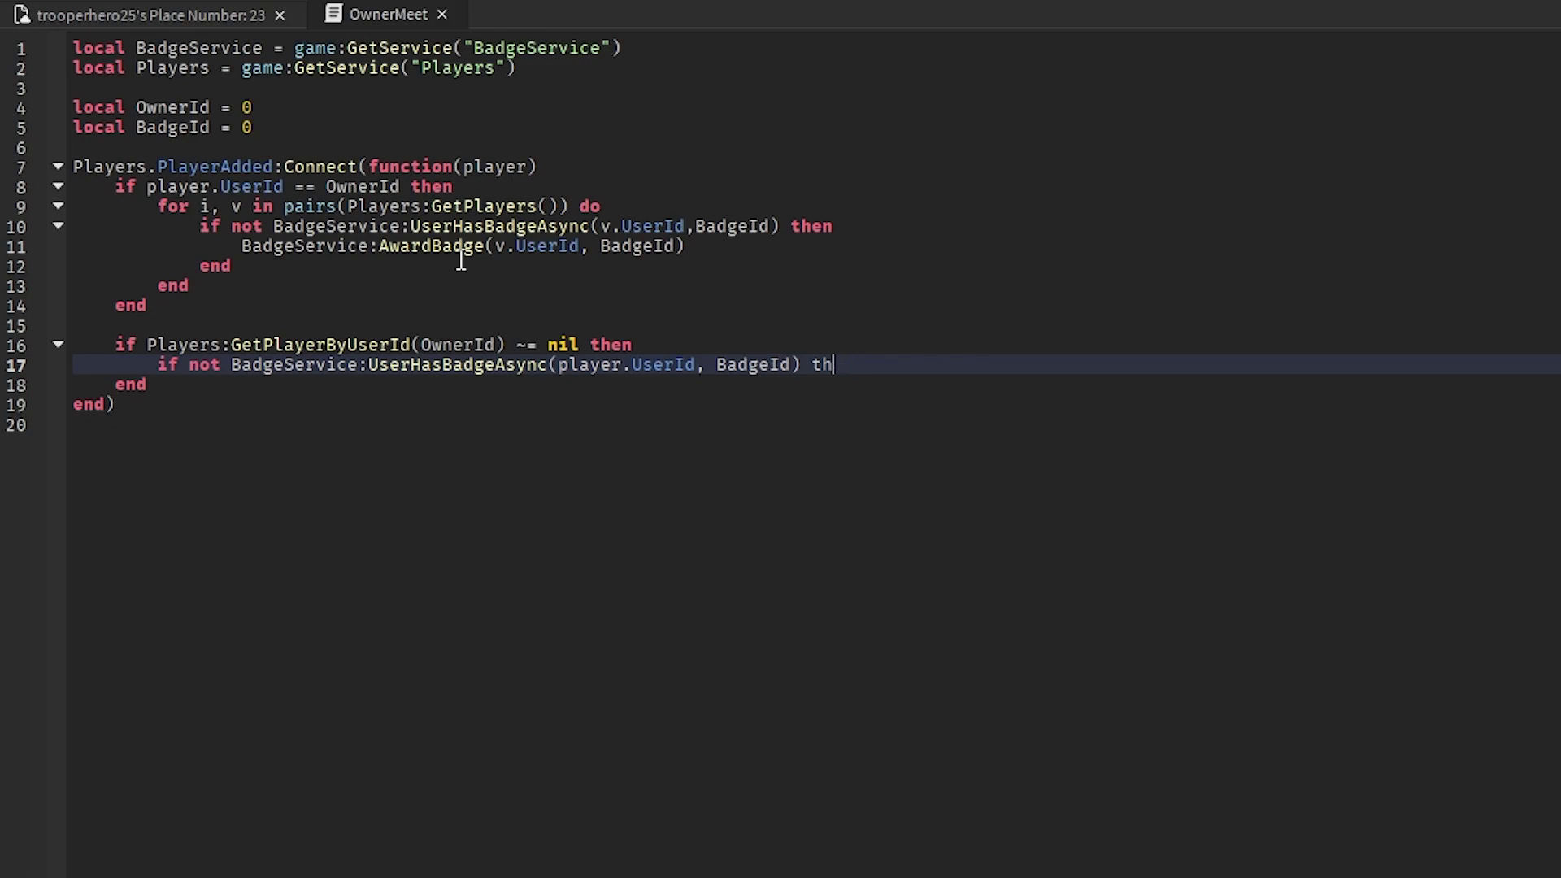
text(heen)
key(Return)
text(B)
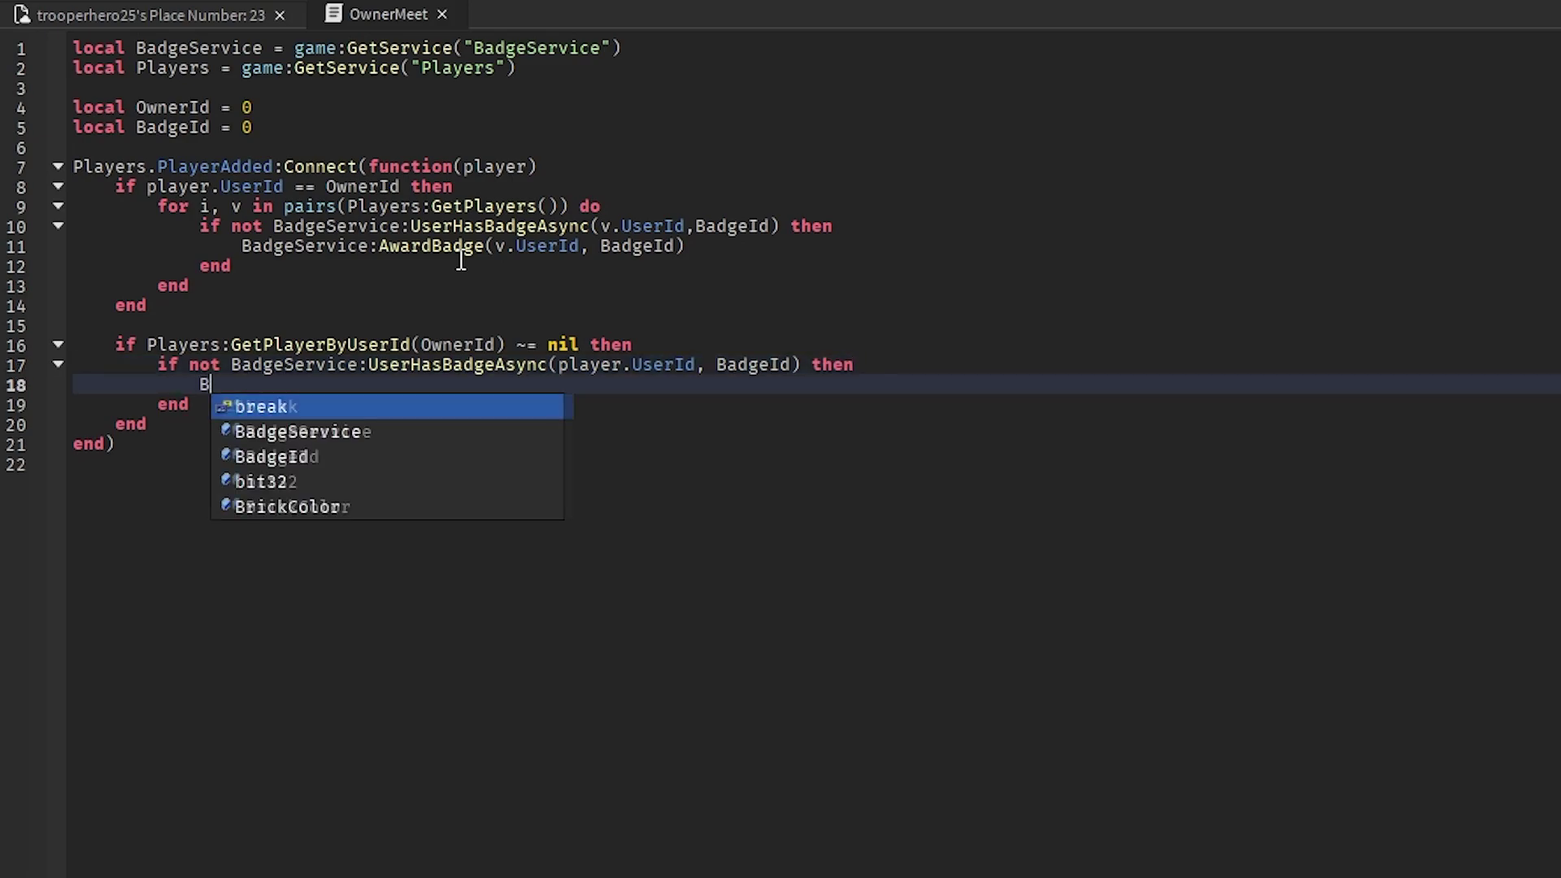
text(adgeService)
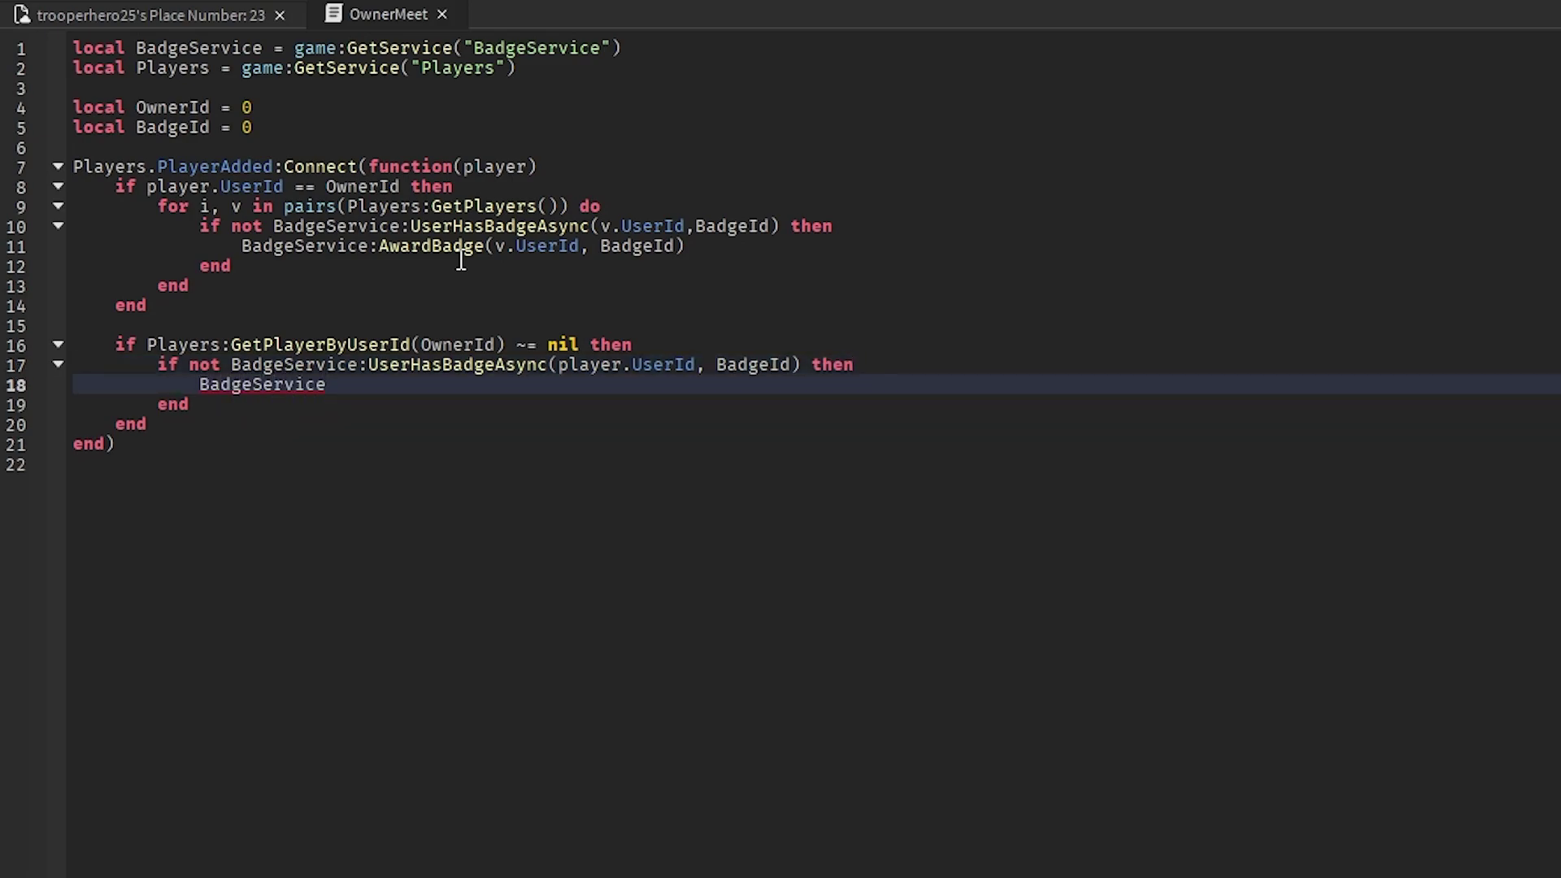
text(:Aw)
key(Tab)
text(()
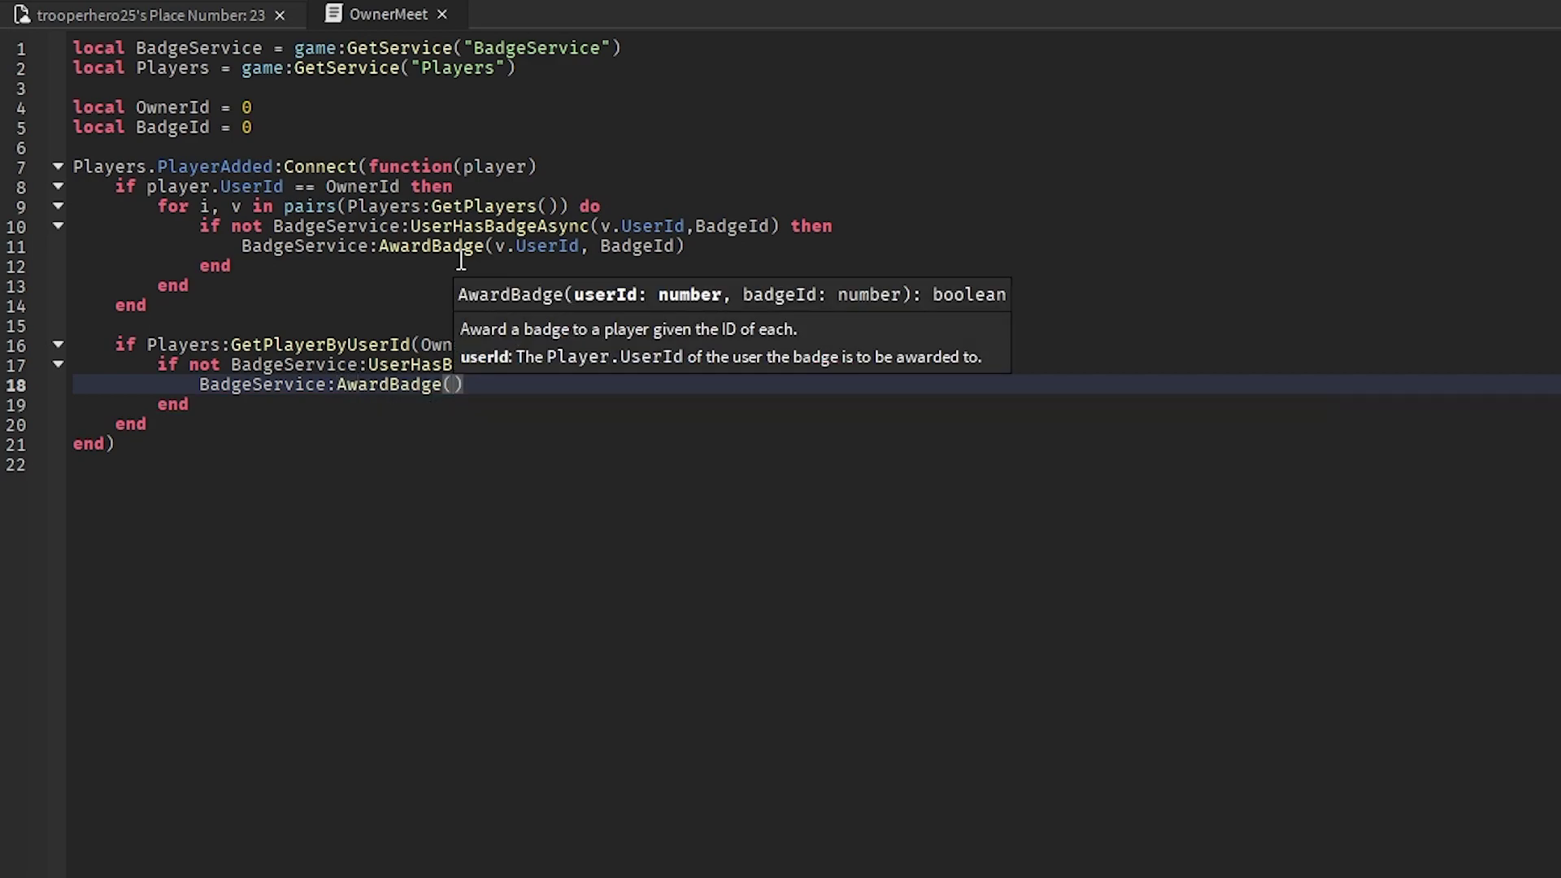
text(play)
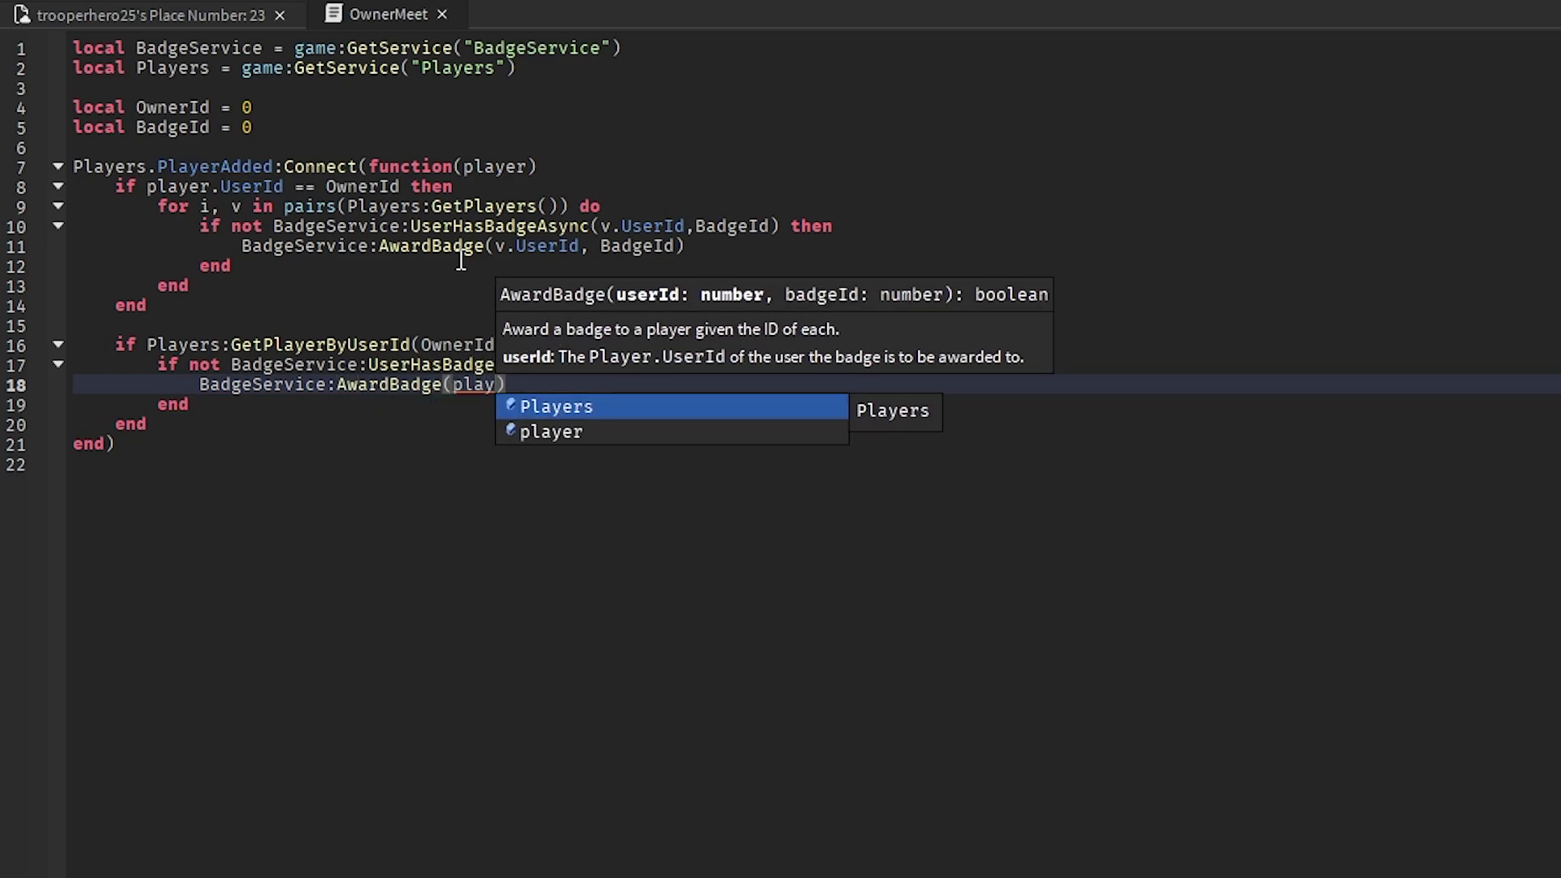
text(er.Use)
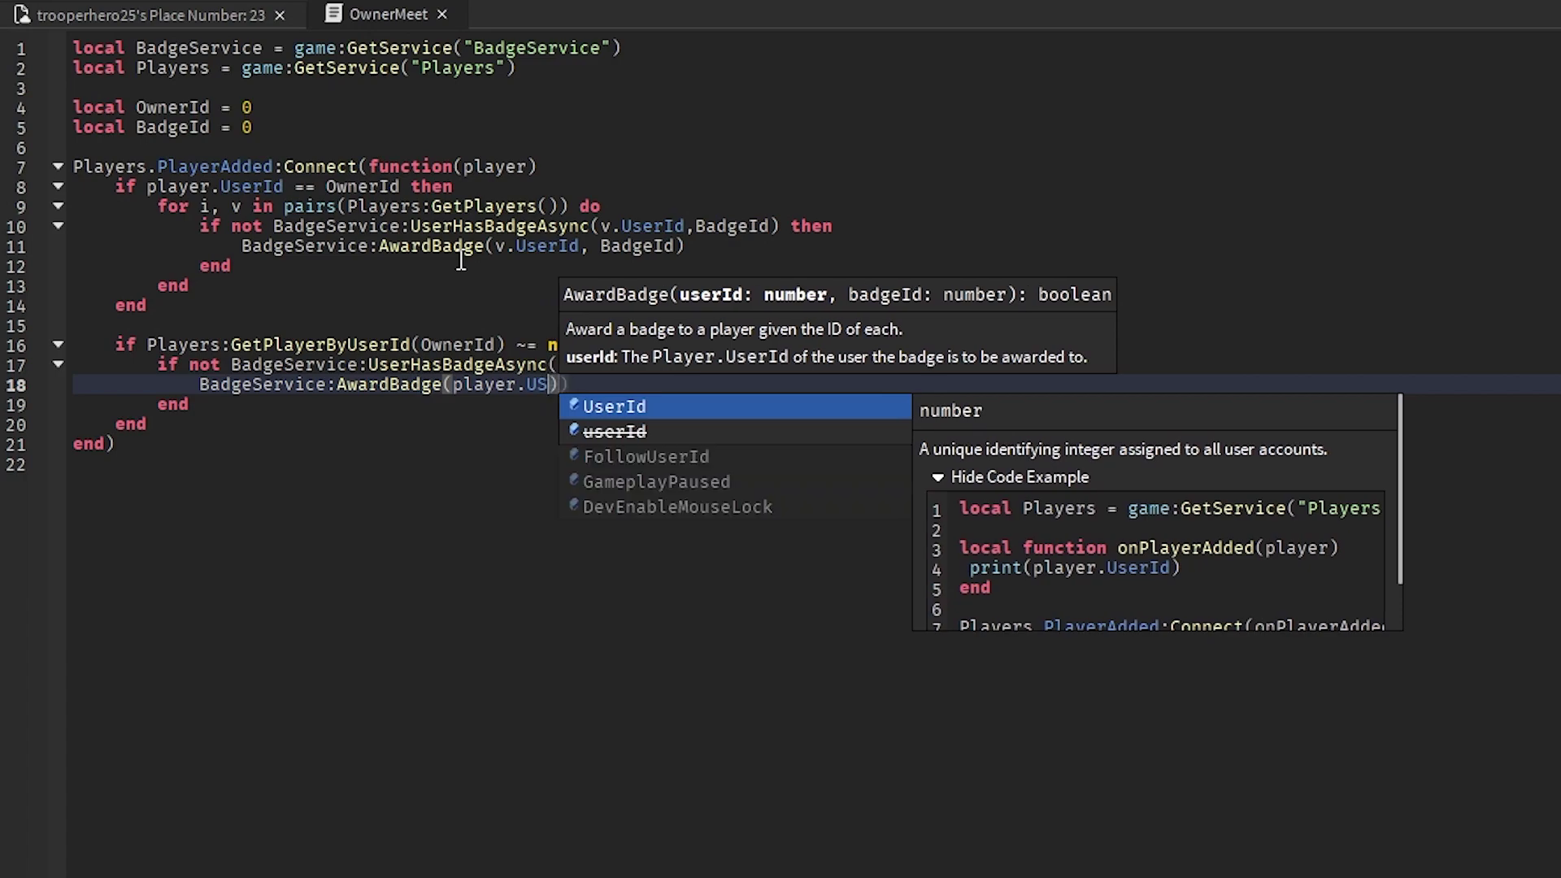
key(Tab)
text(, )
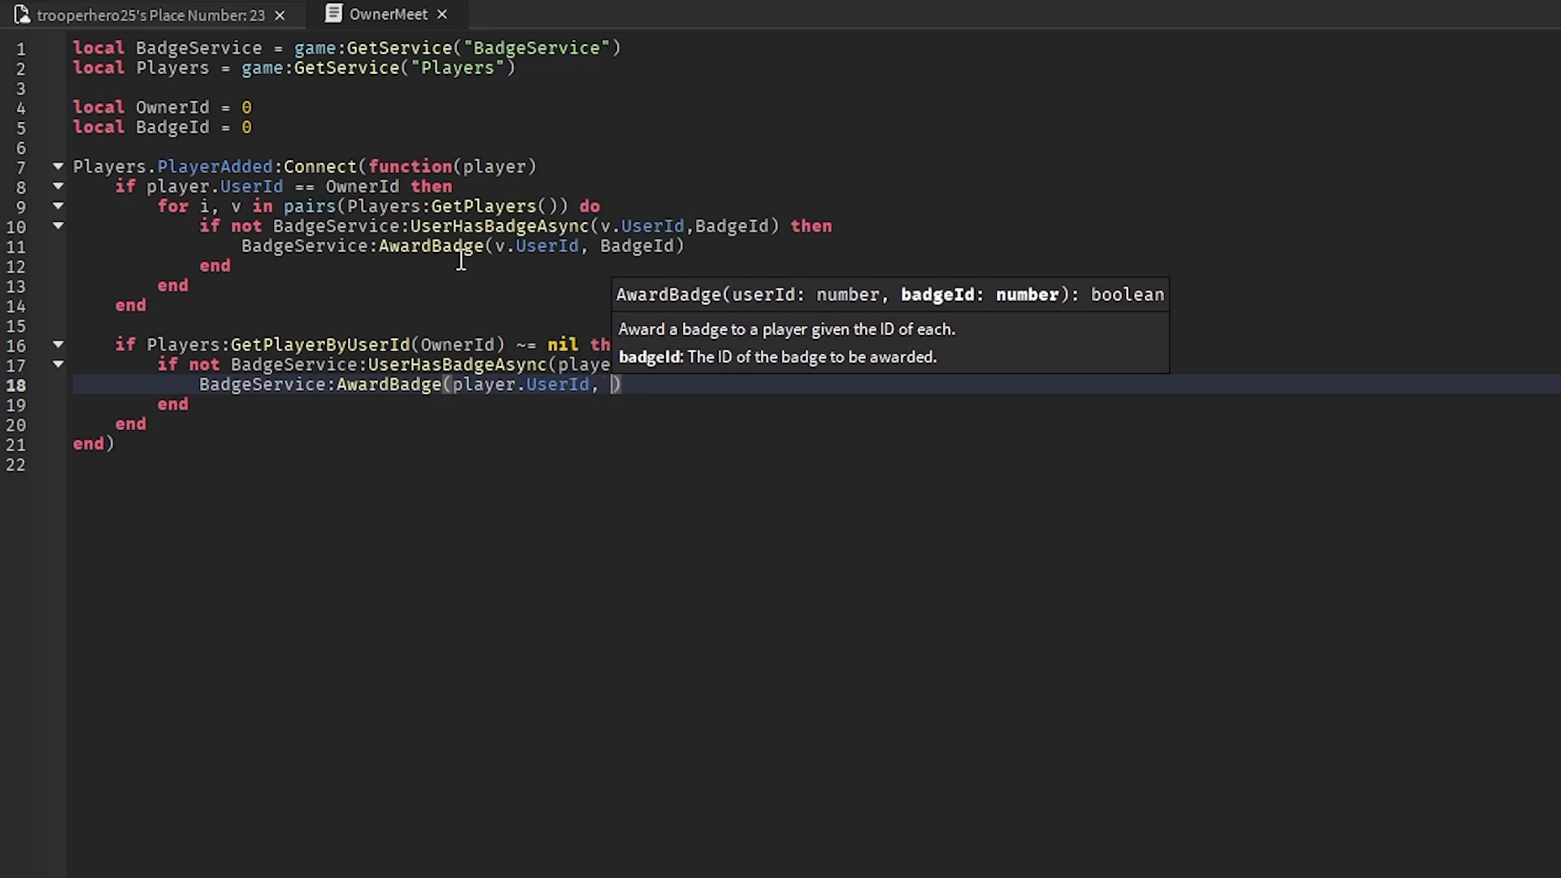
text(Bad)
key(Tab)
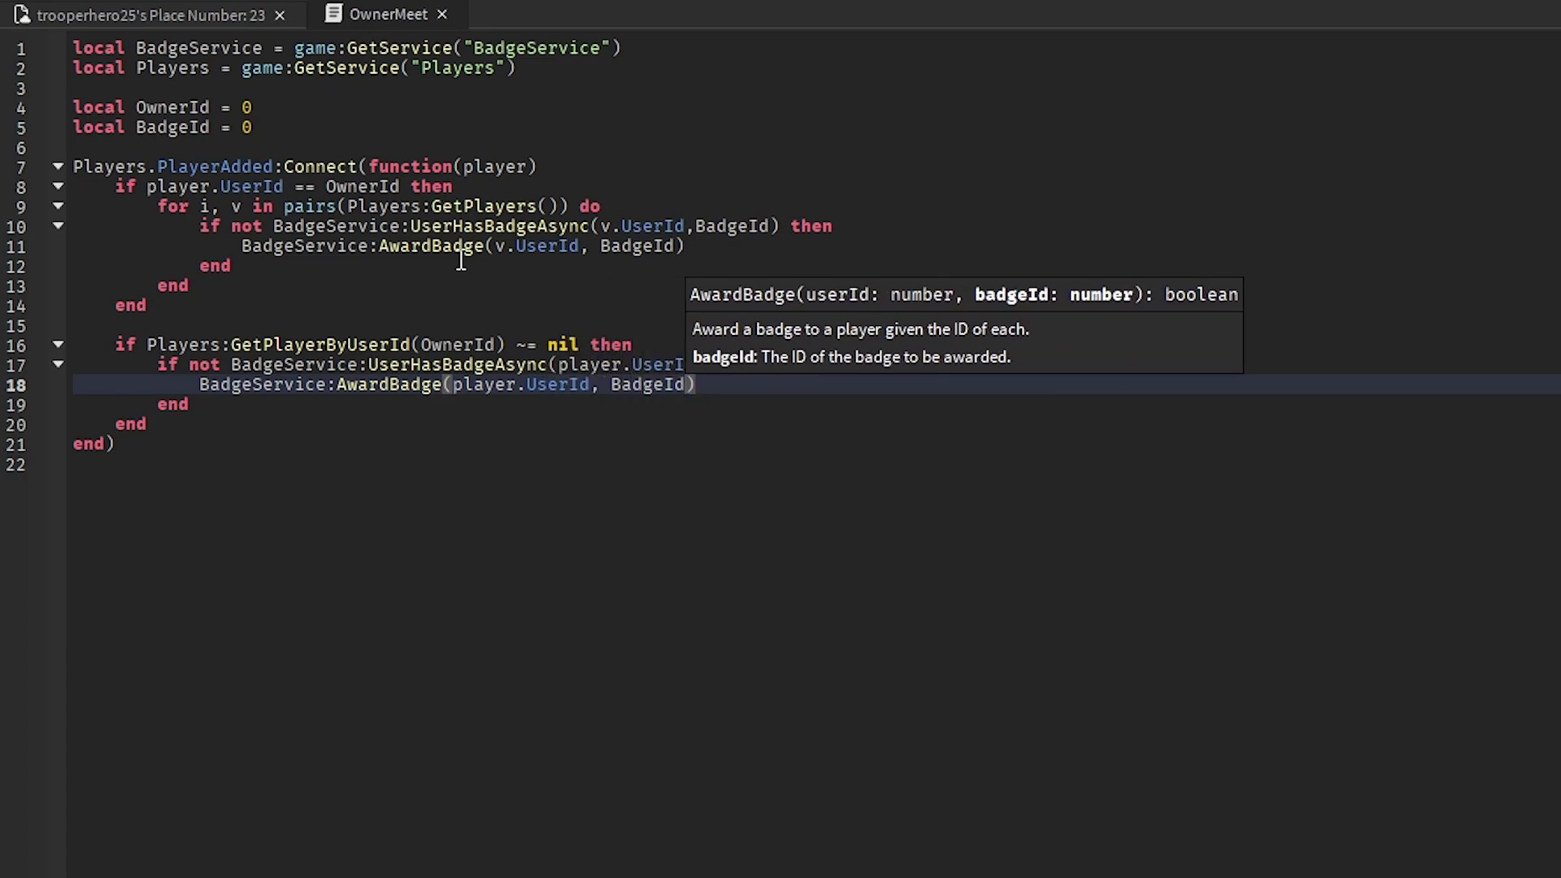
- Select and copy the account's user ID from the Roblox profile page address
click(103, 464)
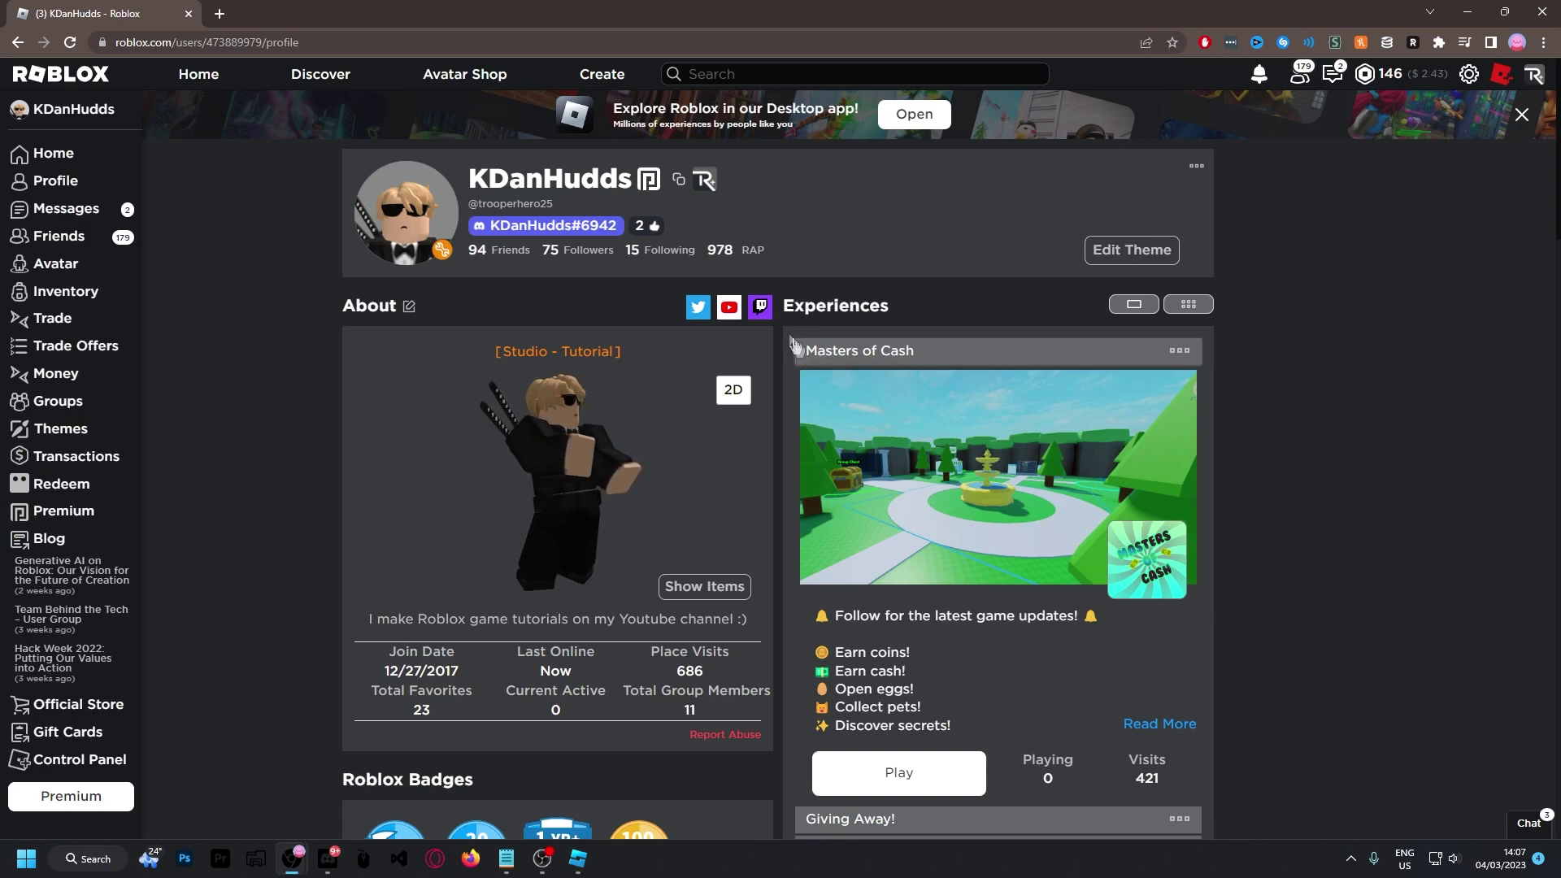
double_click(253, 43)
key(ctrl+c)
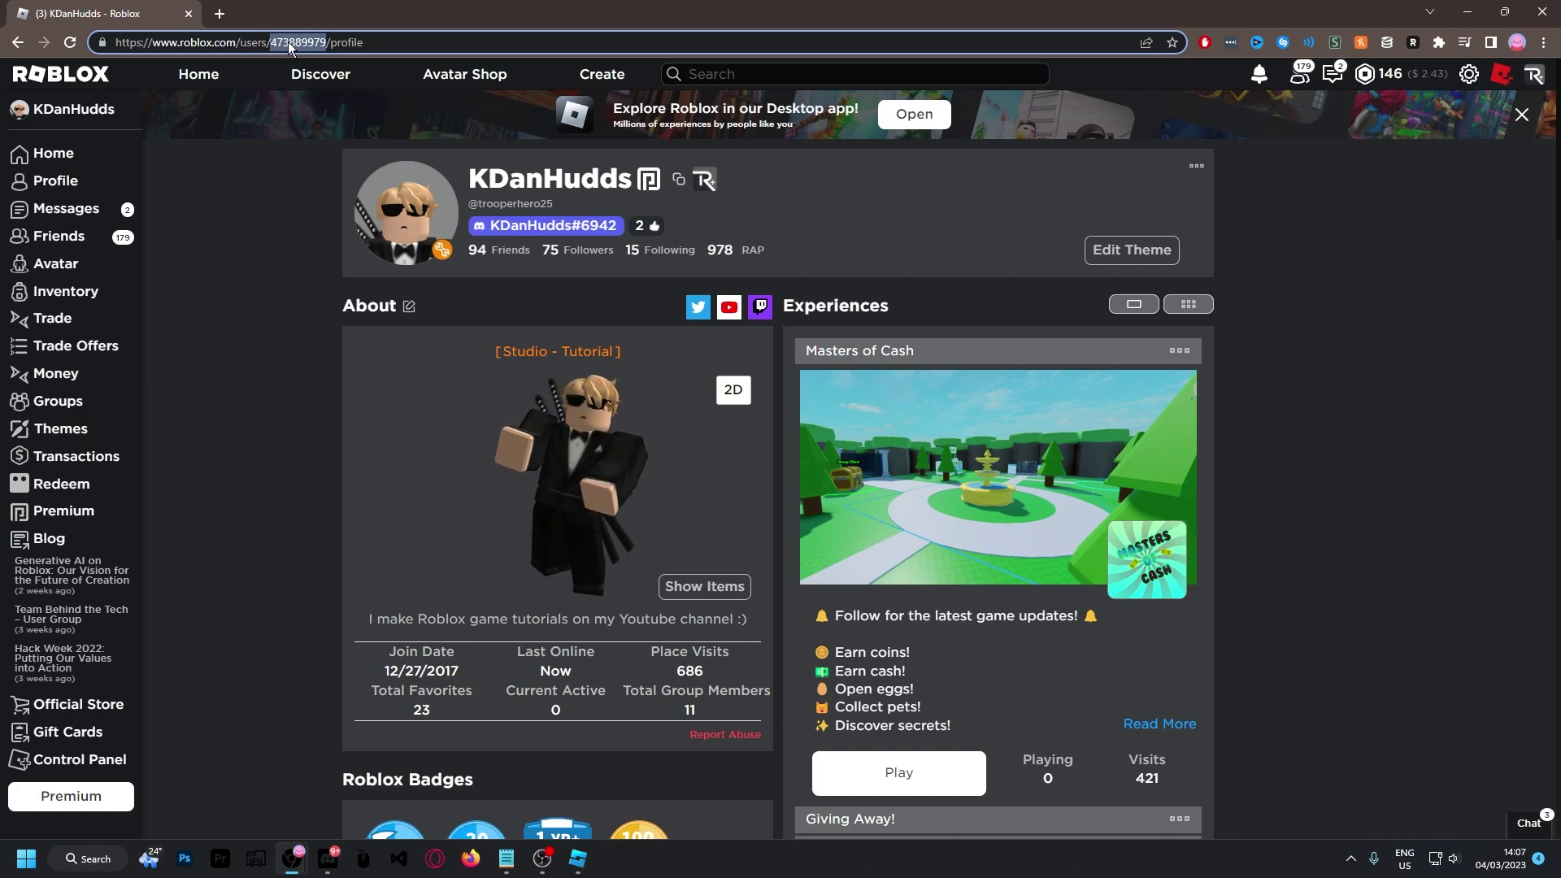
click(244, 377)
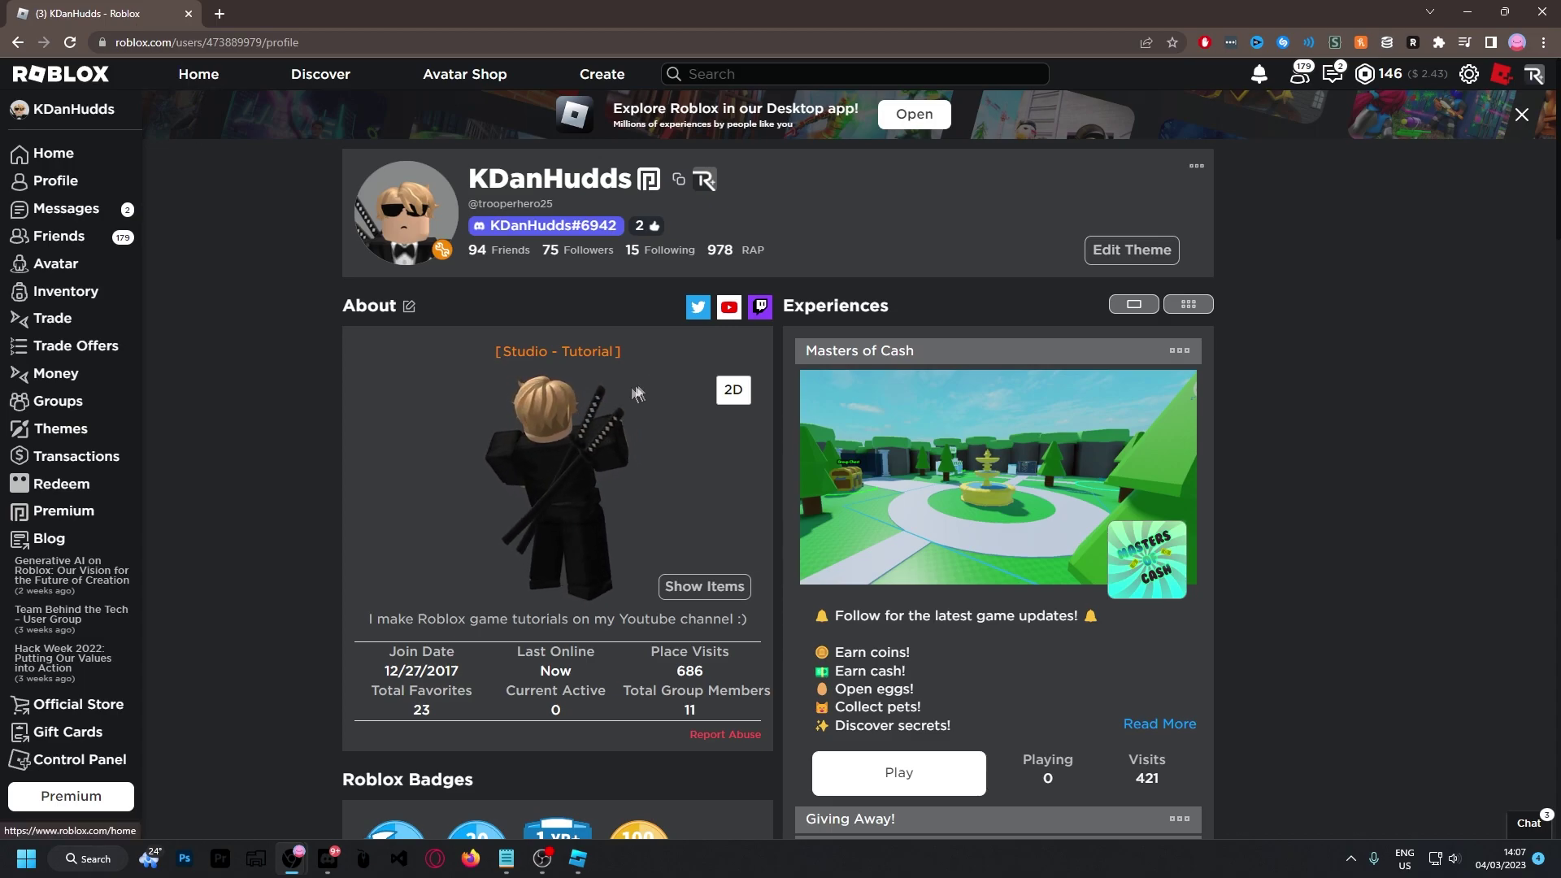
- Replace OwnerId's placeholder 0 in the OwnerMeet script with the copied user ID
click(1464, 9)
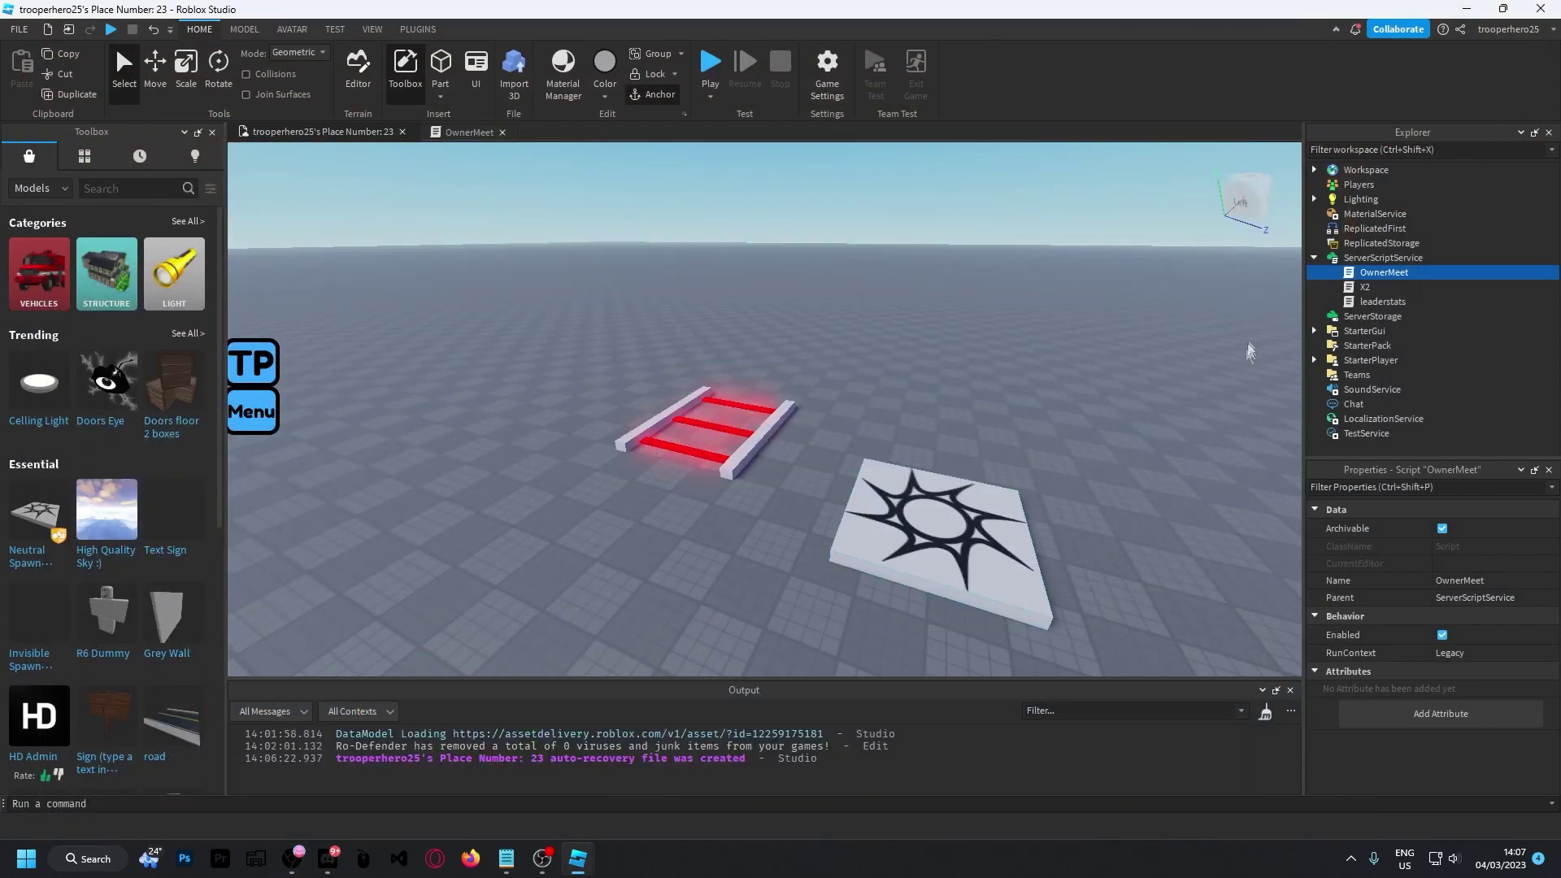
double_click(1382, 272)
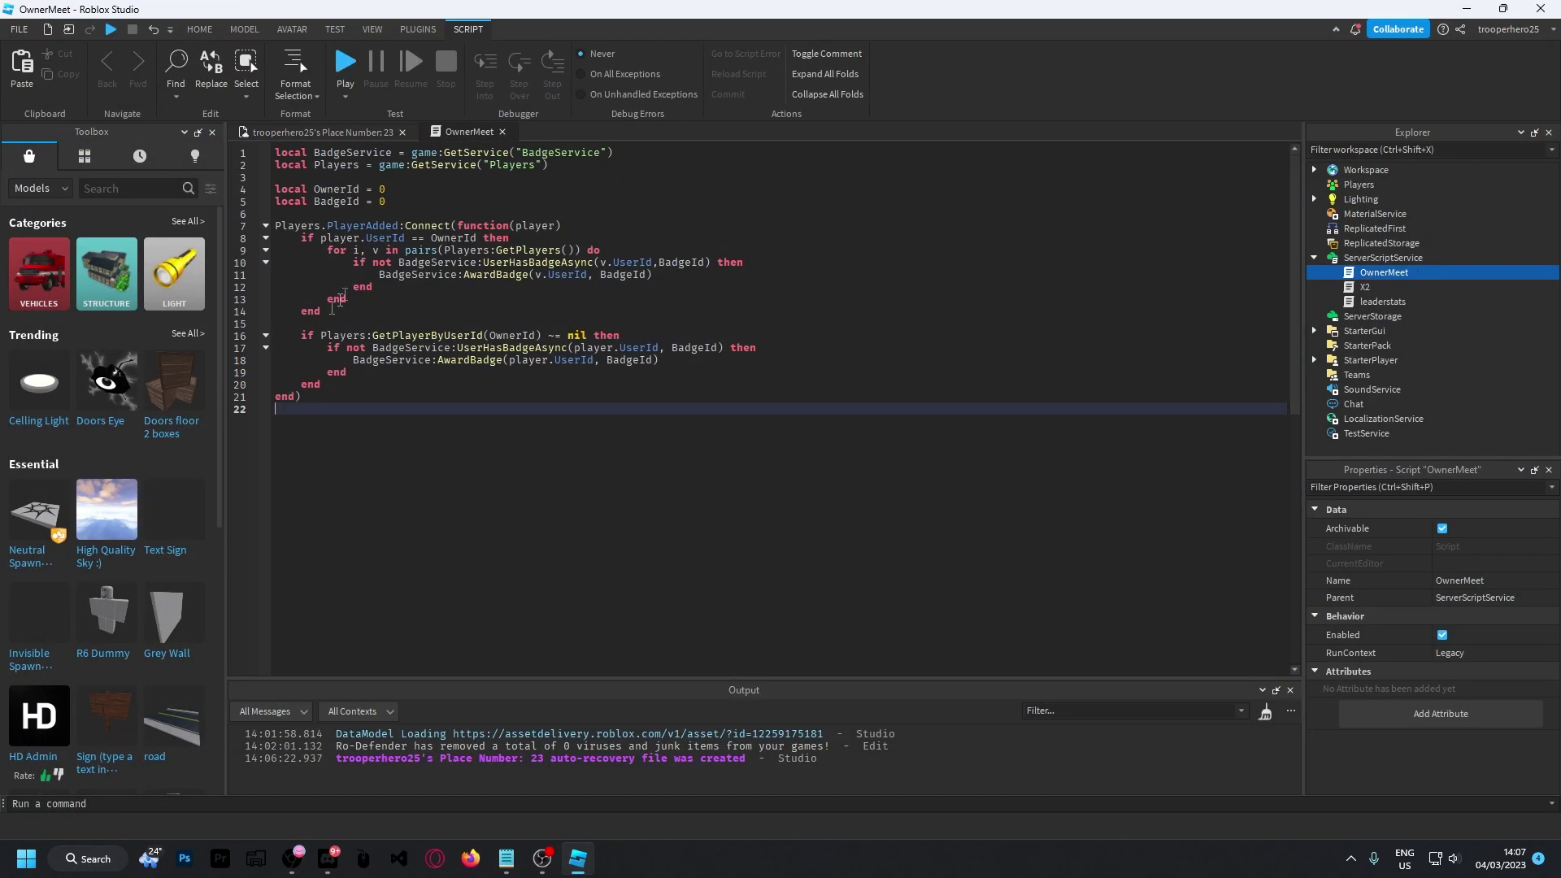
double_click(382, 189)
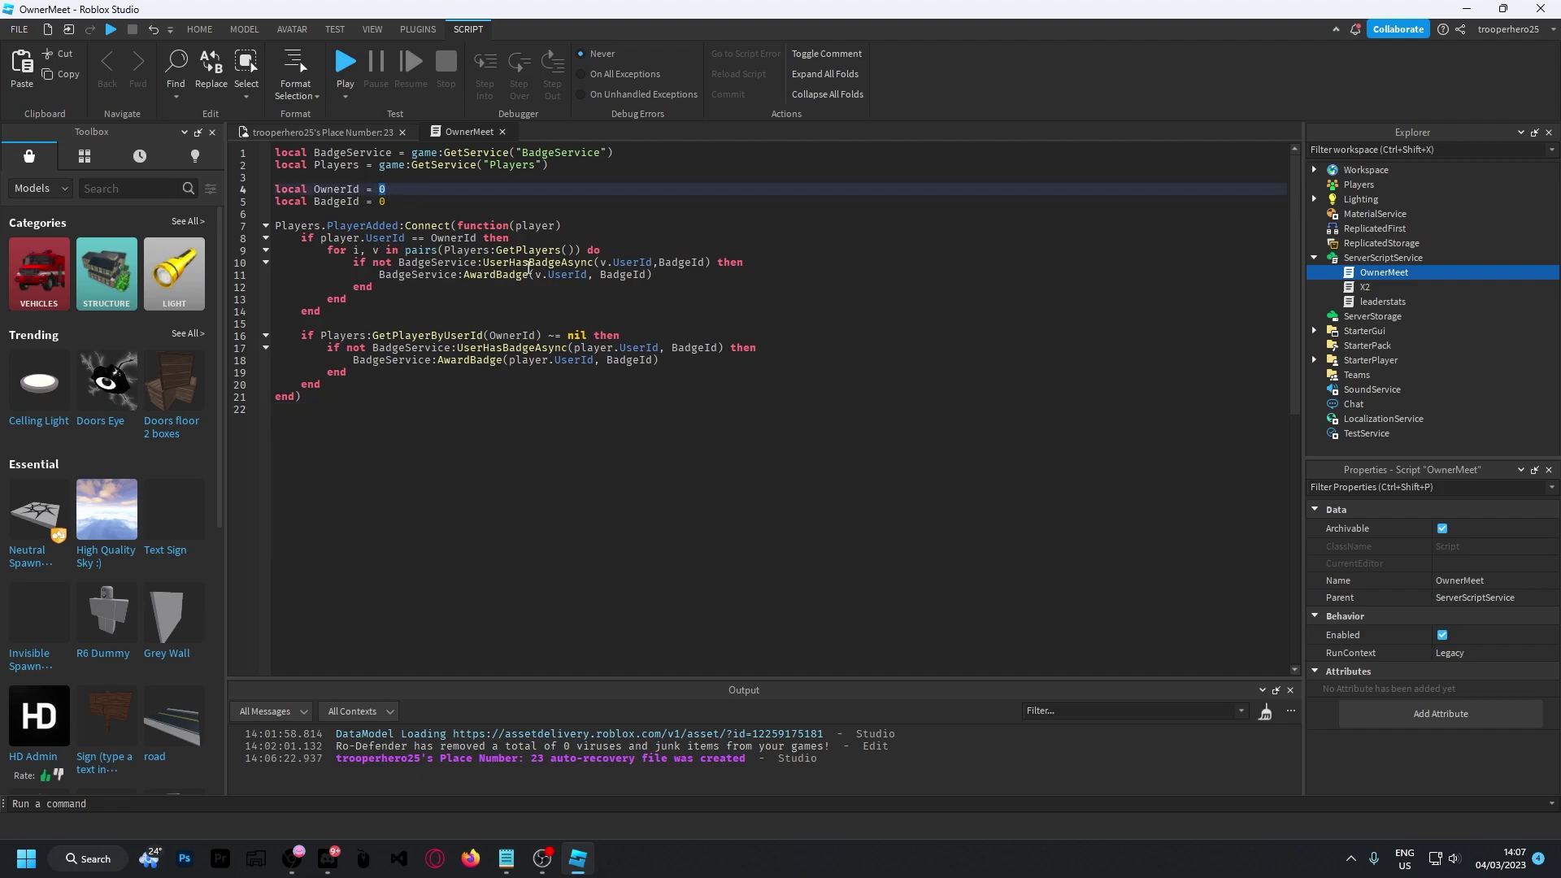
key(ctrl+v)
- Switch from the OwnerMeet script back to the place's 3D view
mouse_move(399, 189)
mouse_down()
mouse_move(436, 180)
mouse_move(367, 181)
mouse_up()
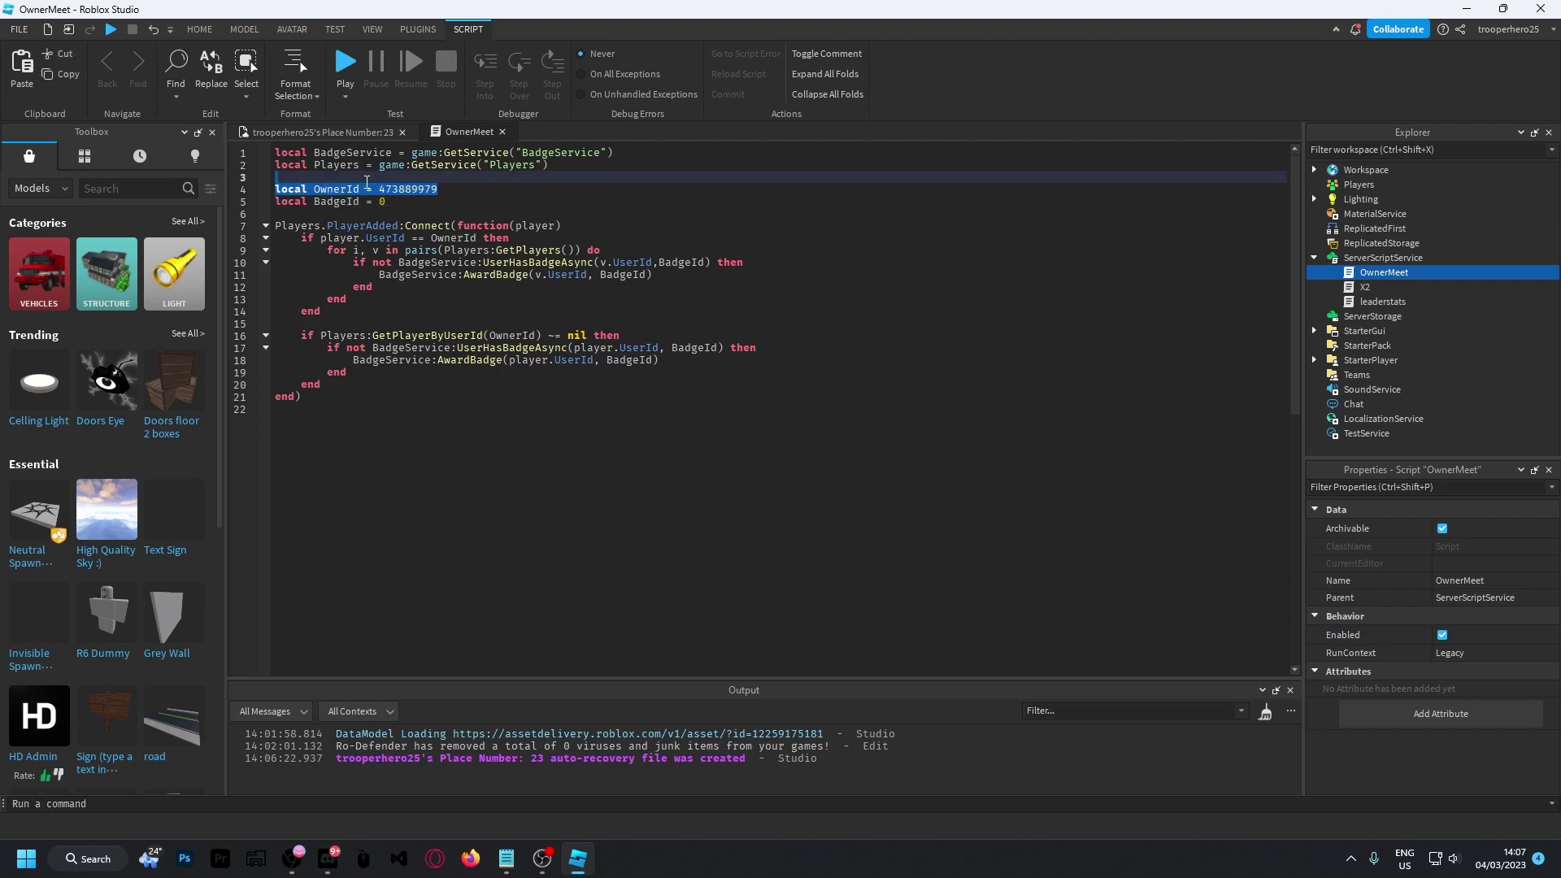
click(367, 181)
click(323, 132)
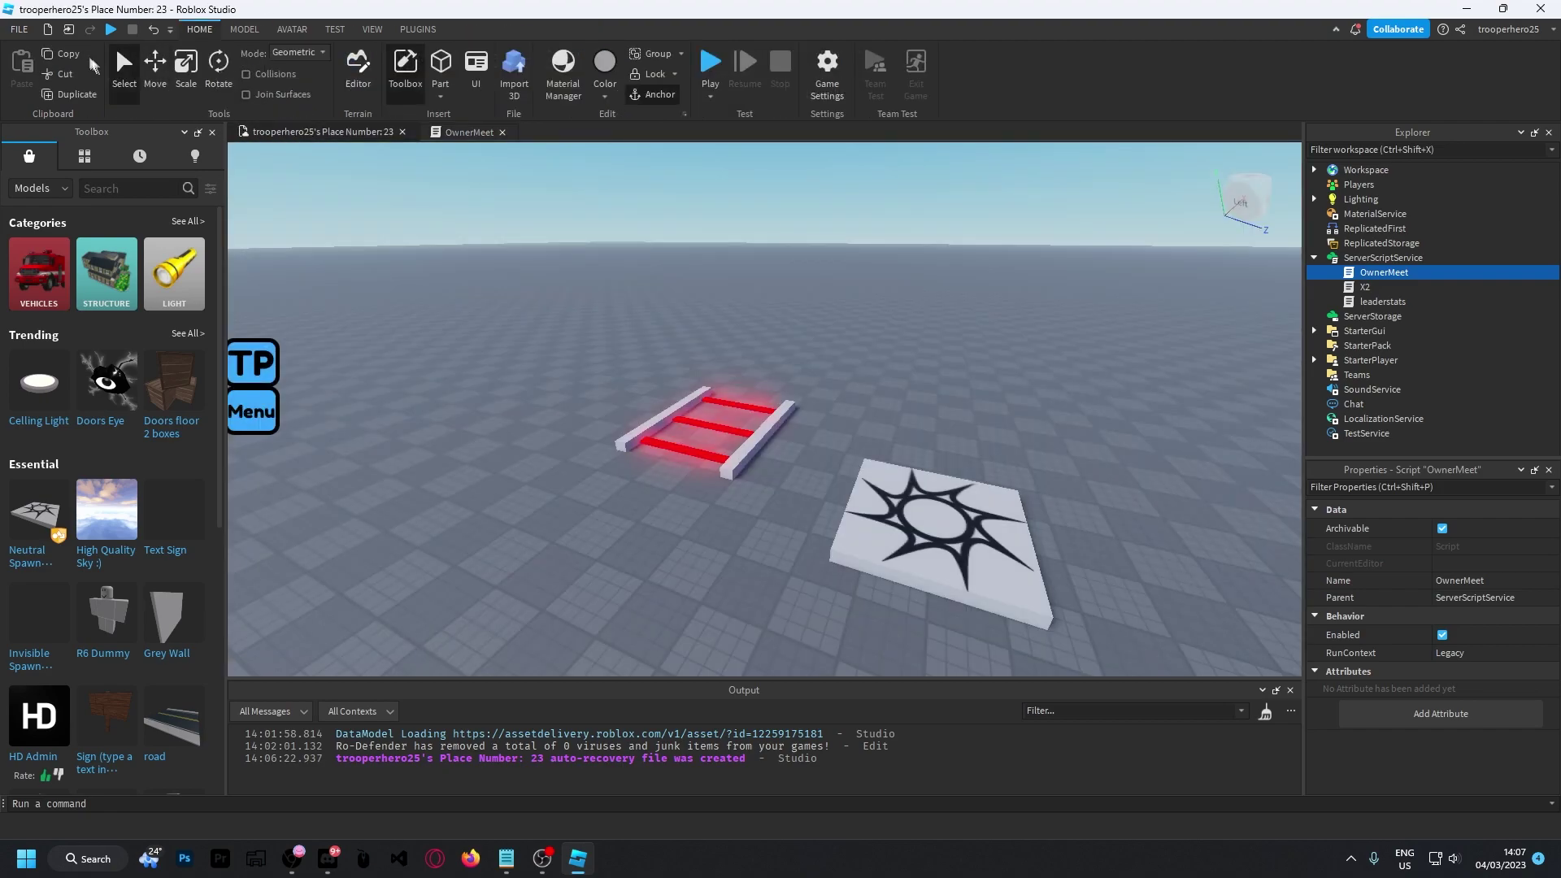
- Go to File > Game Settings > Monetization and choose Create under Badges
click(17, 30)
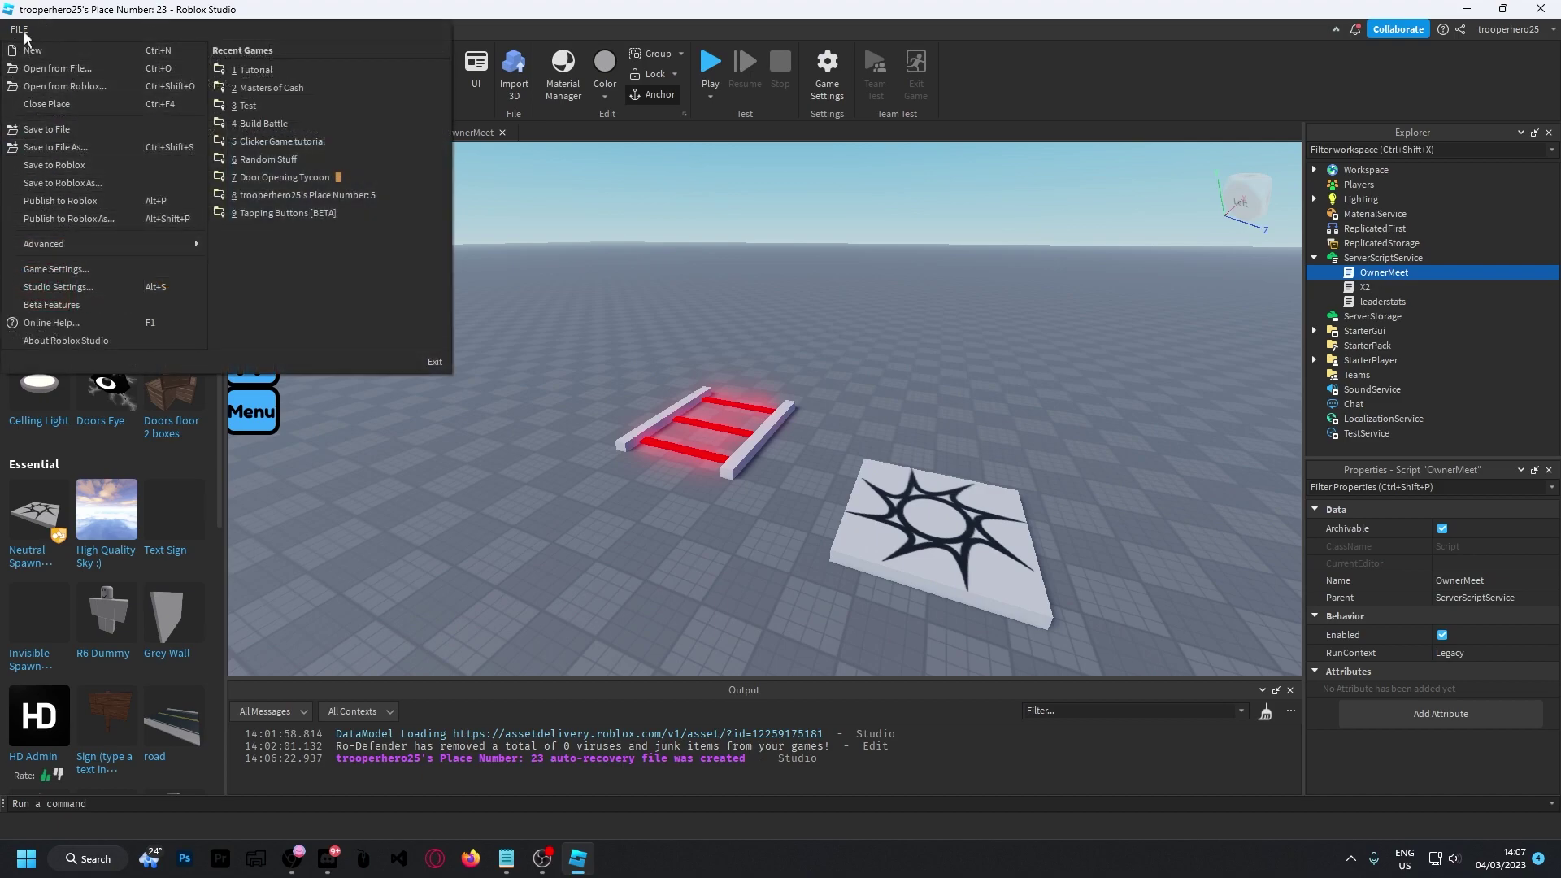
click(19, 29)
click(56, 269)
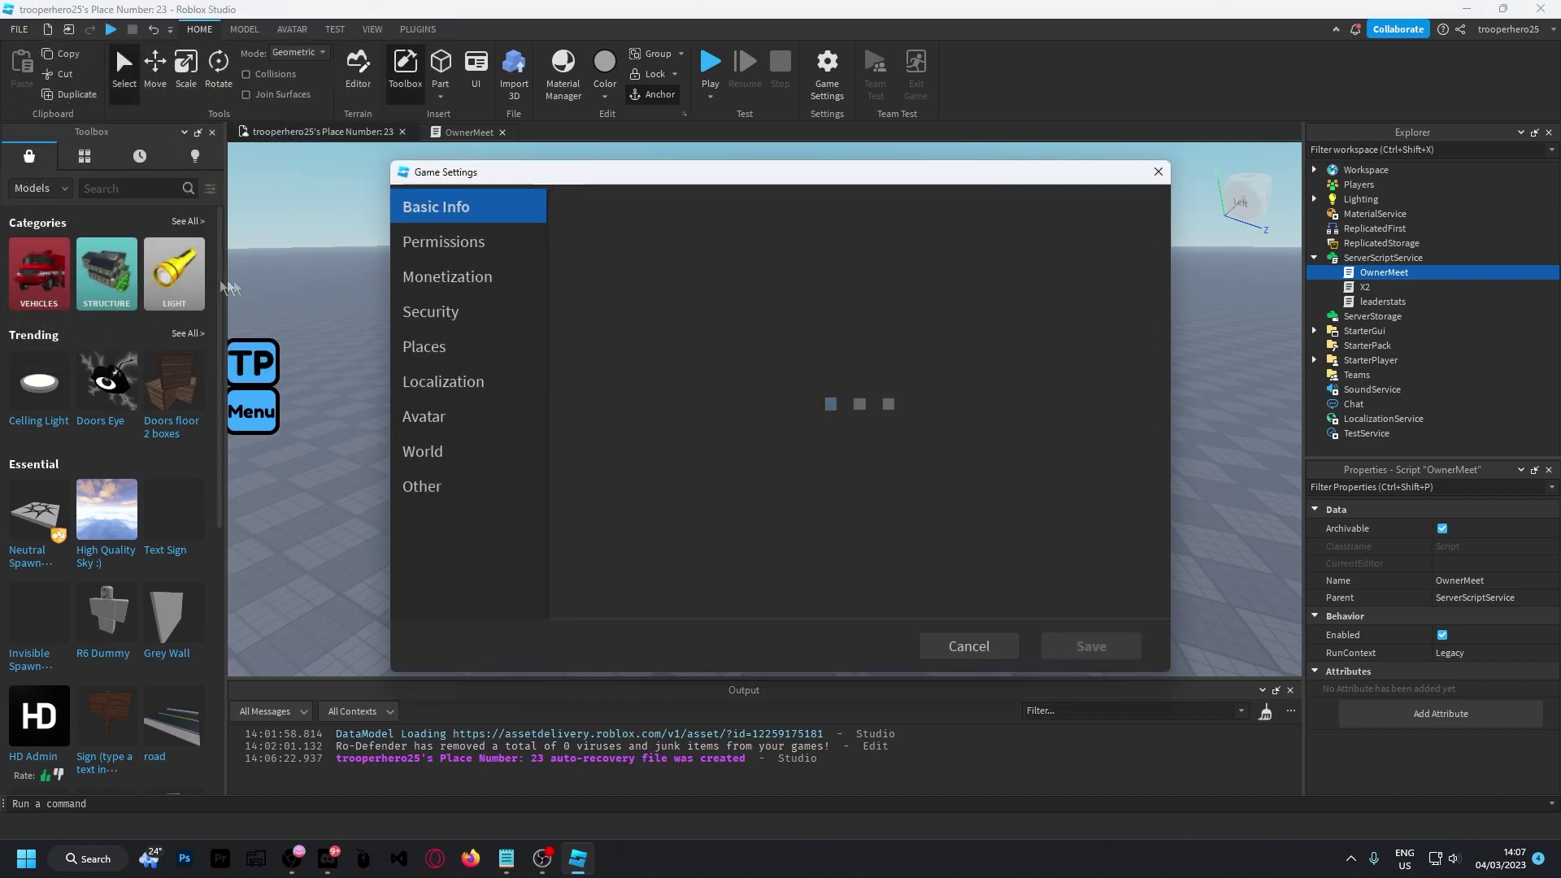
click(469, 278)
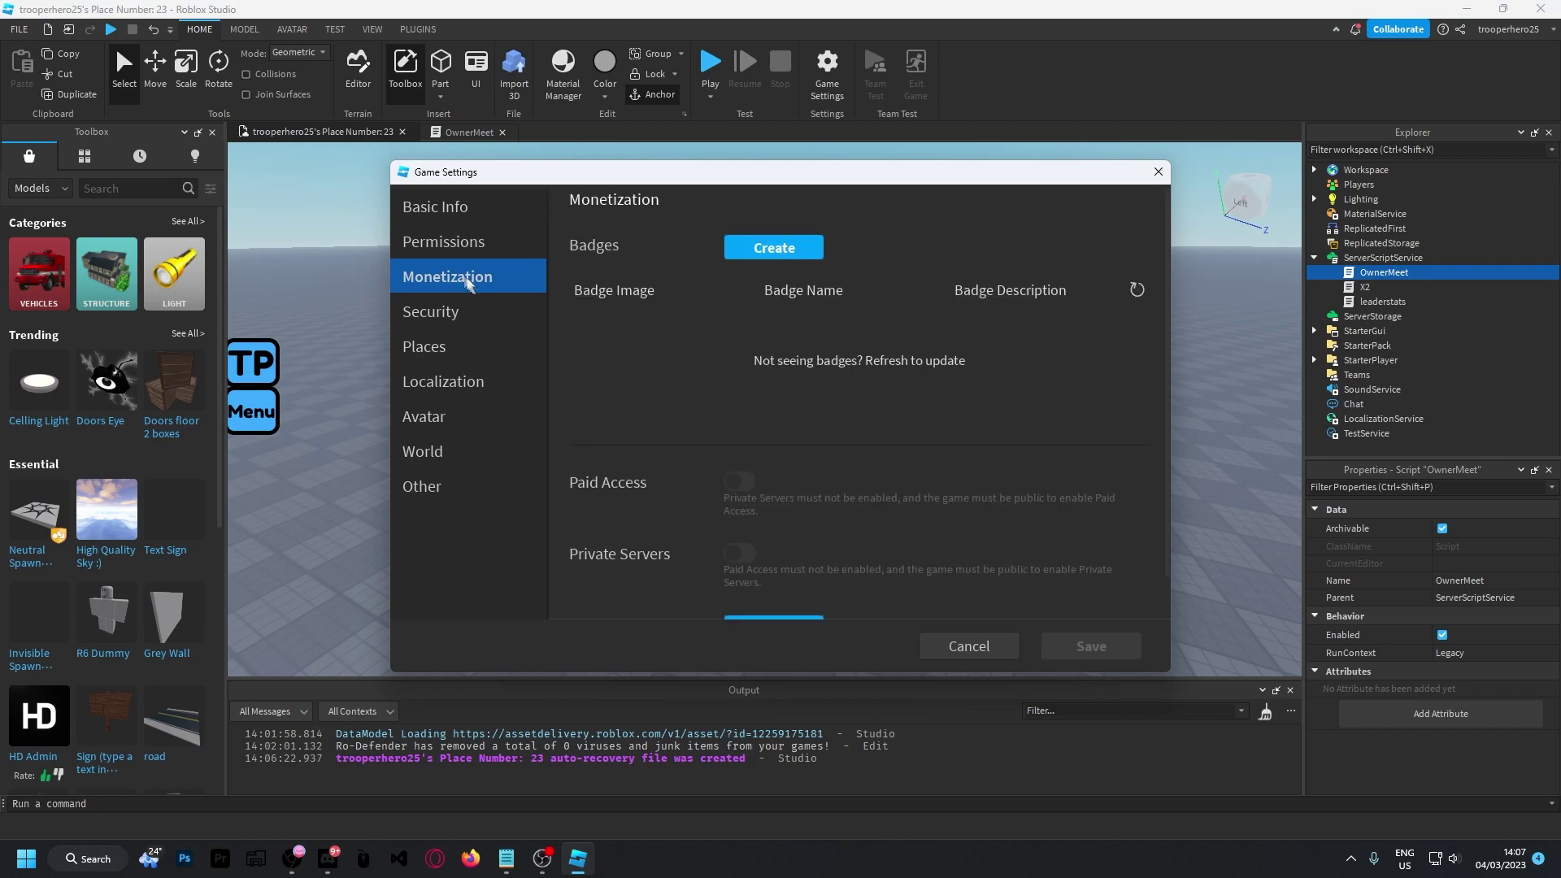
click(773, 247)
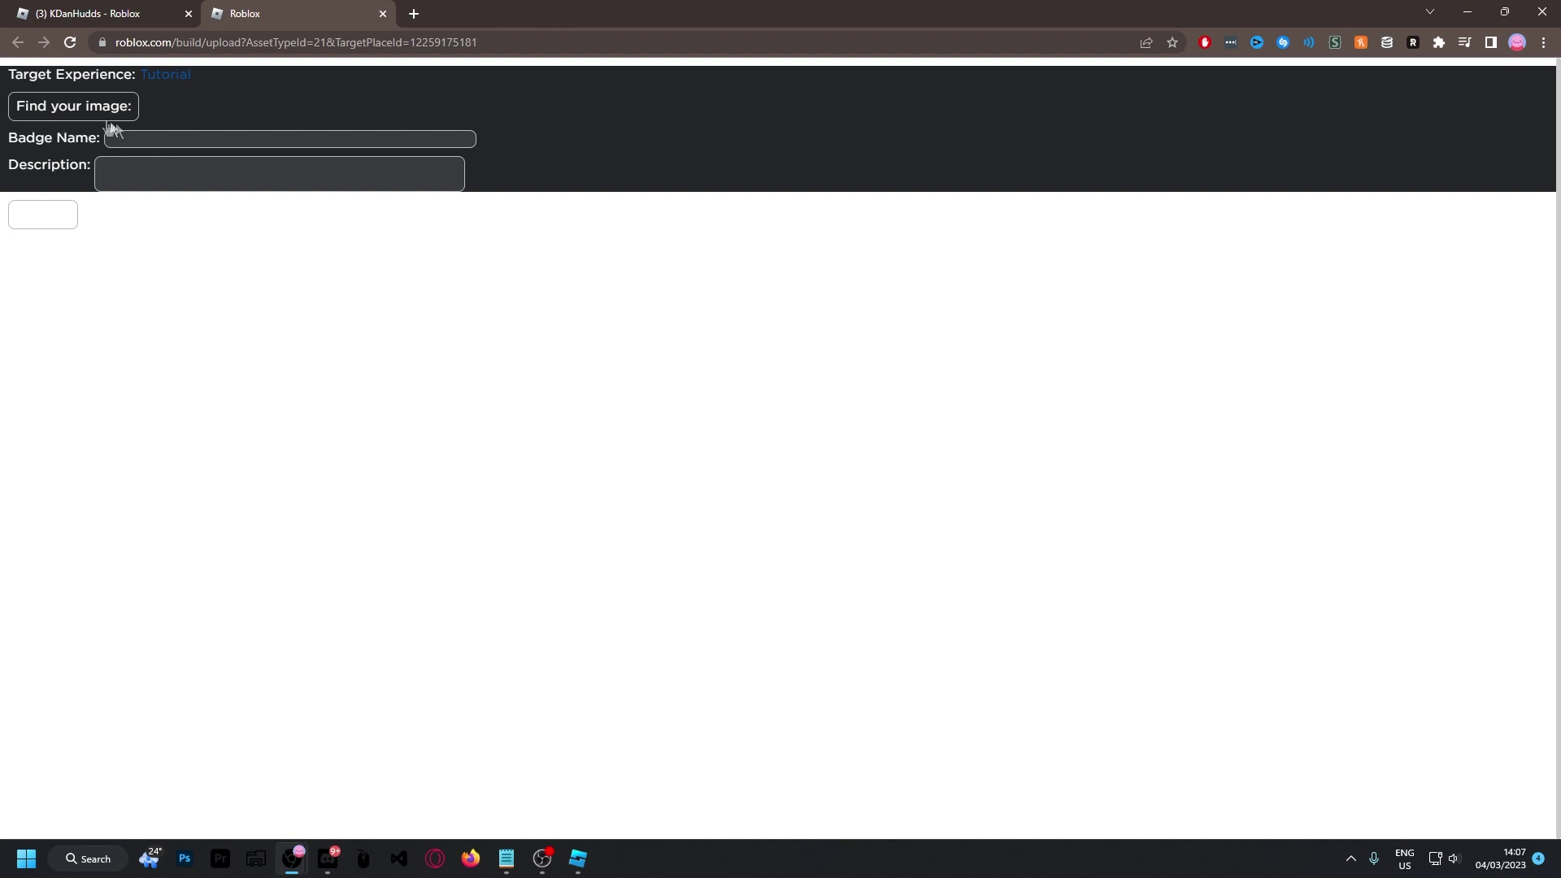
- Upload a badge named 'You met the creator' with the description 'well done'
drag(263, 139, 34, 100)
text(You )
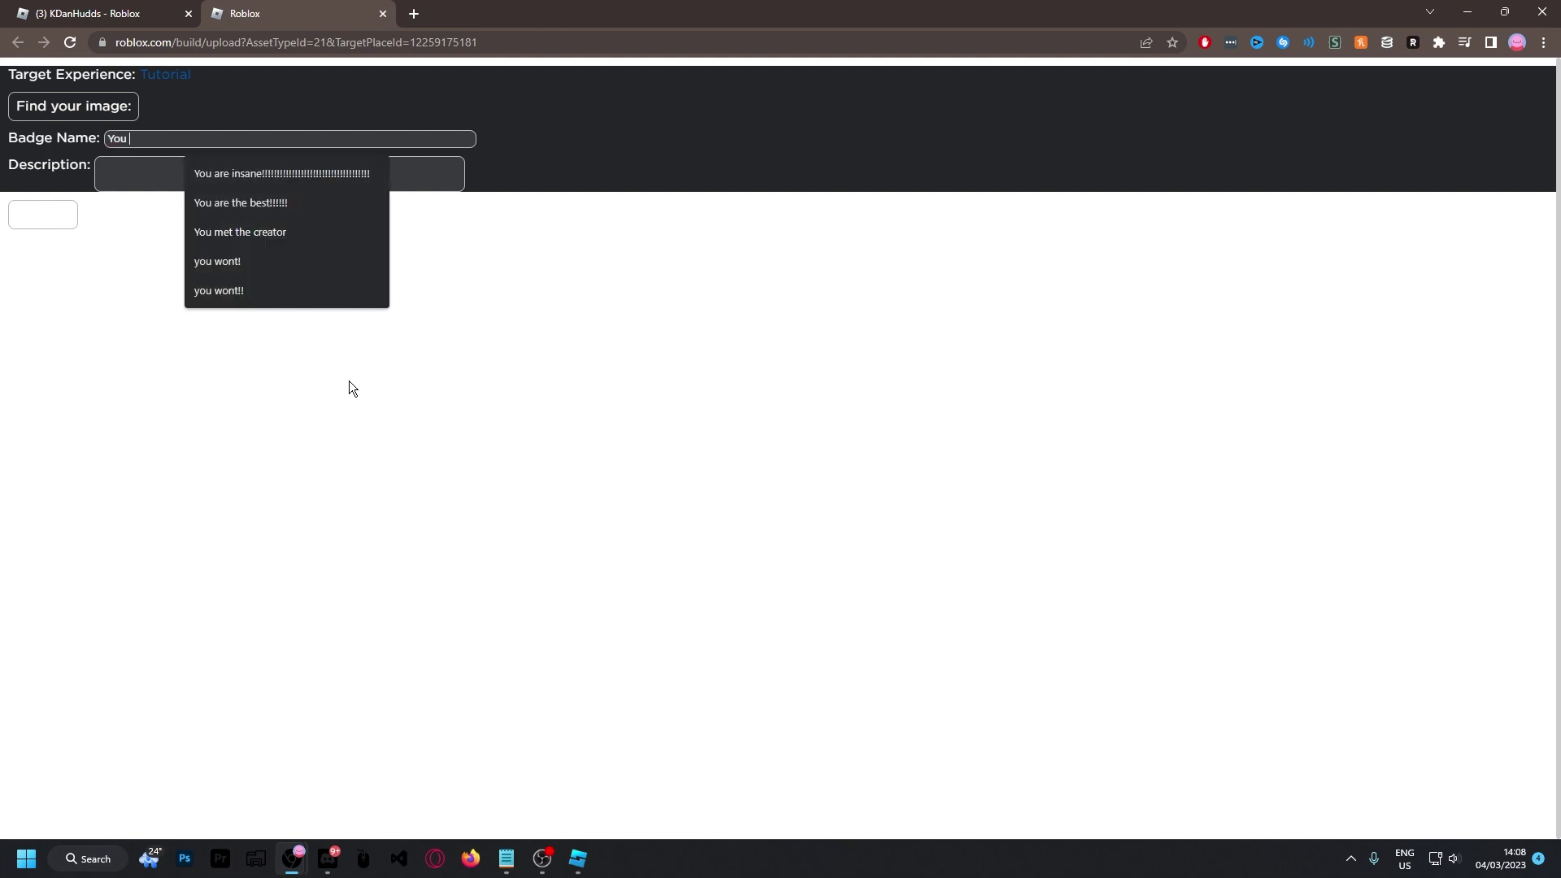
text(Met)
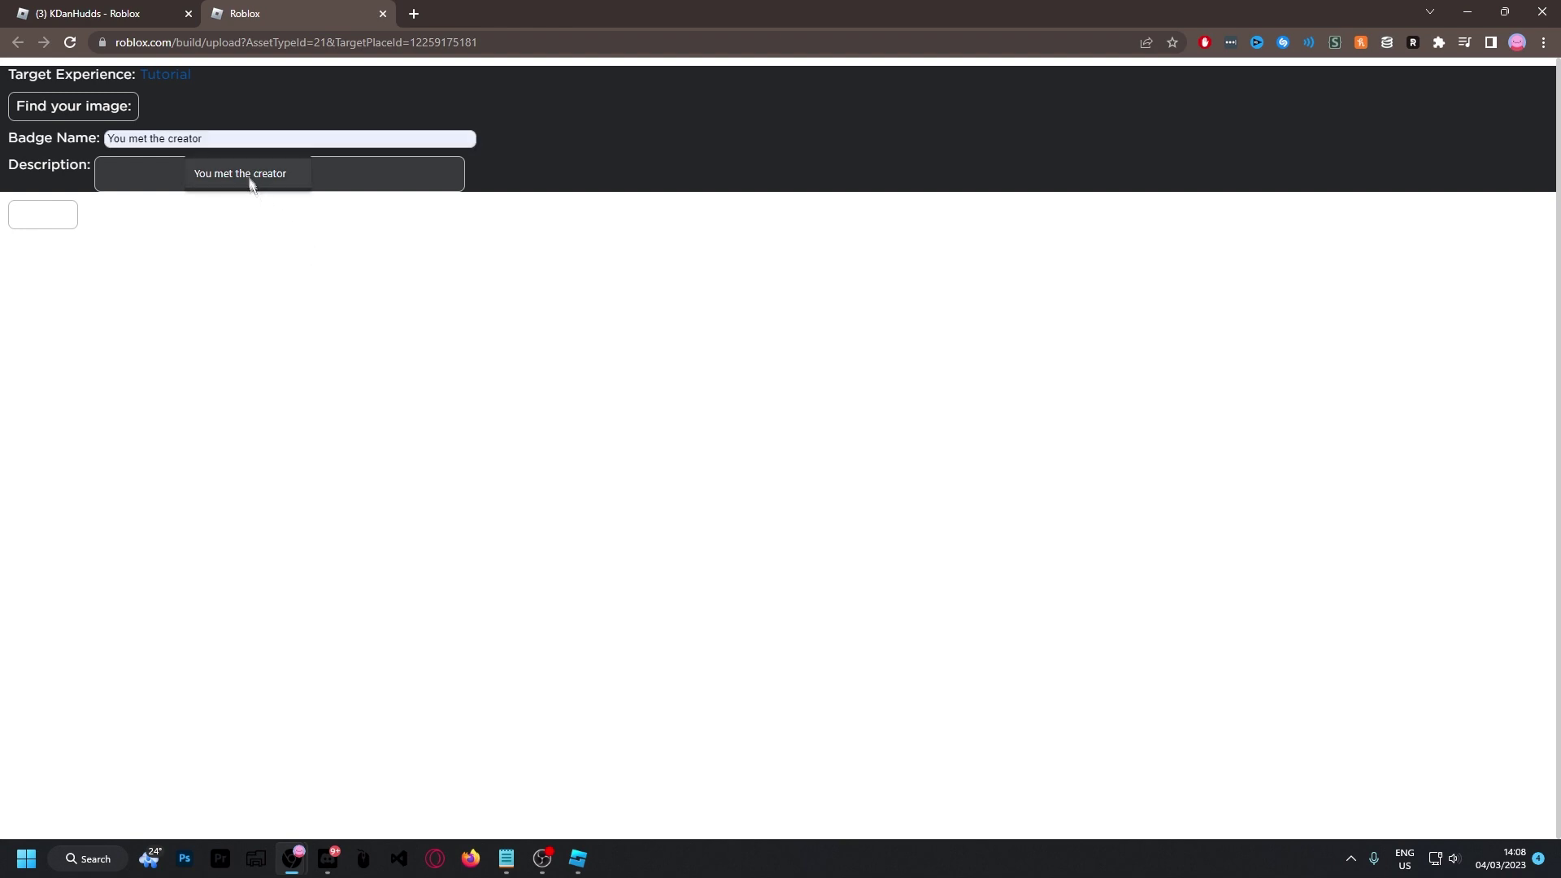
click(244, 173)
click(191, 169)
text(well done!)
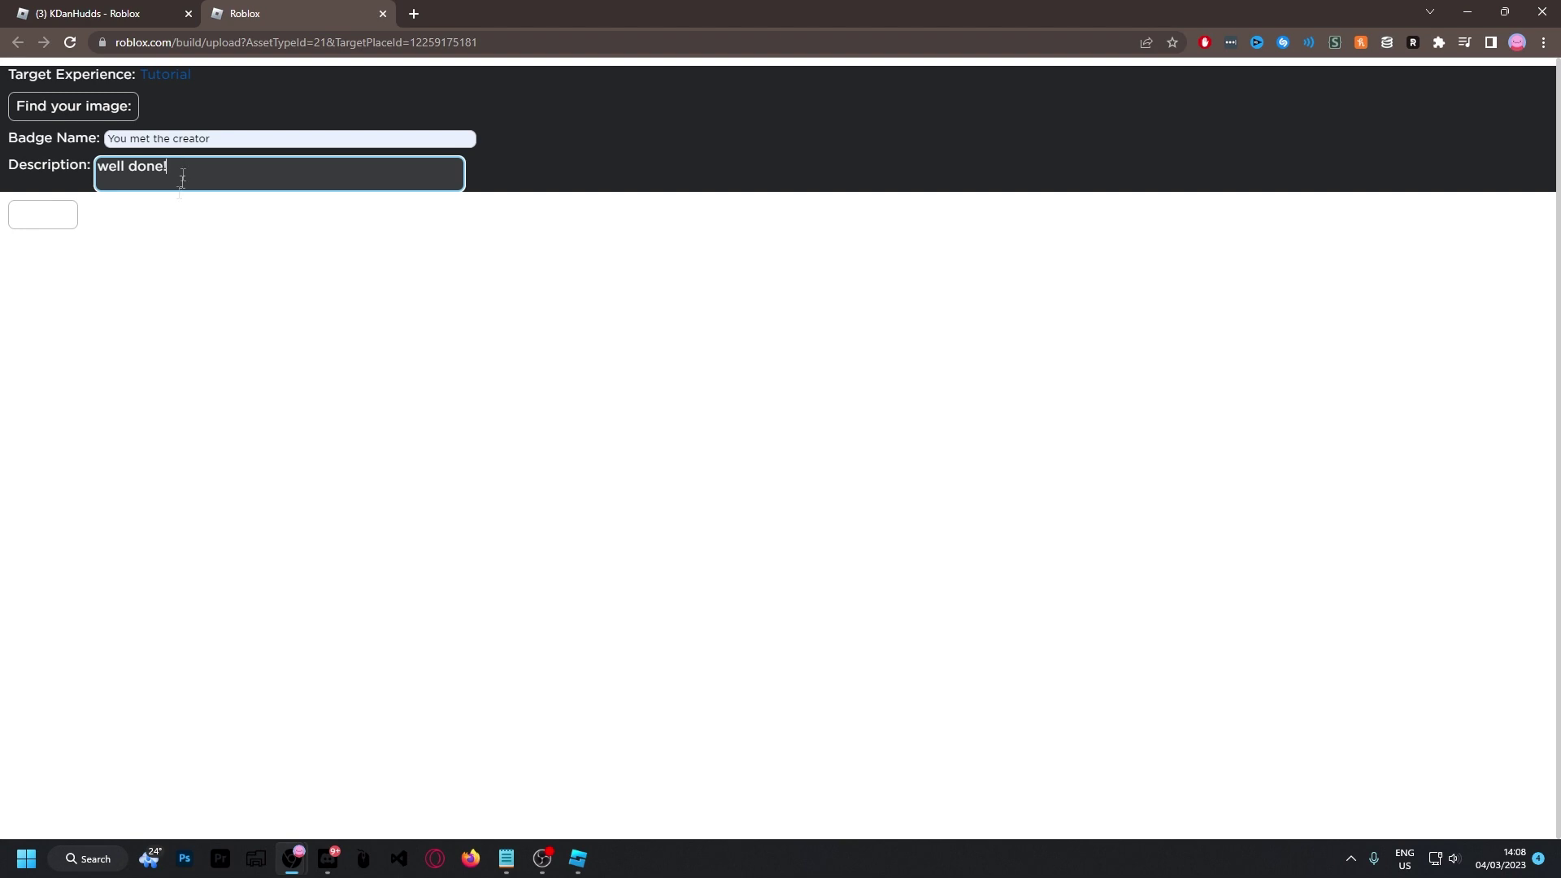
click(36, 217)
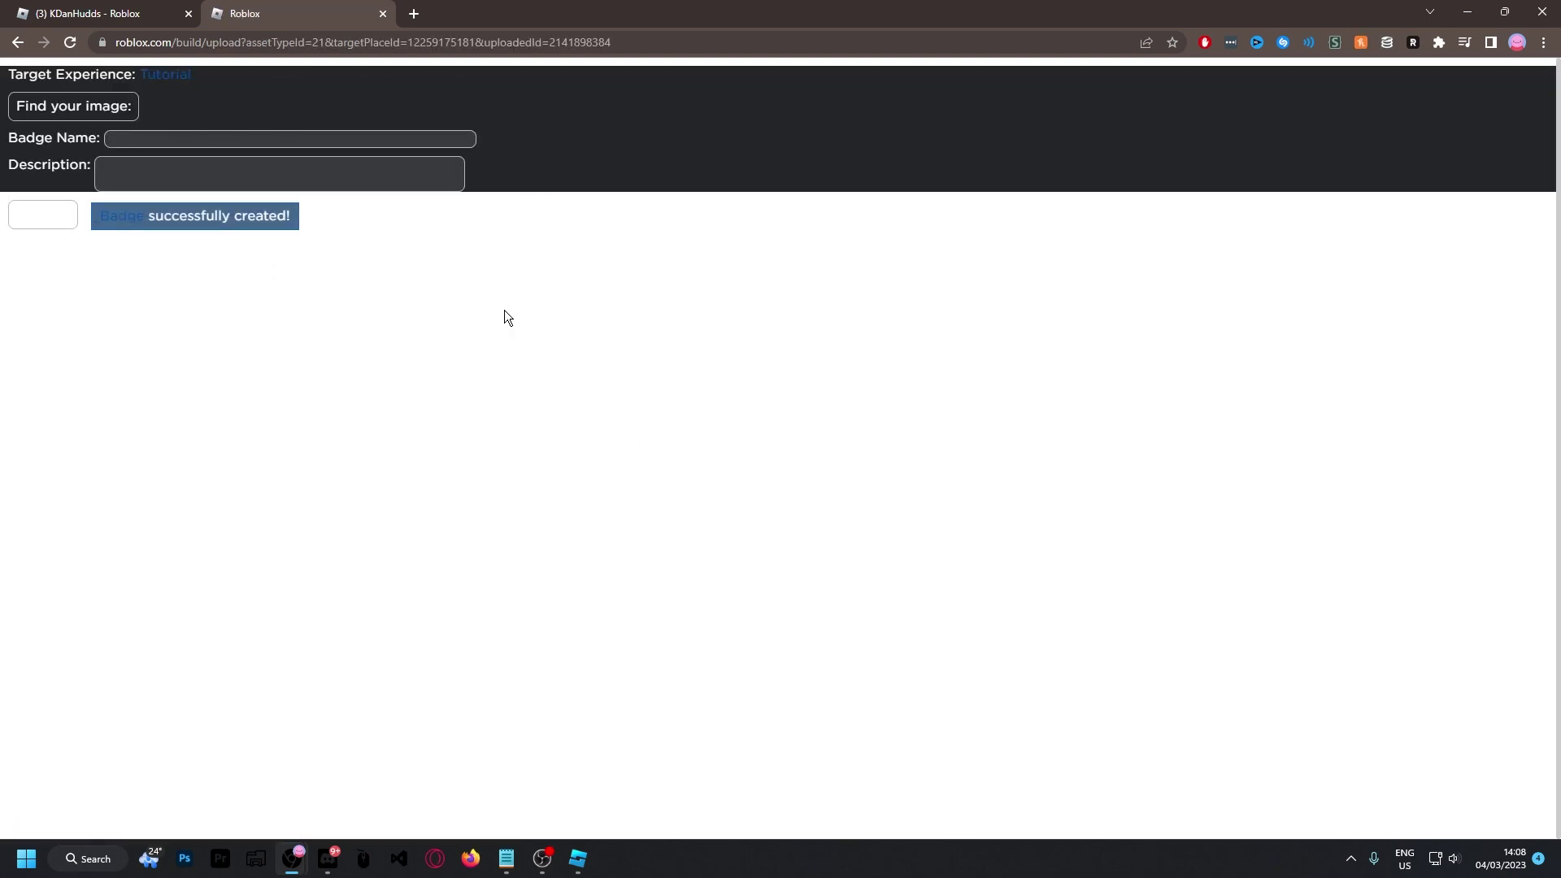
- Back in Studio, refresh the game's badges and copy the new badge's ID
key(ctrl+w)
key(alt+Tab)
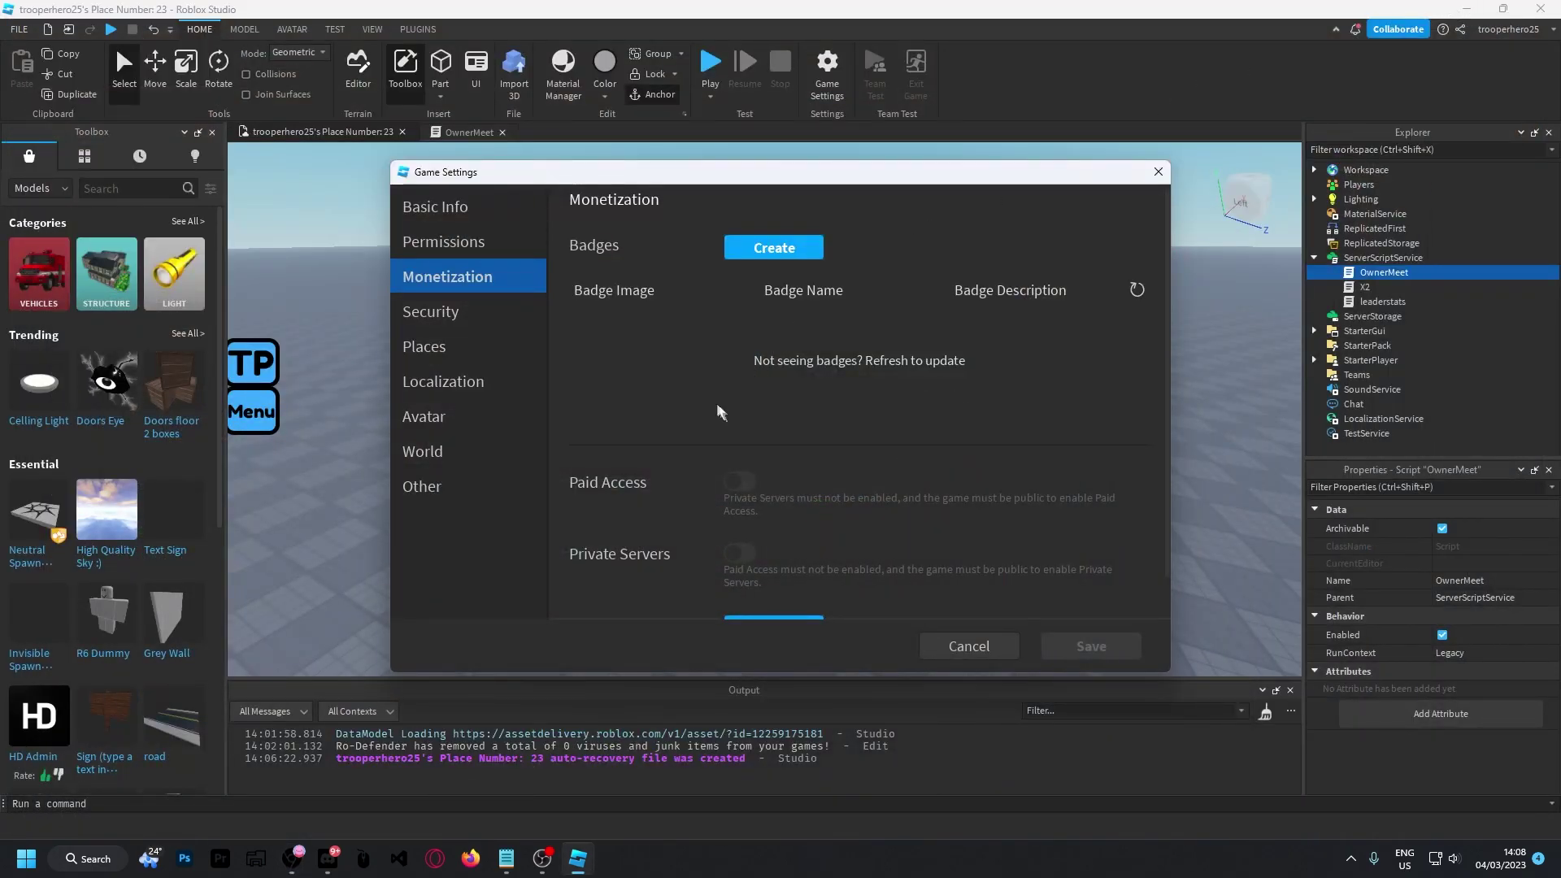
click(1135, 290)
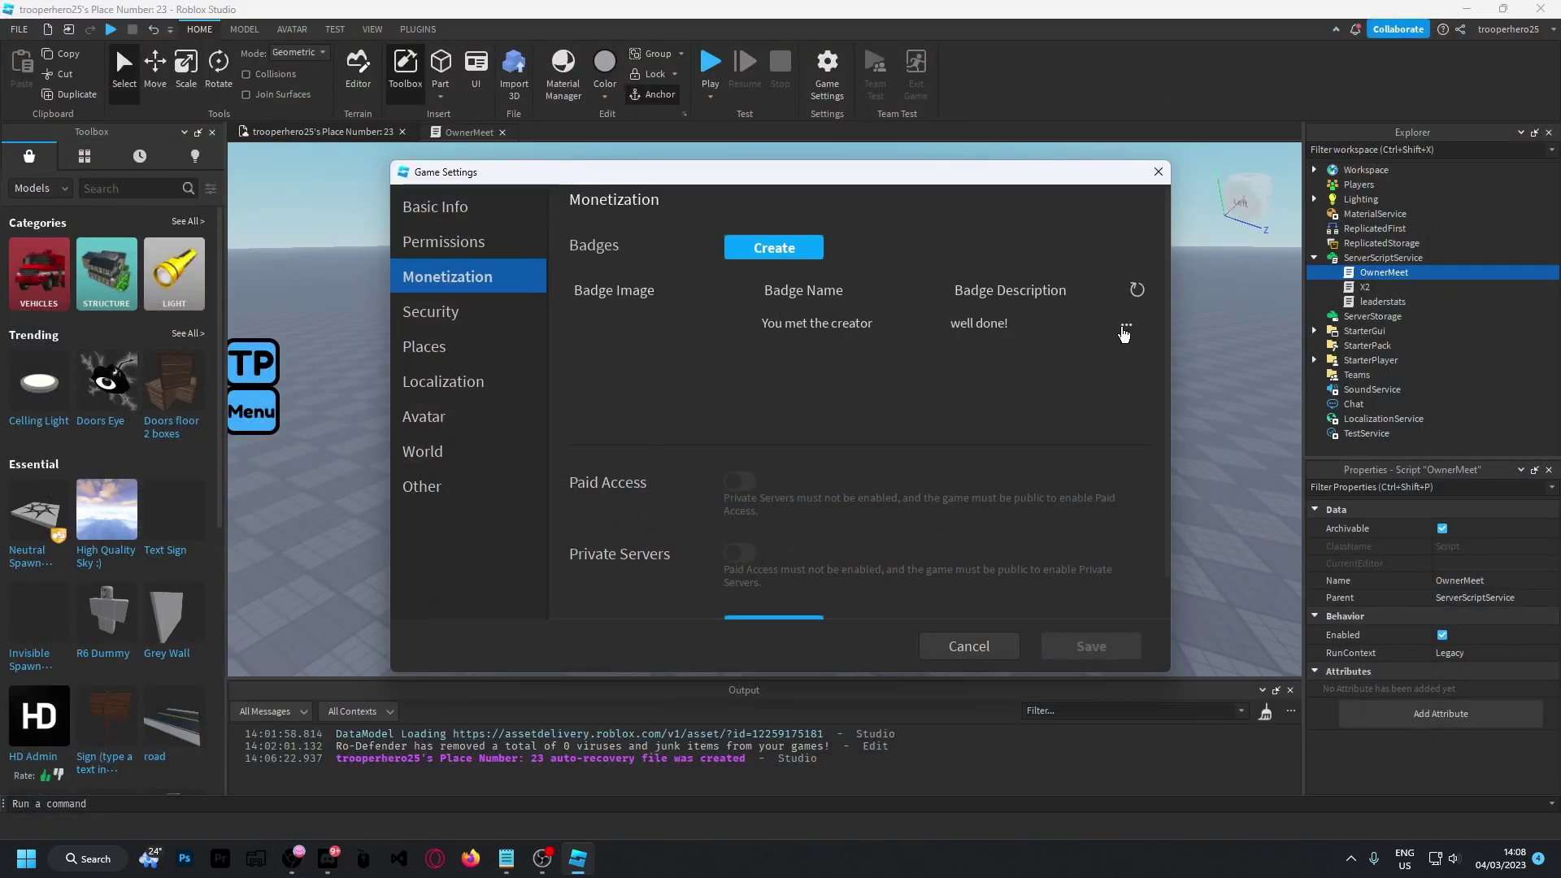
click(1125, 326)
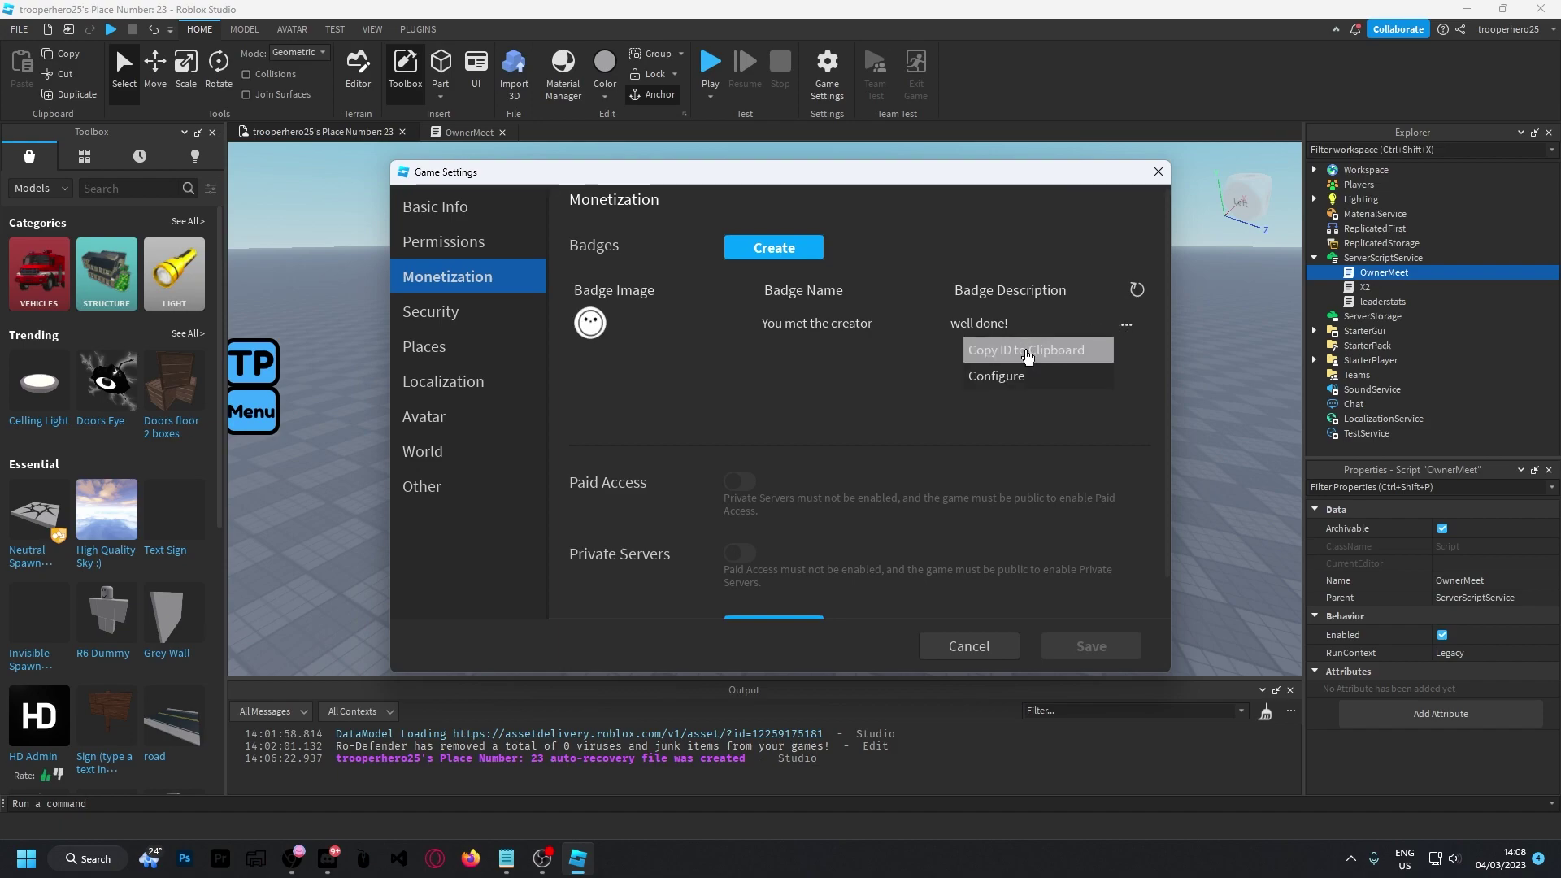
click(1027, 354)
click(969, 647)
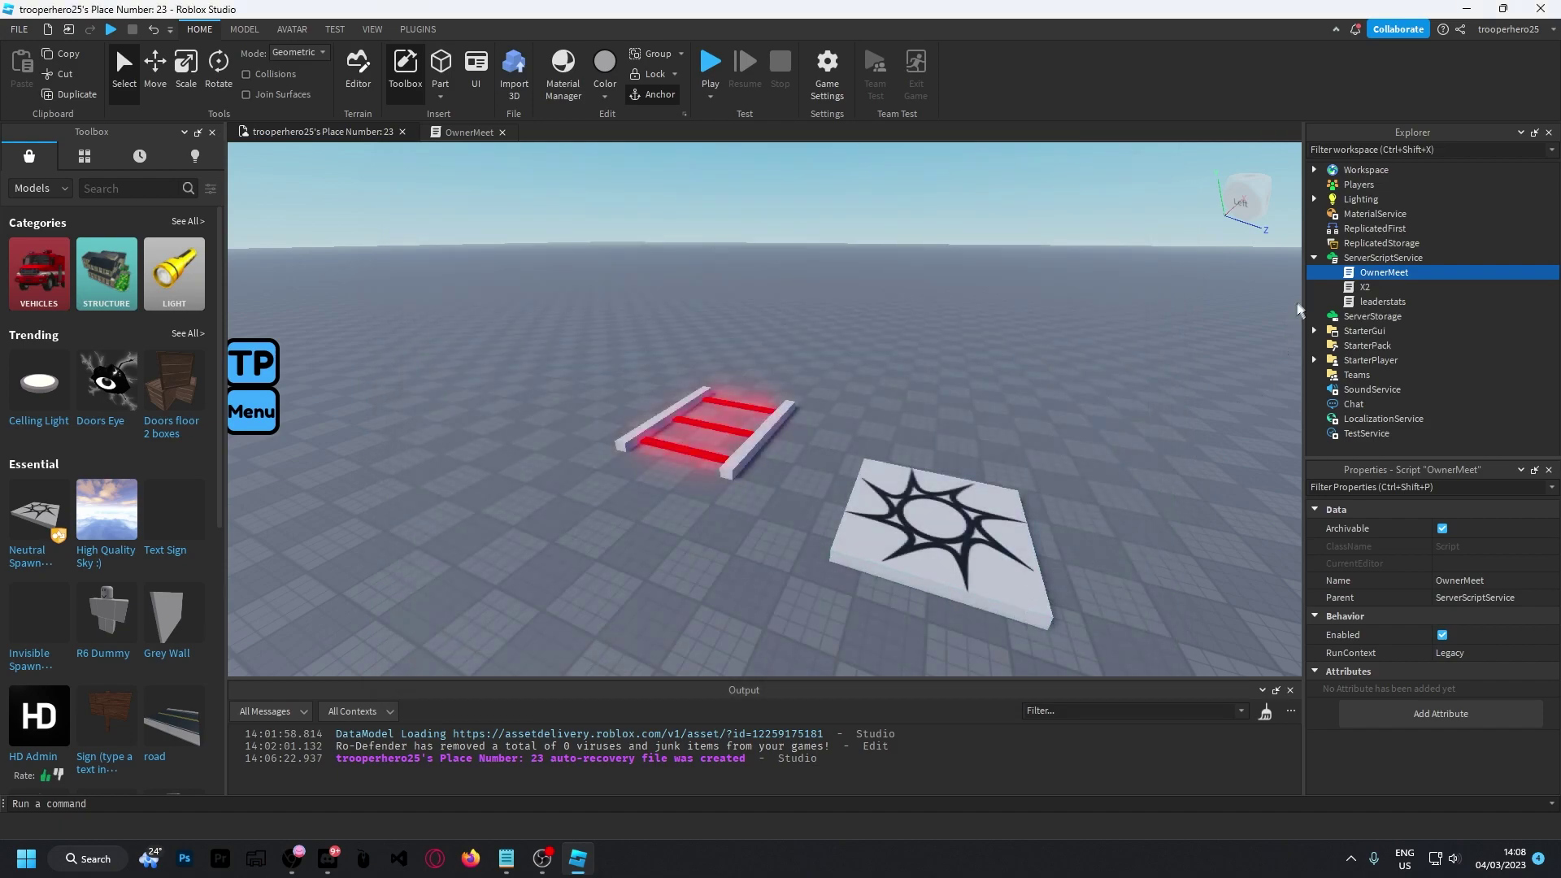
click(468, 131)
double_click(416, 201)
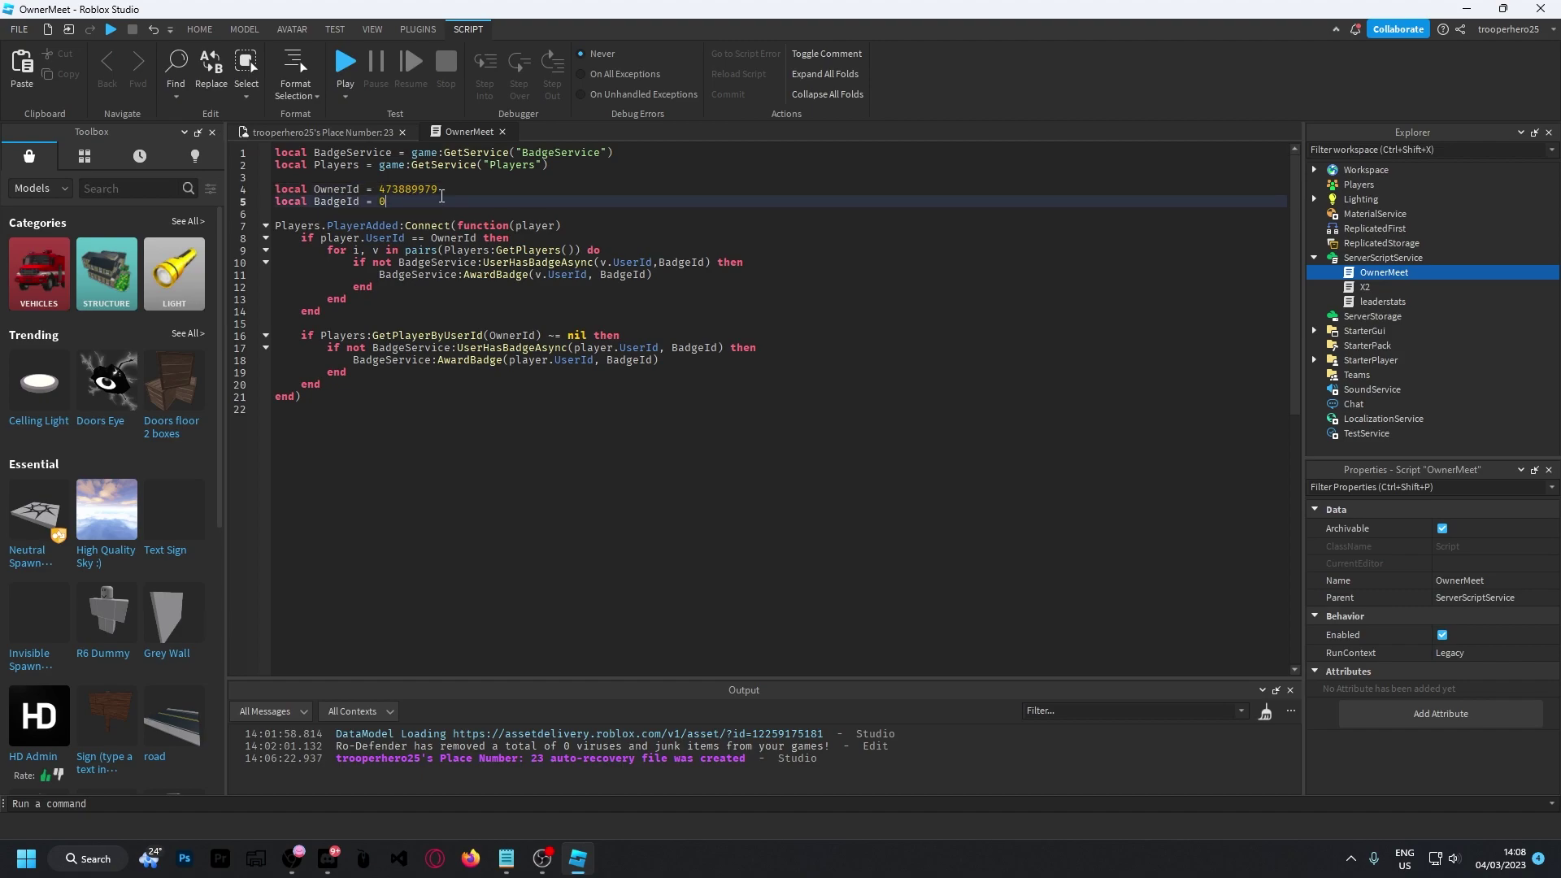
key(ctrl+v)
- Close the OwnerMeet script and start a play test to earn the 'You met the creator' badge
click(504, 132)
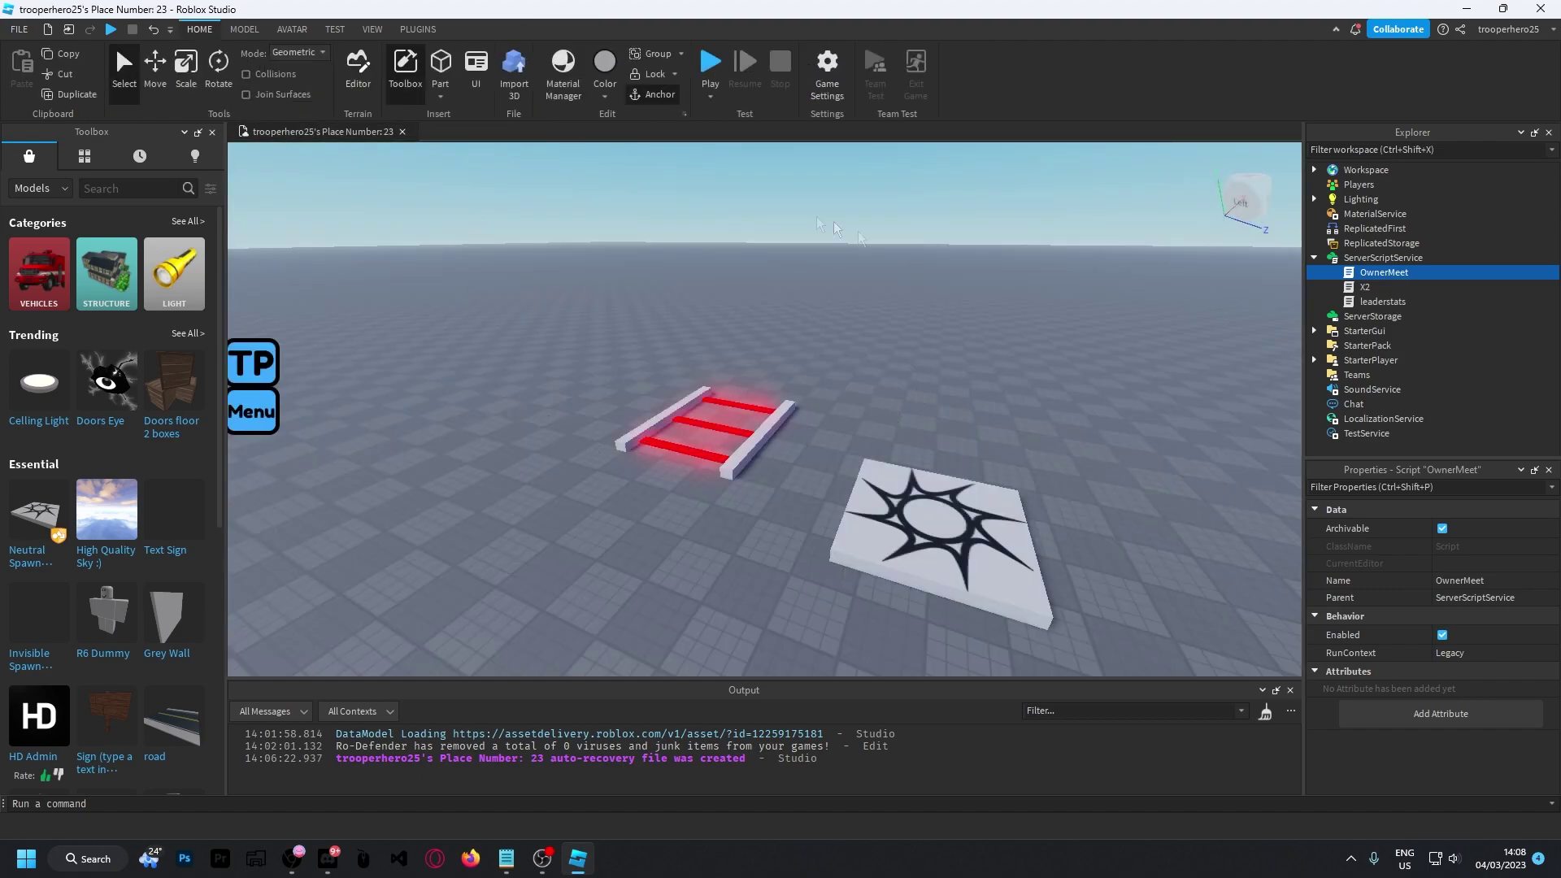
key(F5)
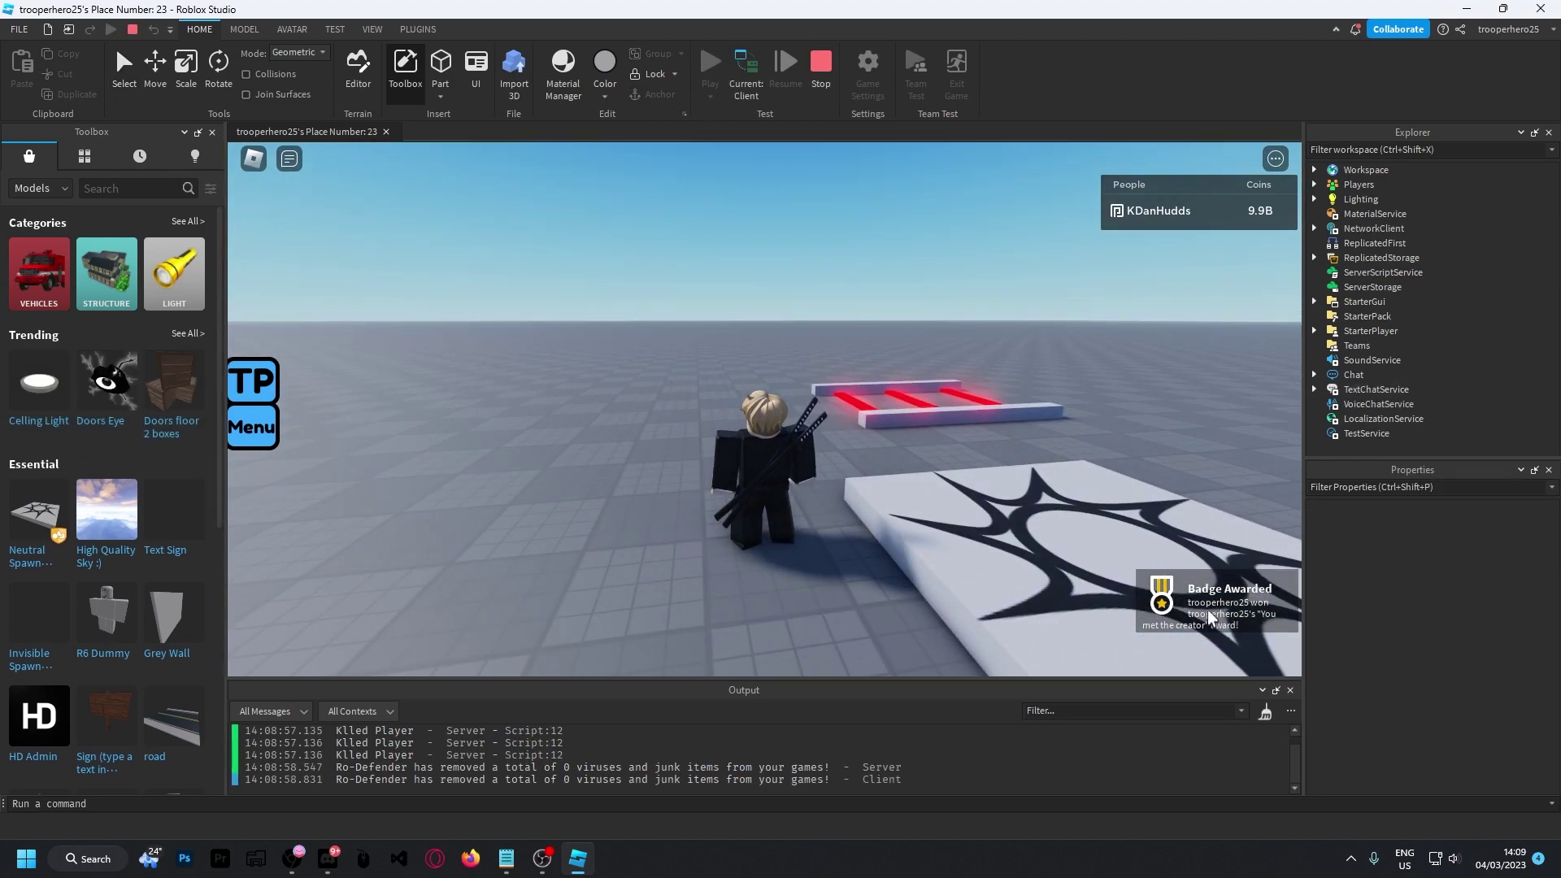
mouse_move(1198, 579)
right_down()
mouse_move(763, 473)
mouse_move(637, 506)
right_up()
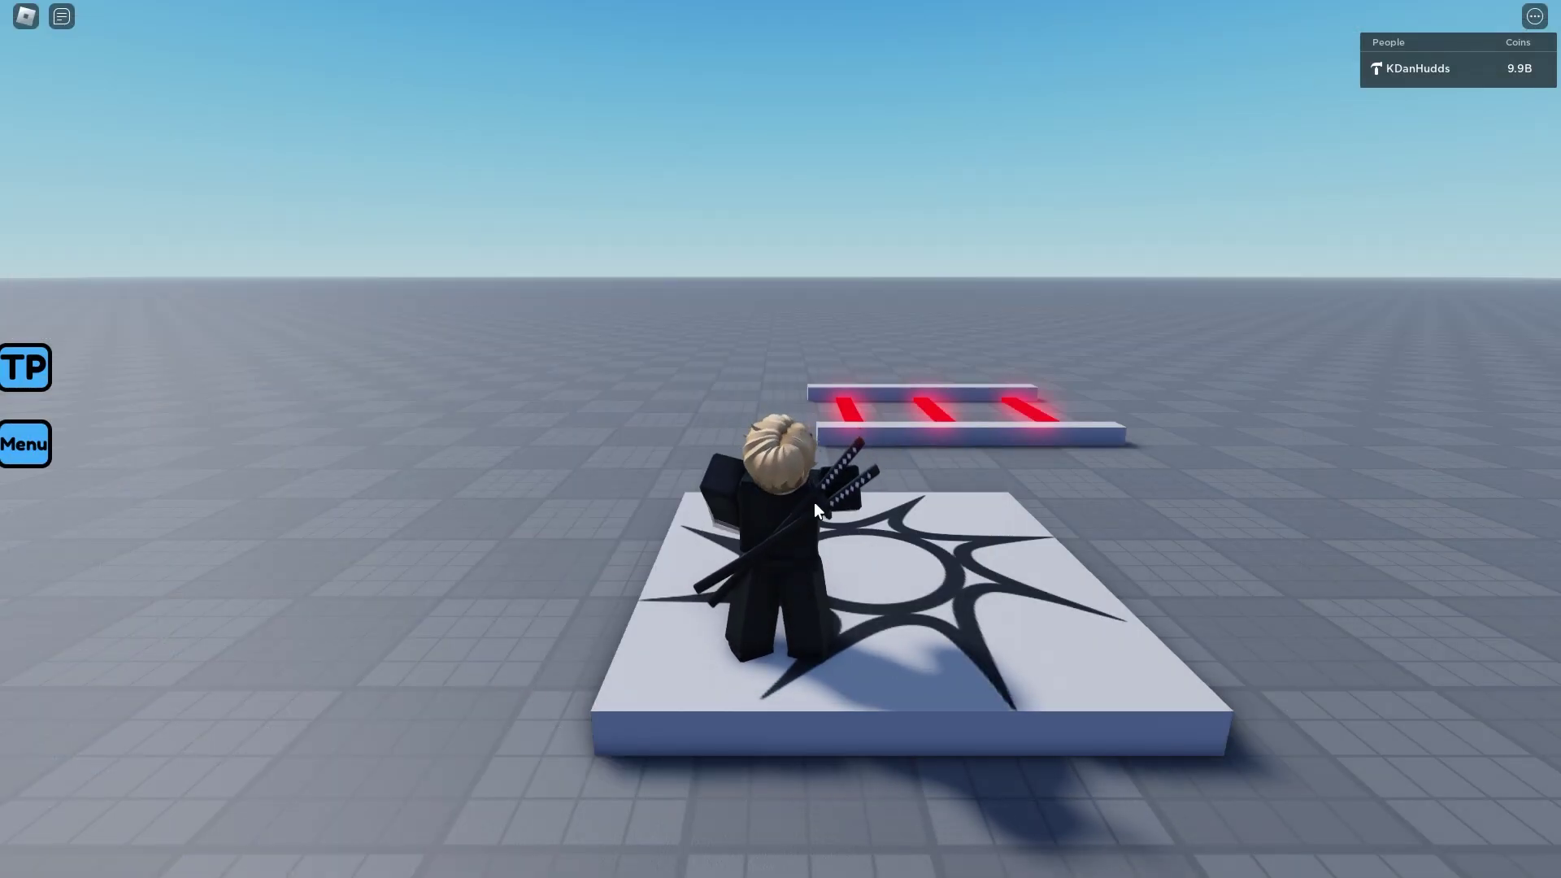
- Walk the second player's character off the spawn pad, then return to the creator's game window
right_drag(813, 502, 1282, 501)
right_drag(952, 553, 732, 553)
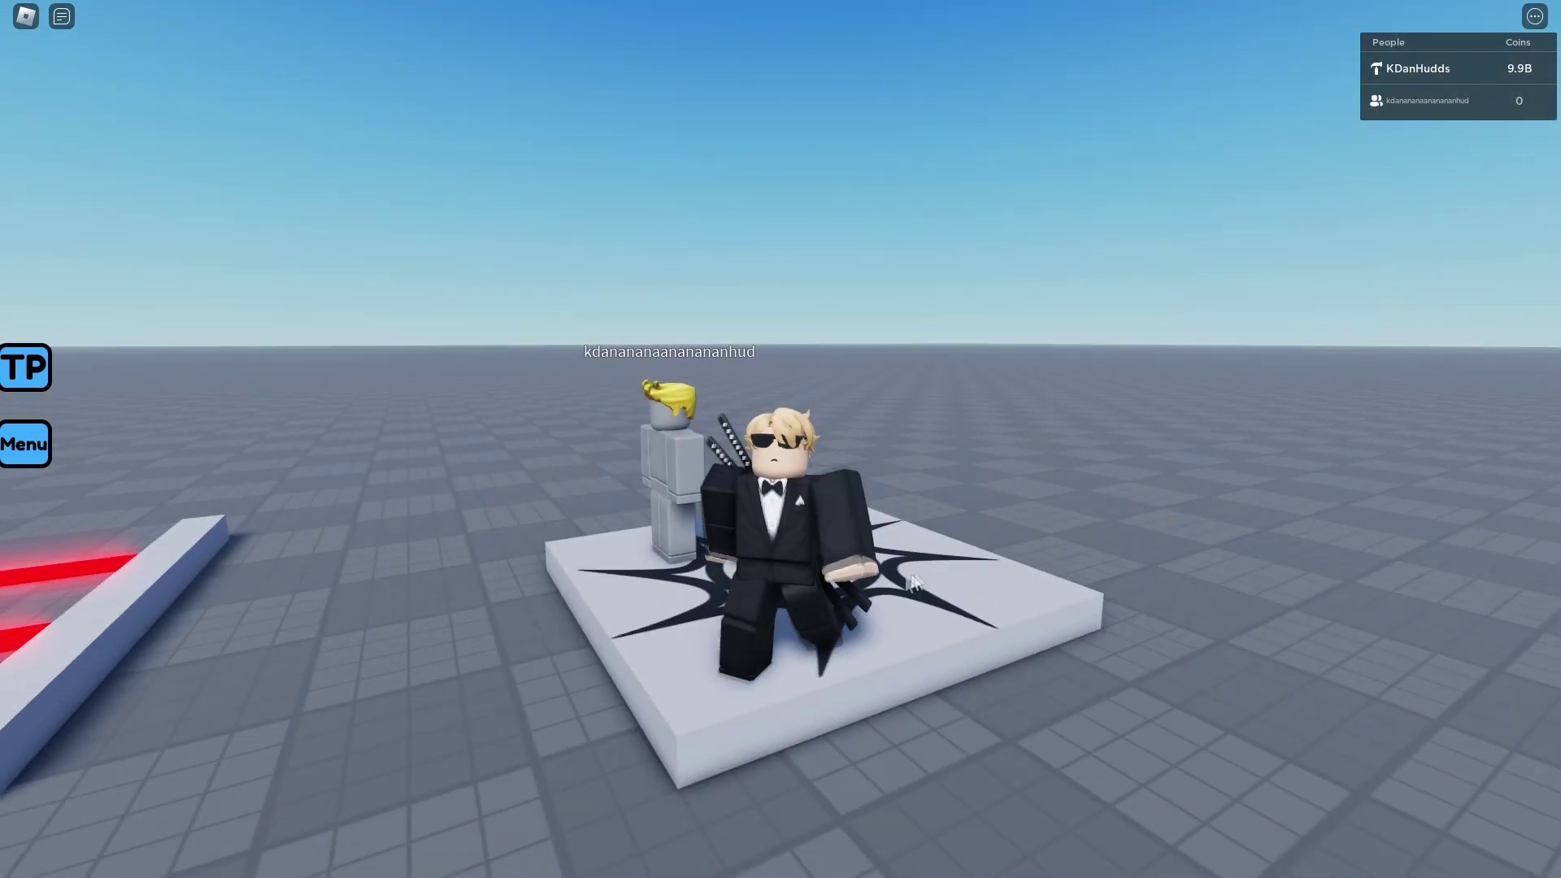
key(super)
click(770, 776)
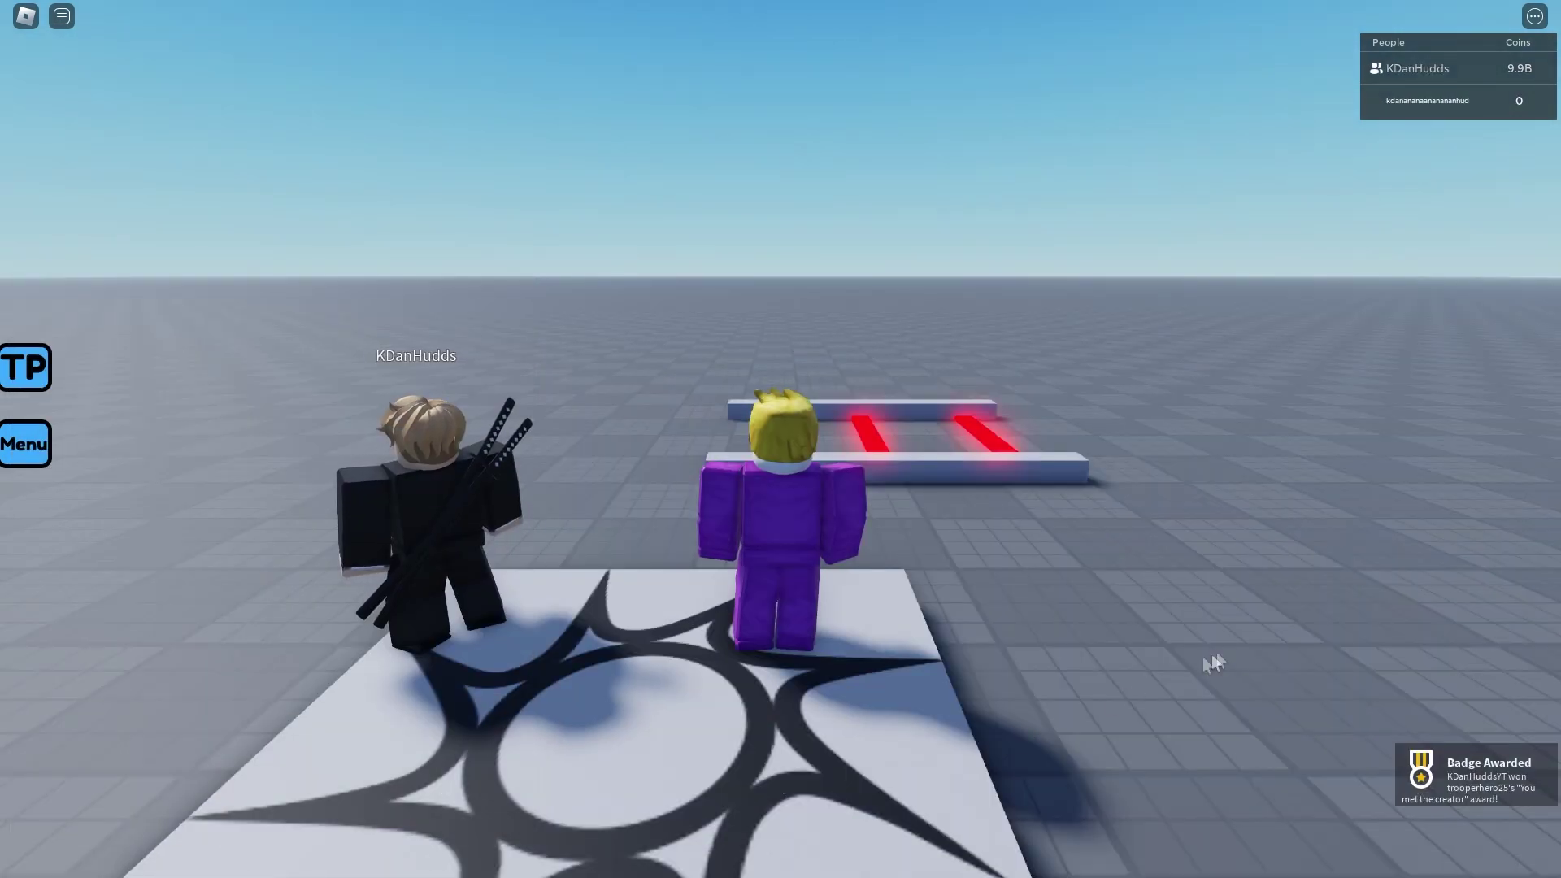
mouse_move(928, 533)
right_down()
mouse_move(787, 488)
mouse_move(854, 464)
right_up()
key(w)
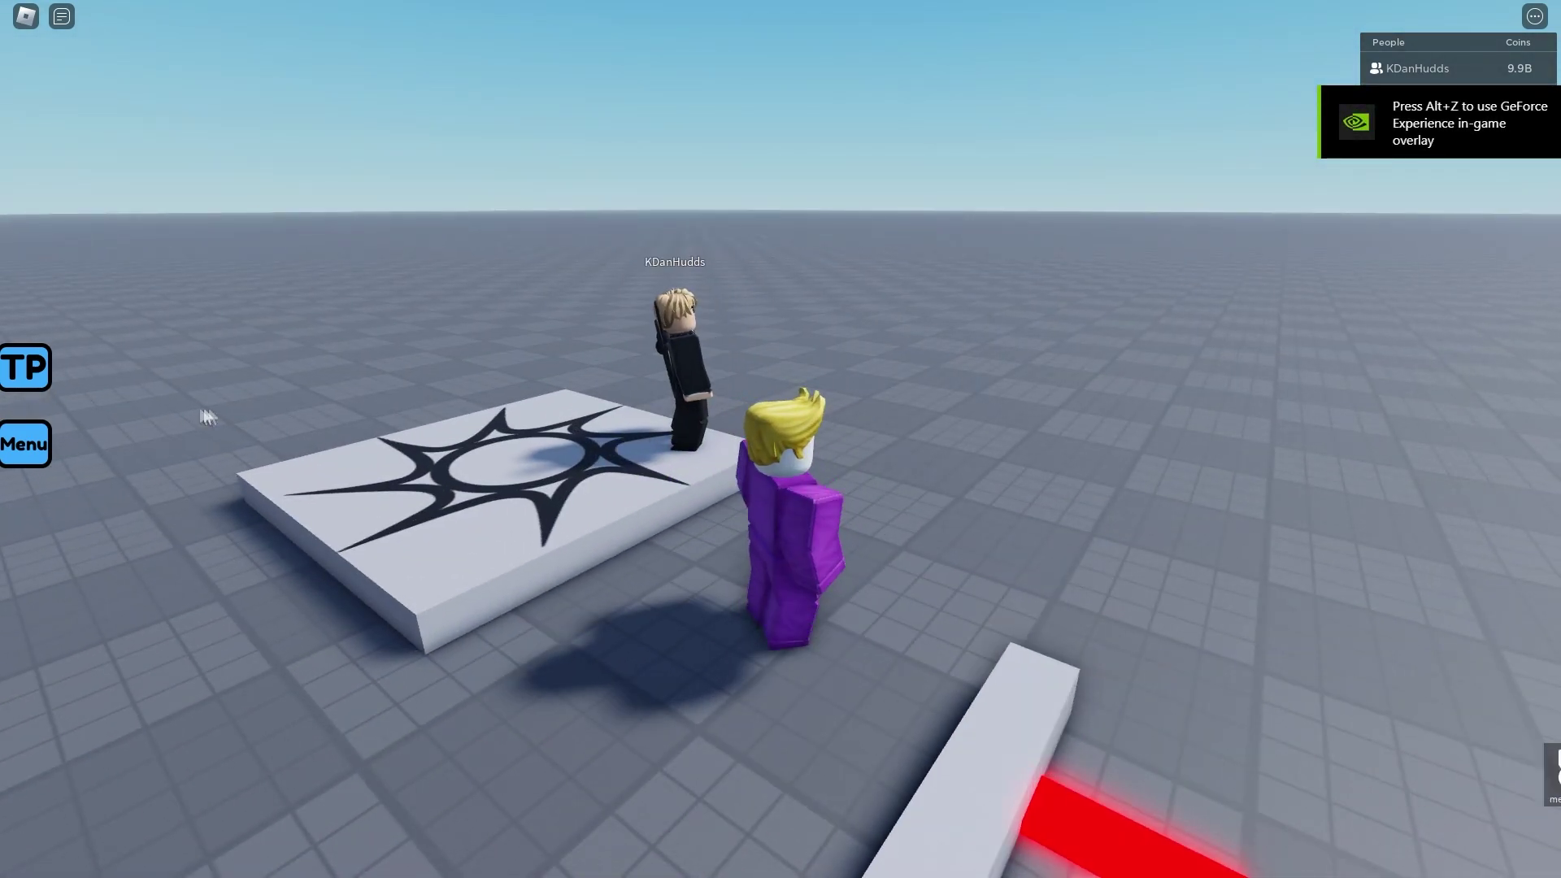
key(alt+Tab)
key(s)
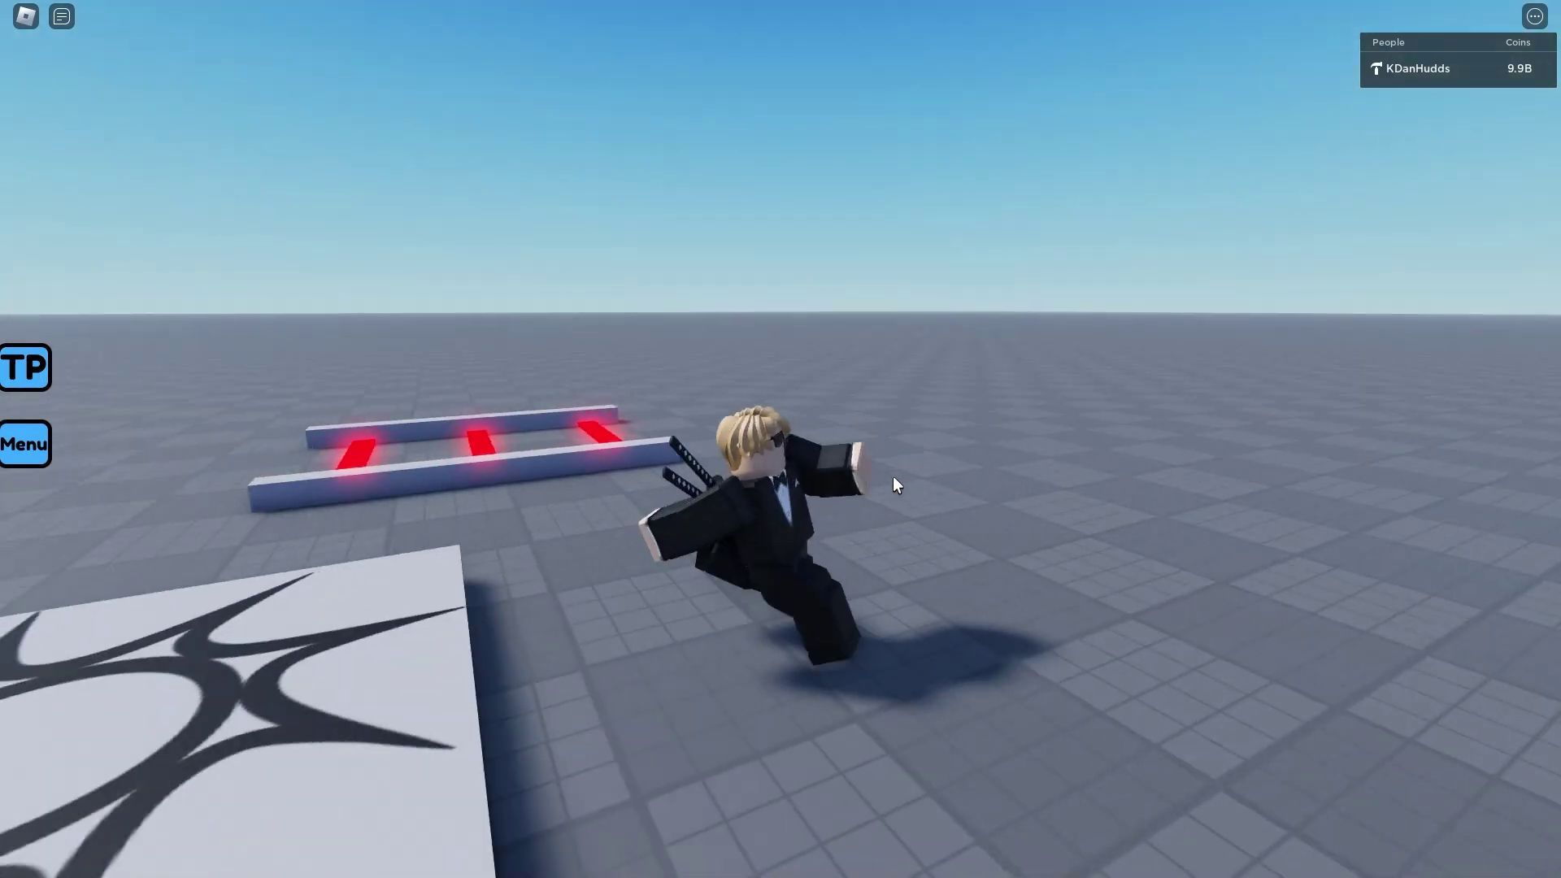
right_drag(892, 475, 928, 482)
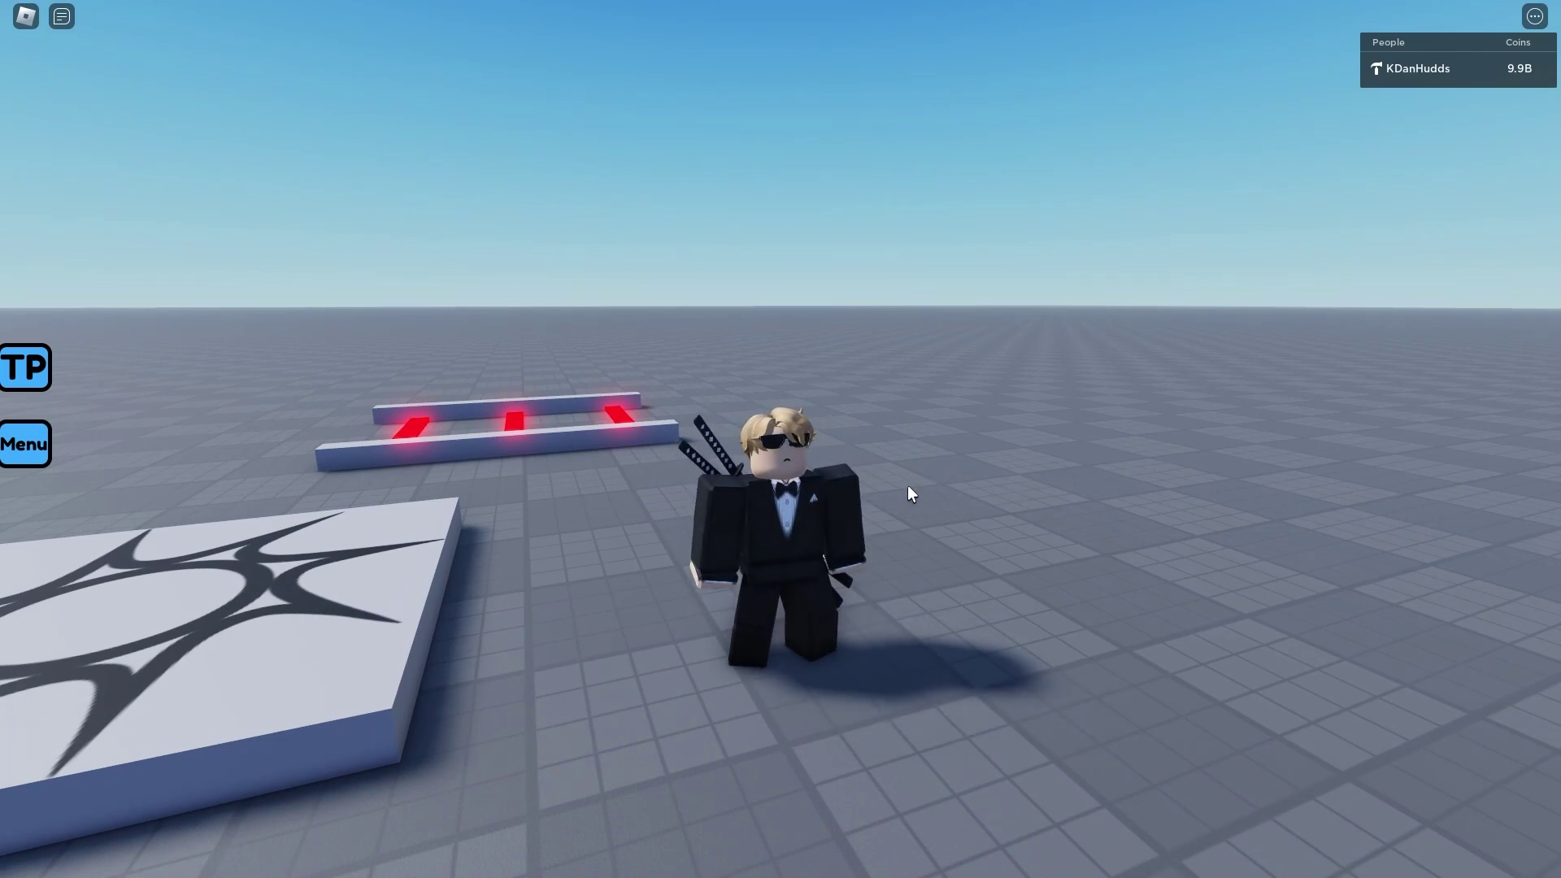
right_drag(908, 483, 904, 475)
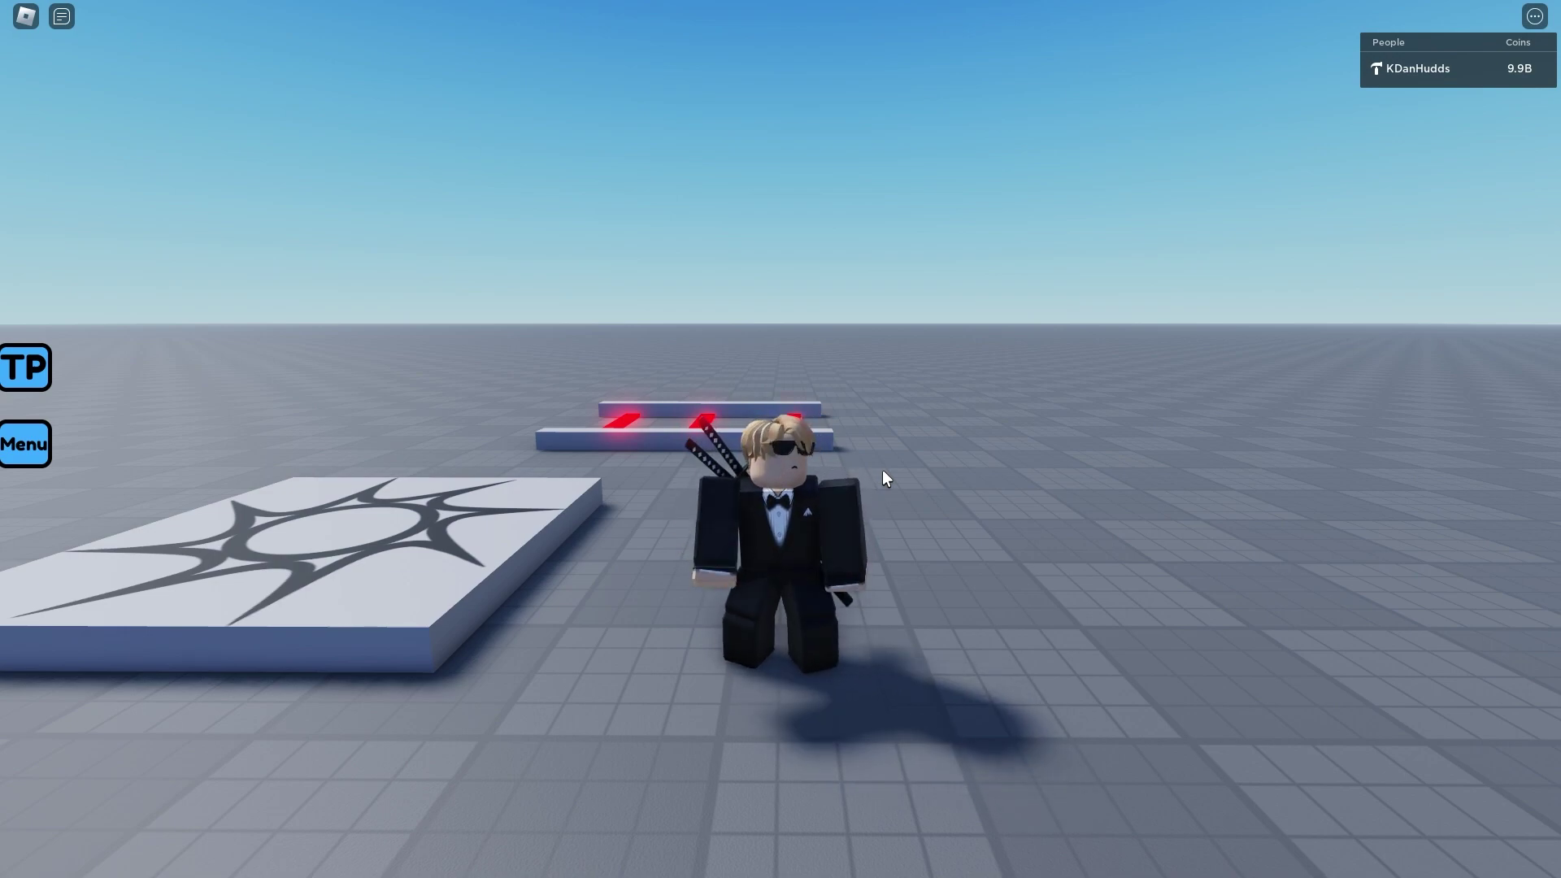
right_drag(881, 470, 952, 474)
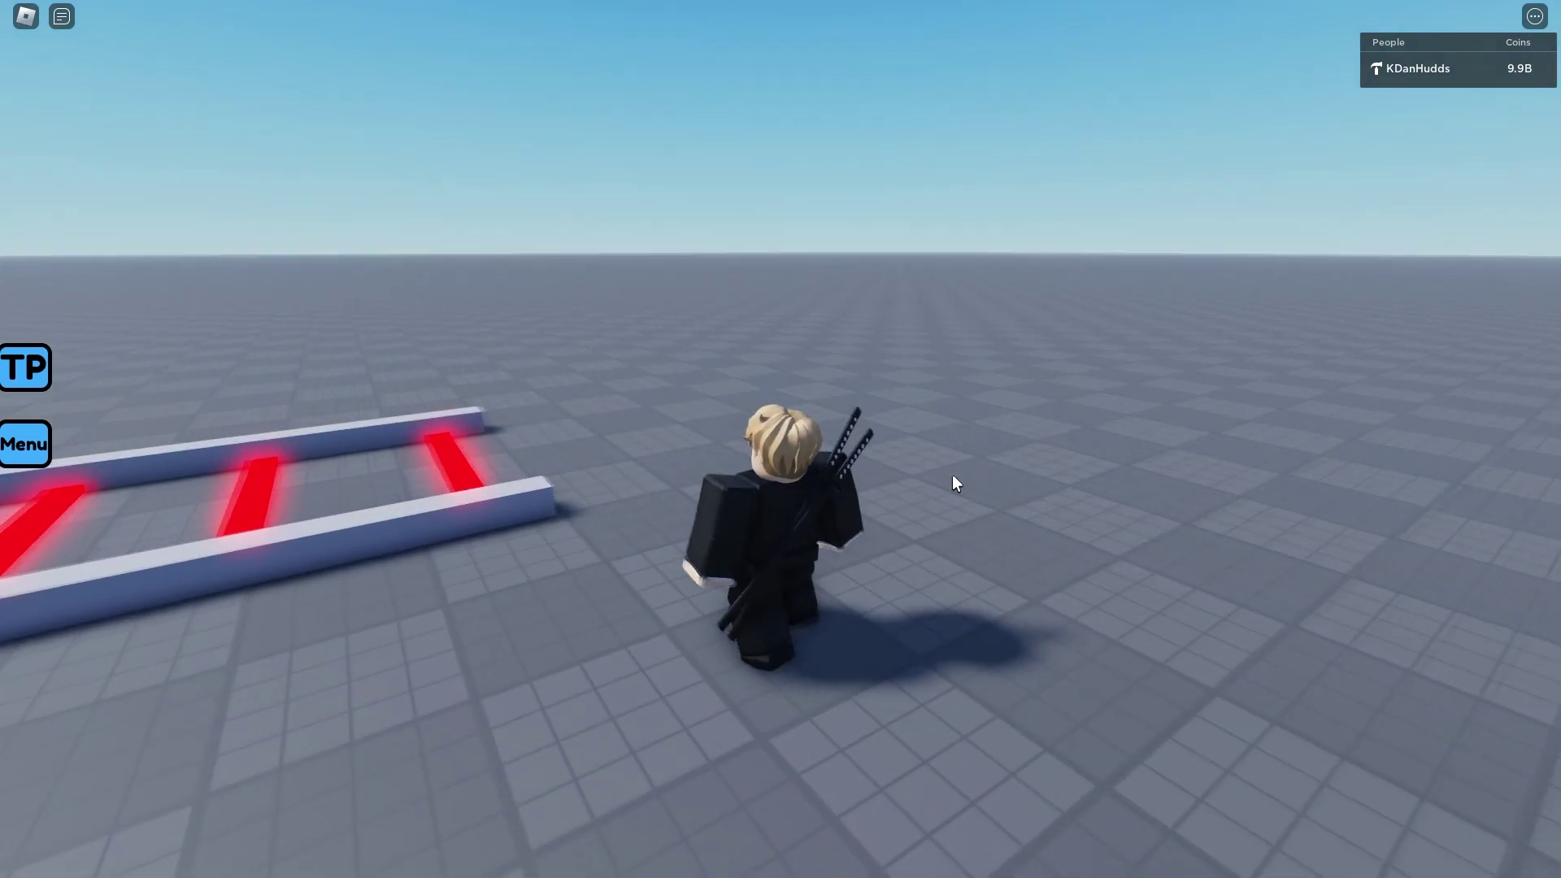